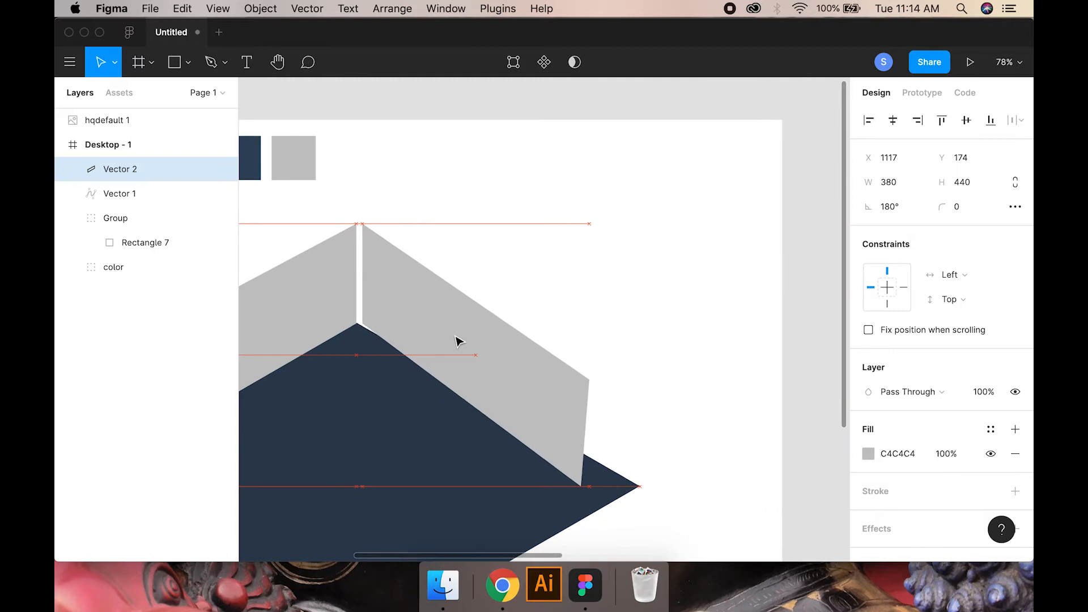
- Reshape the right wall so its lower outer corner meets the floor's right corner and its upper outer corner sits at X 1210.5, Y 436
double_click(452, 332)
scroll(452, 332, "down", 2)
left_click_drag(573, 431, 631, 441)
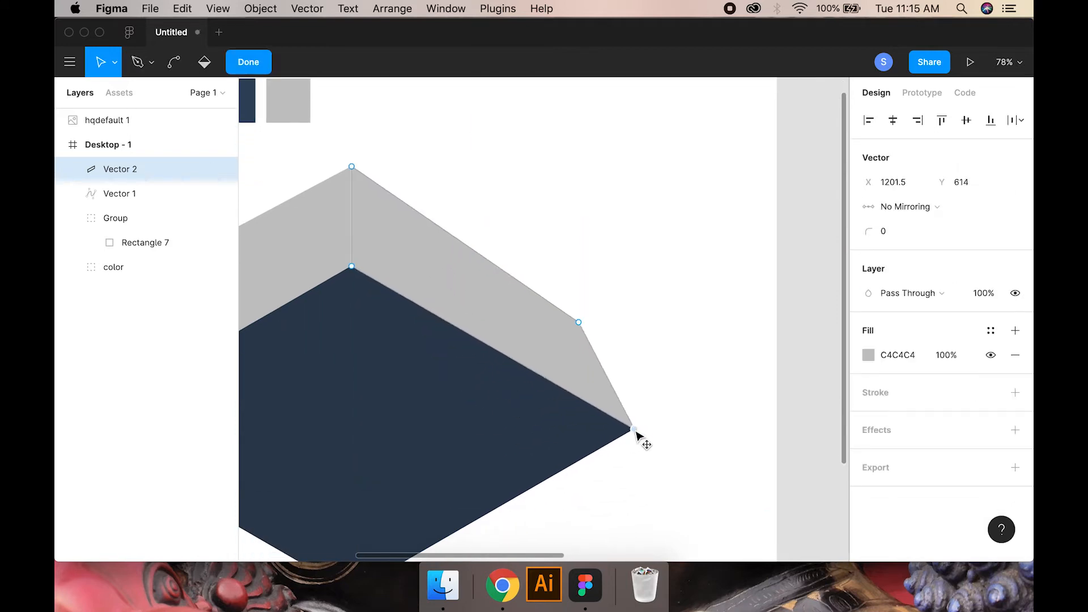
left_click_drag(616, 343, 641, 342)
scroll(502, 318, "up", 3)
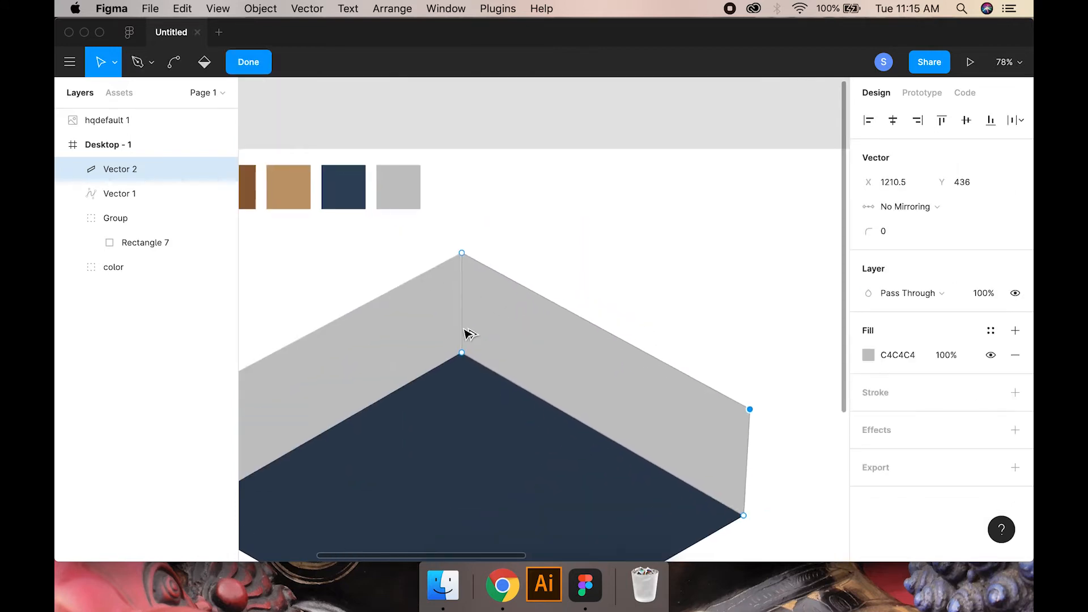
scroll(445, 348, "up", 10, "ctrl")
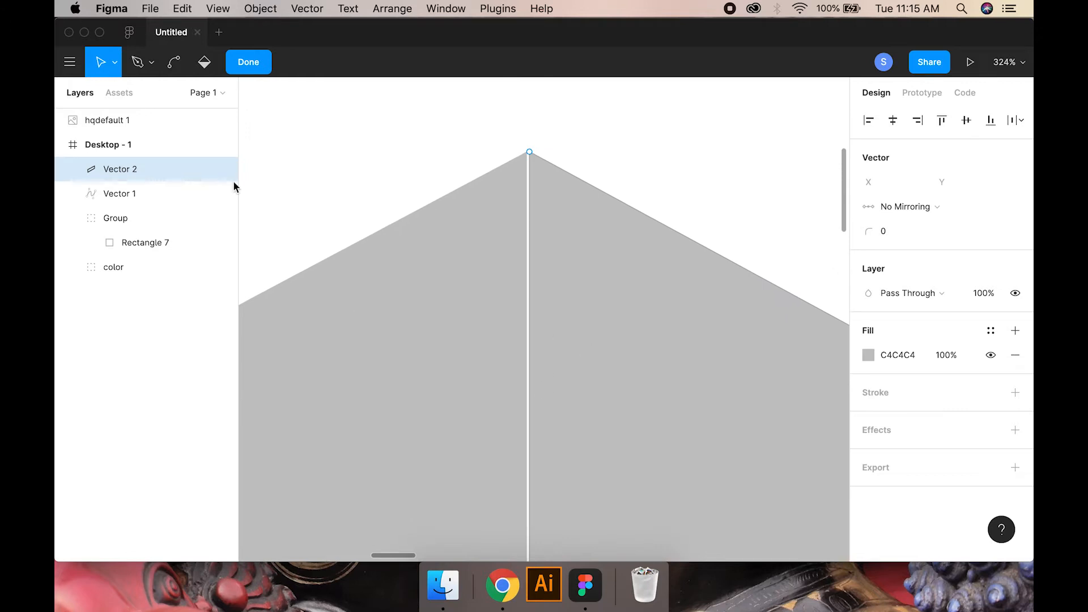
key("Escape")
key("Escape")
- Fine-tune the right wall's lower outer vertex to the floor's right corner at X 1201.5, Y 614
scroll(551, 294, "down", 5)
scroll(529, 418, "down", 3)
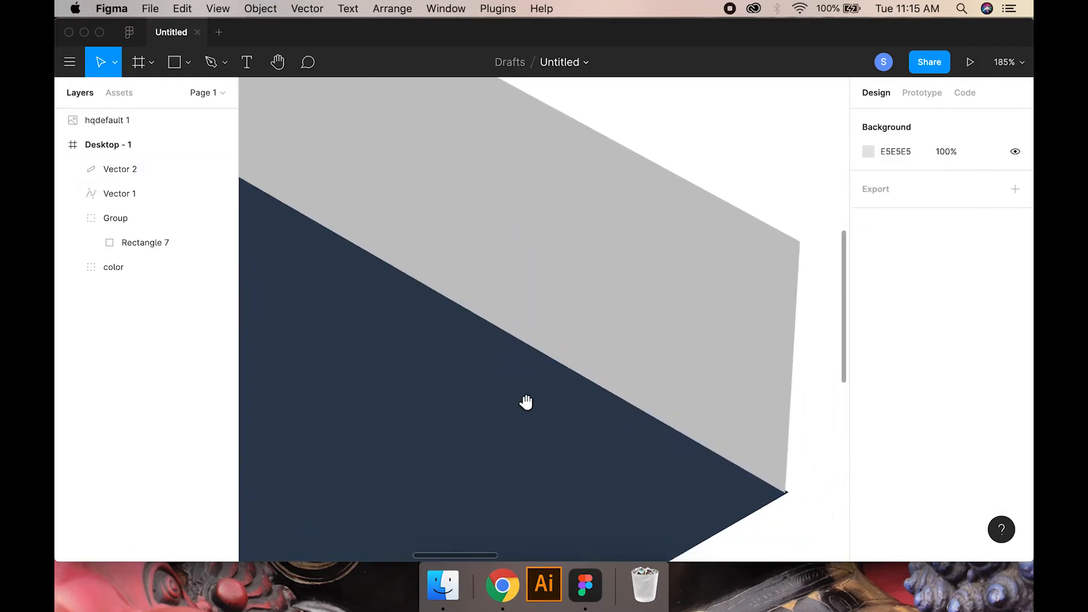
scroll(623, 418, "down", 2)
scroll(629, 362, "up", 5, "ctrl")
double_click(666, 433)
scroll(675, 442, "up", 8, "ctrl")
left_click(703, 412)
left_click_drag(711, 418, 724, 420)
scroll(601, 403, "down", 15, "ctrl")
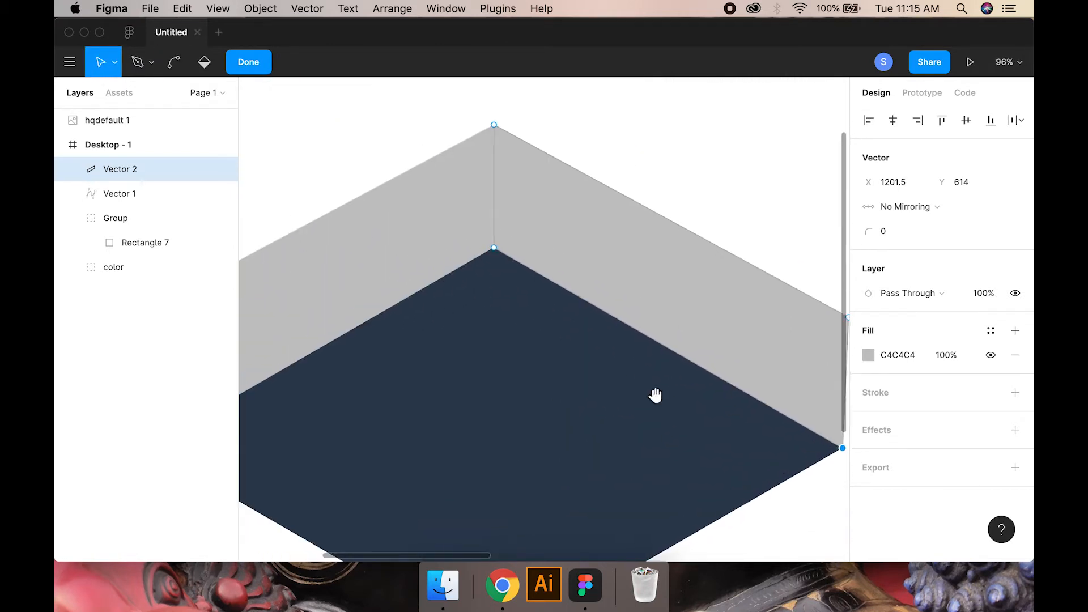
key("Escape")
key("Escape")
scroll(485, 372, "down", 3)
scroll(482, 278, "down", 5, "ctrl")
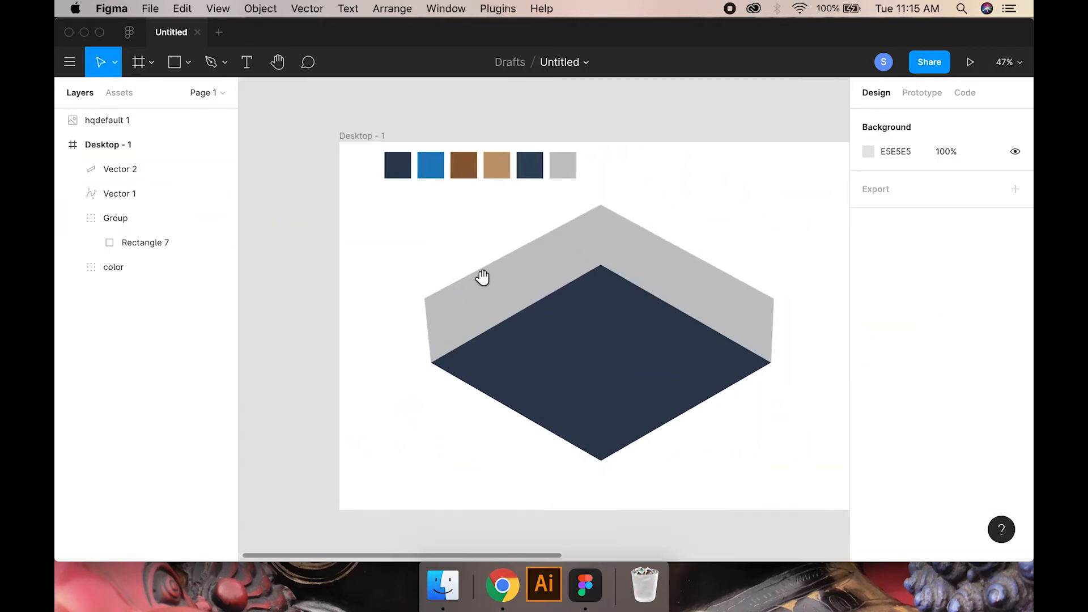
- Give the right wall a pale pink fill and copy its properties onto the left wall
left_click(709, 294)
left_click(875, 451)
left_click_drag(693, 197, 690, 203)
left_click(674, 289)
key("super+alt+c")
left_click(481, 295)
key("super+alt+v")
left_click(361, 230)
left_click(187, 62)
left_click(170, 93)
left_click_drag(559, 348, 571, 374)
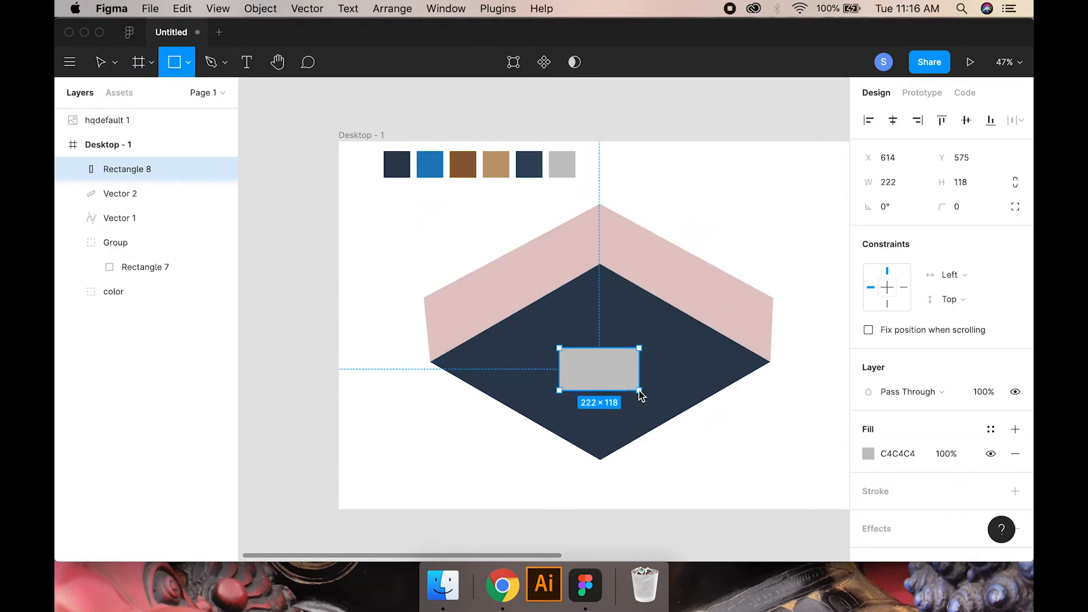
right_click(620, 383)
mouse_move(656, 409)
left_click(818, 286)
left_click(747, 310)
mouse_move(643, 391)
left_mouse_down()
mouse_move(652, 400)
mouse_move(641, 392)
left_mouse_up()
key("Escape")
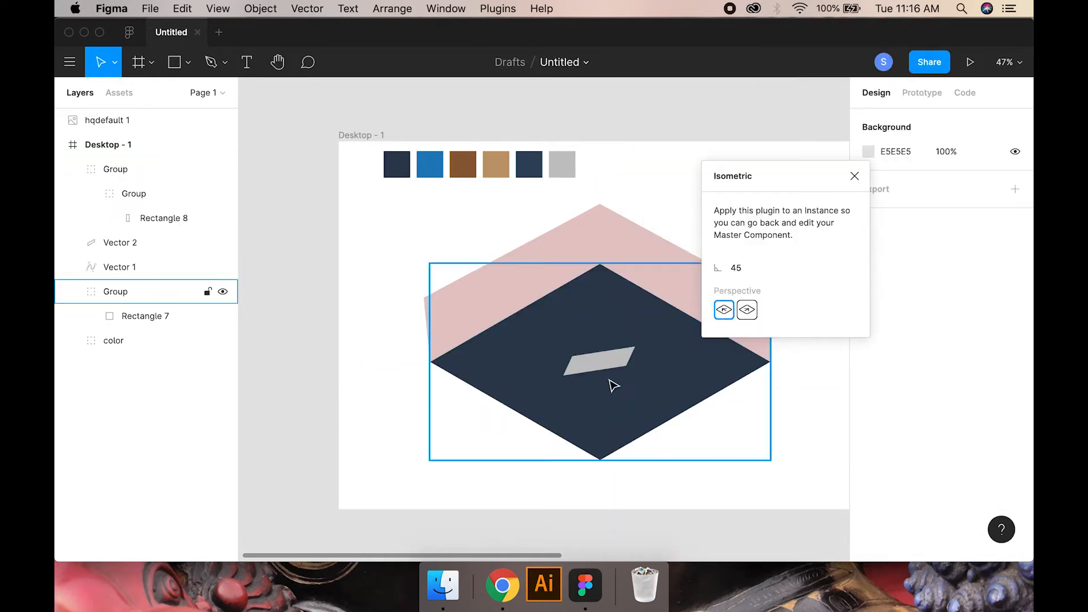
left_click(855, 175)
- Draw a 230 × 147 rectangle on the floor and lay it flat using the Isometric plugin's first perspective option
key("r")
left_click_drag(539, 348, 597, 400)
right_click(596, 397)
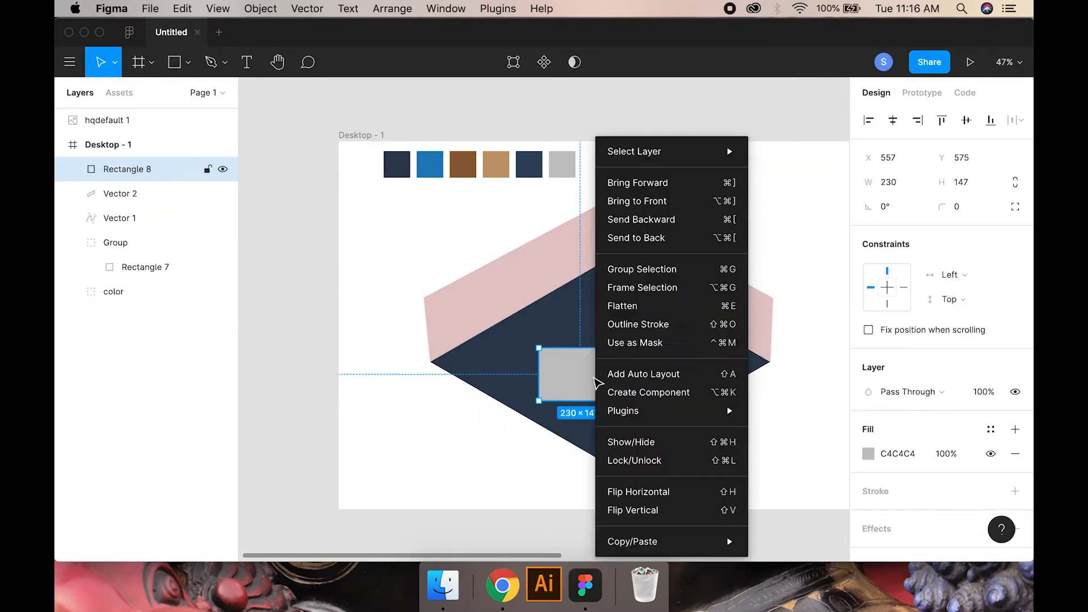
mouse_move(664, 417)
left_click(784, 272)
left_click(724, 308)
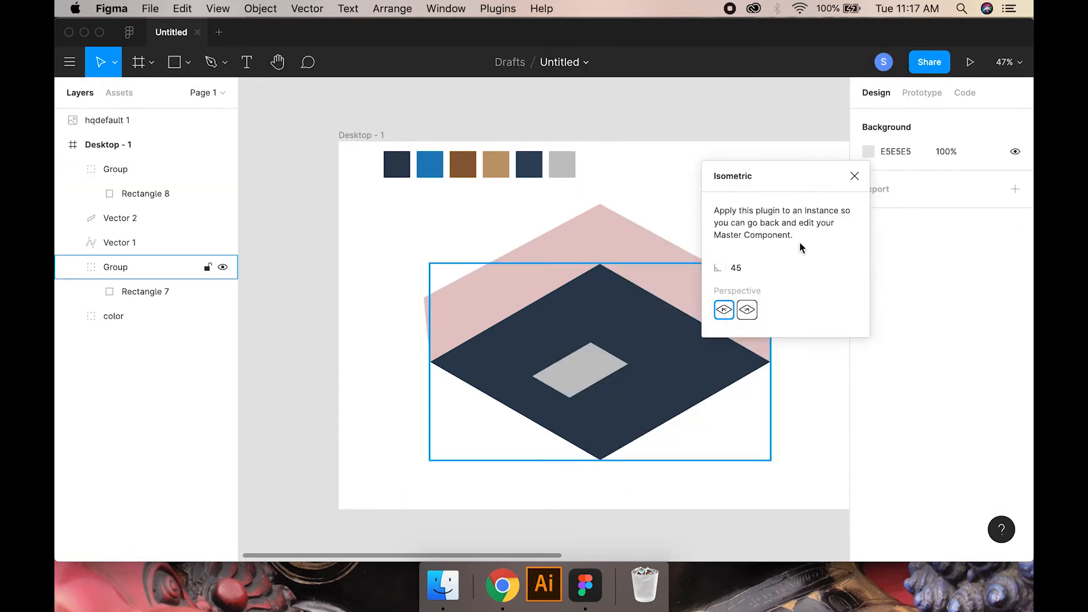
left_click(855, 175)
left_click_drag(601, 388, 604, 386)
- Draw the front-right side face below the isometric rectangle with the Pen tool, fill it with C4C4C4 and remove its stroke
scroll(636, 383, "up", 5)
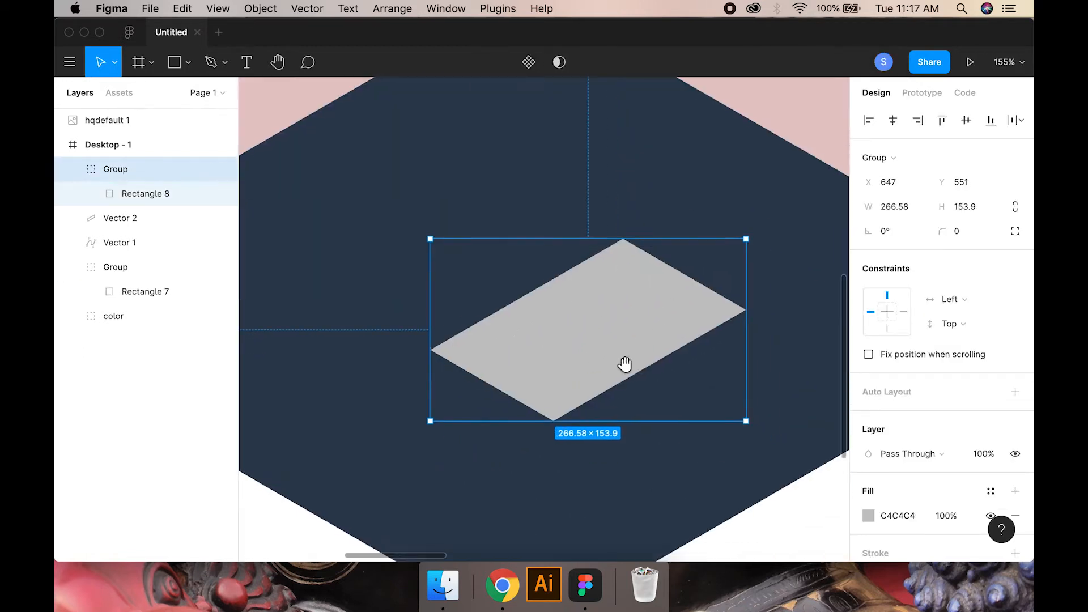
key("p")
left_click(746, 309)
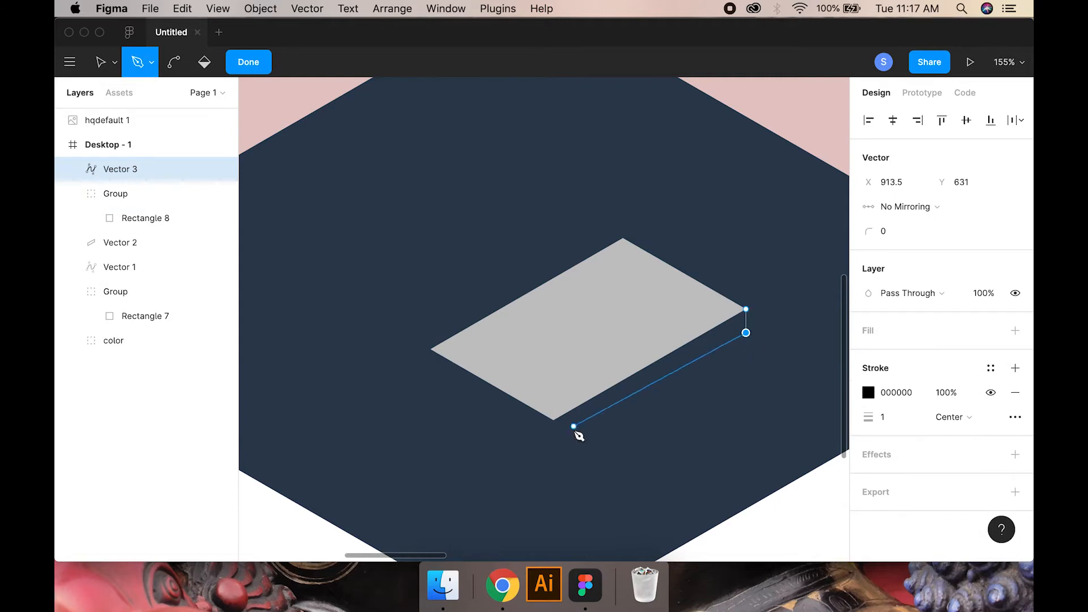
scroll(559, 440, "up", 2)
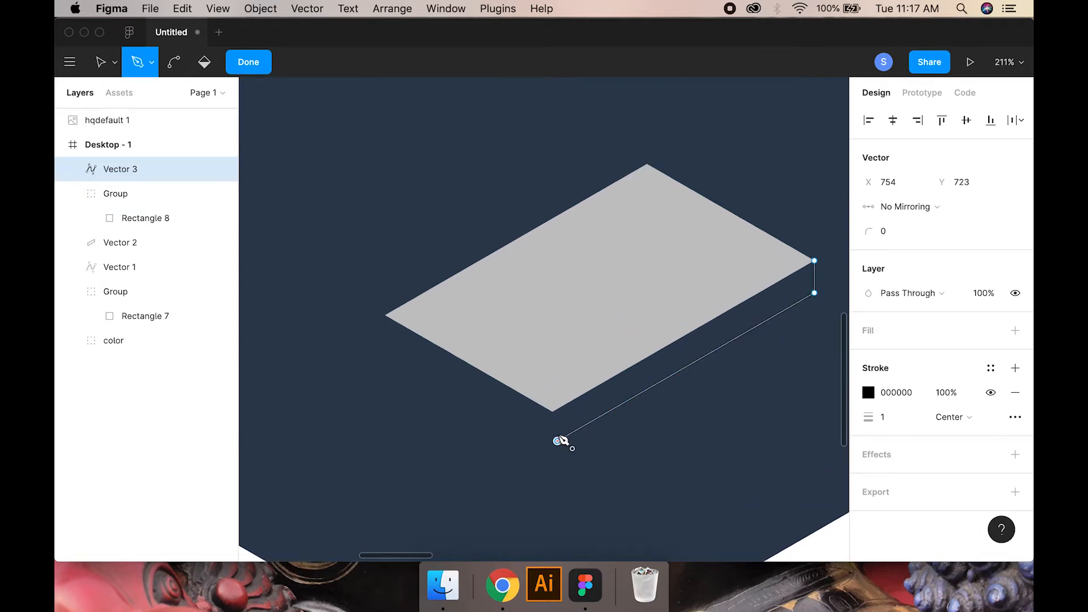
scroll(559, 419, "up", 3)
left_click(544, 416)
left_click_drag(650, 348, 383, 494)
left_click(256, 76)
left_click(1015, 429)
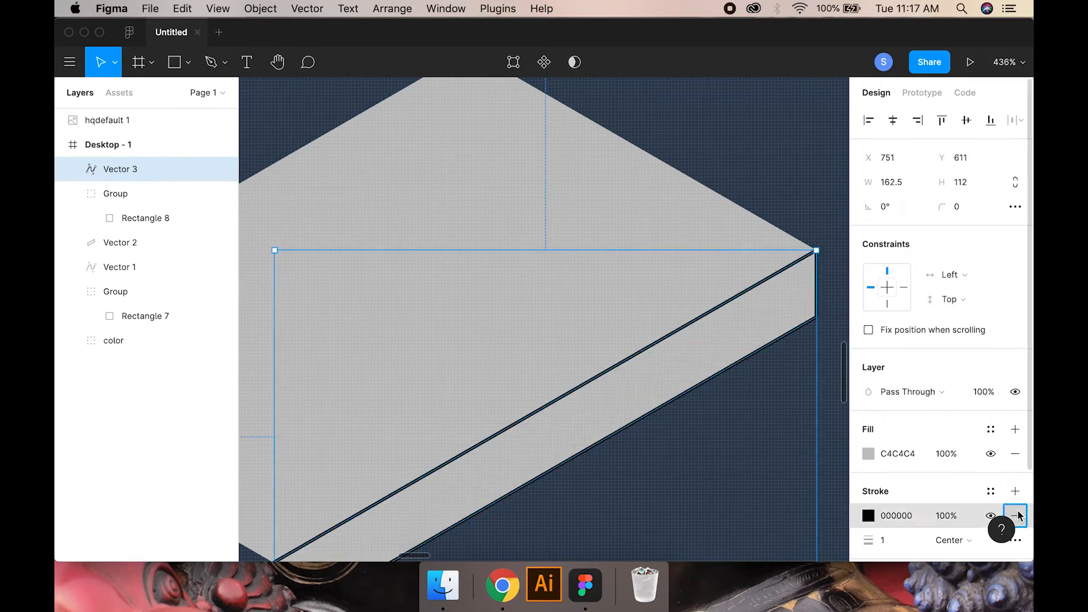
left_click(1015, 513)
- Move the right side face's lower front vertex to X 751, Y 725.5, directly below the vertex above it
scroll(488, 407, "down", 3)
double_click(420, 446)
scroll(421, 447, "up", 2)
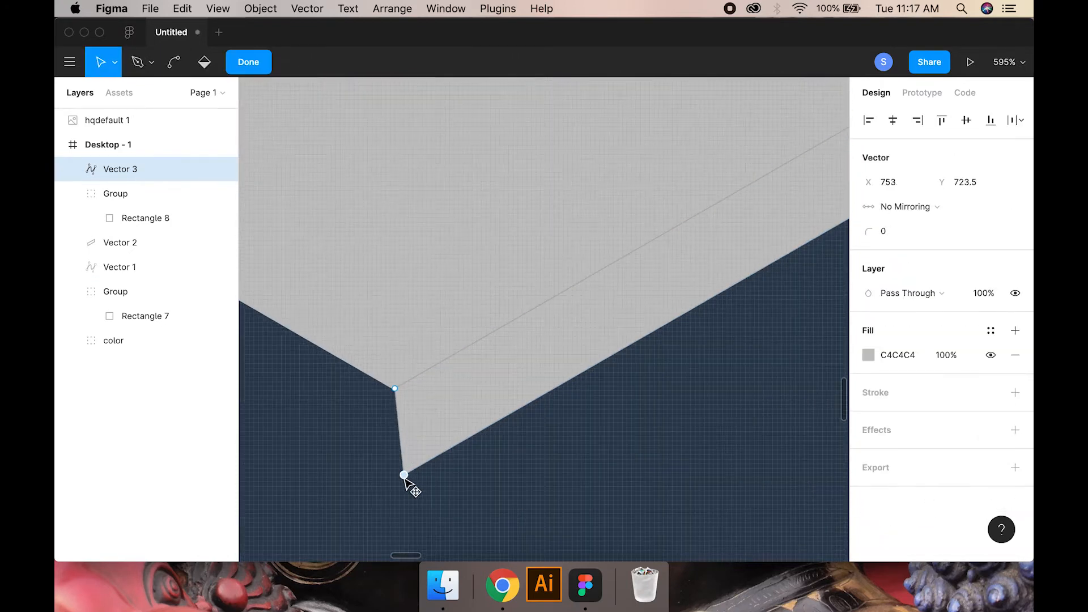
scroll(400, 479, "down", 5)
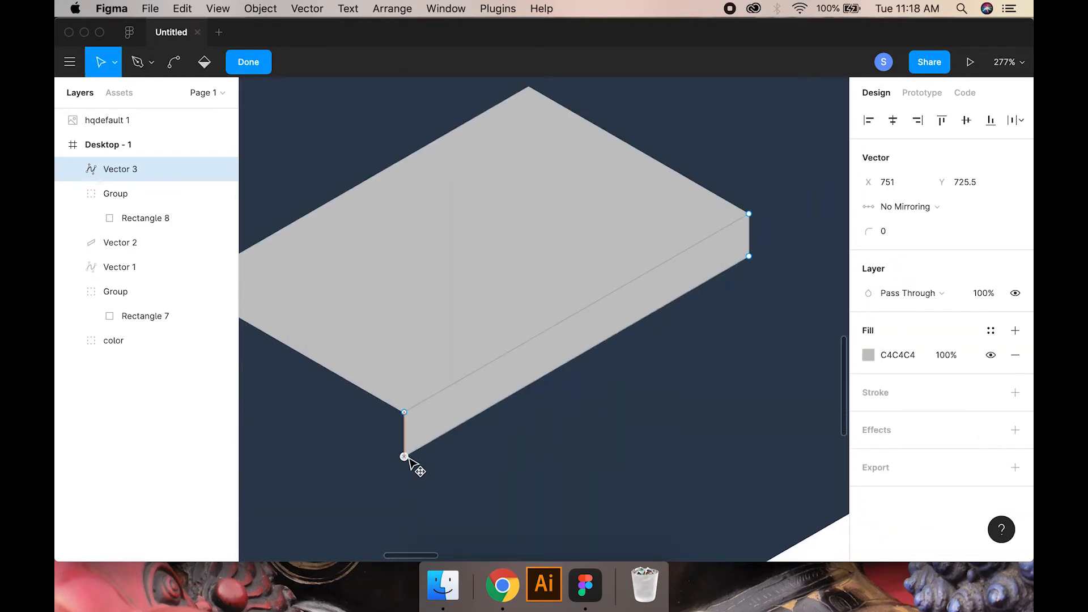
key("Escape")
- Draw the front-left side face of the slab with the Pen tool, fill it with C4C4C4 and remove its stroke
left_click(544, 418)
left_click_drag(557, 327, 691, 307)
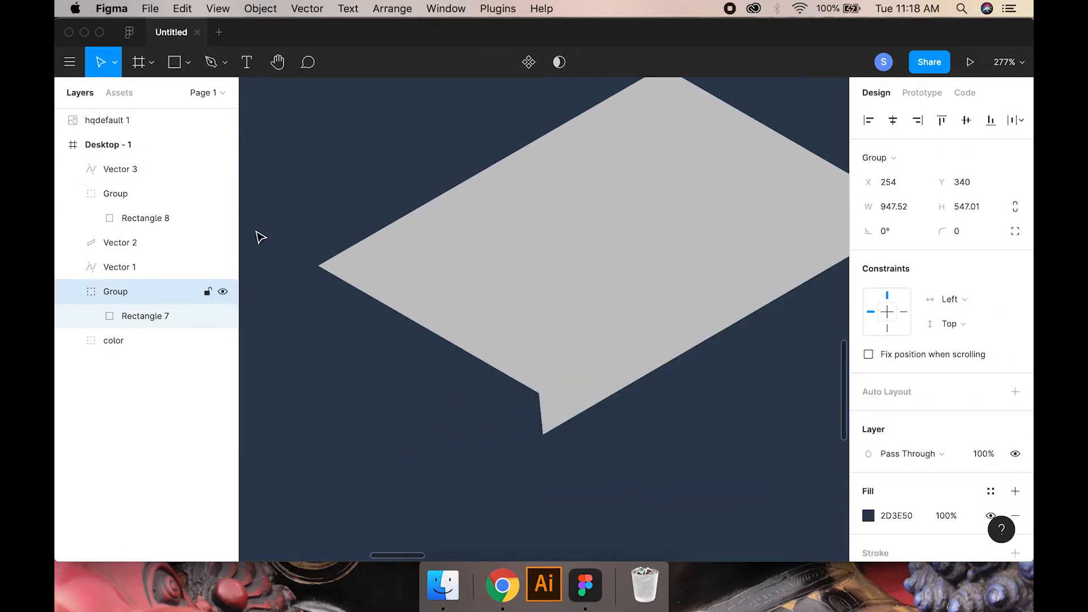
left_click(318, 266)
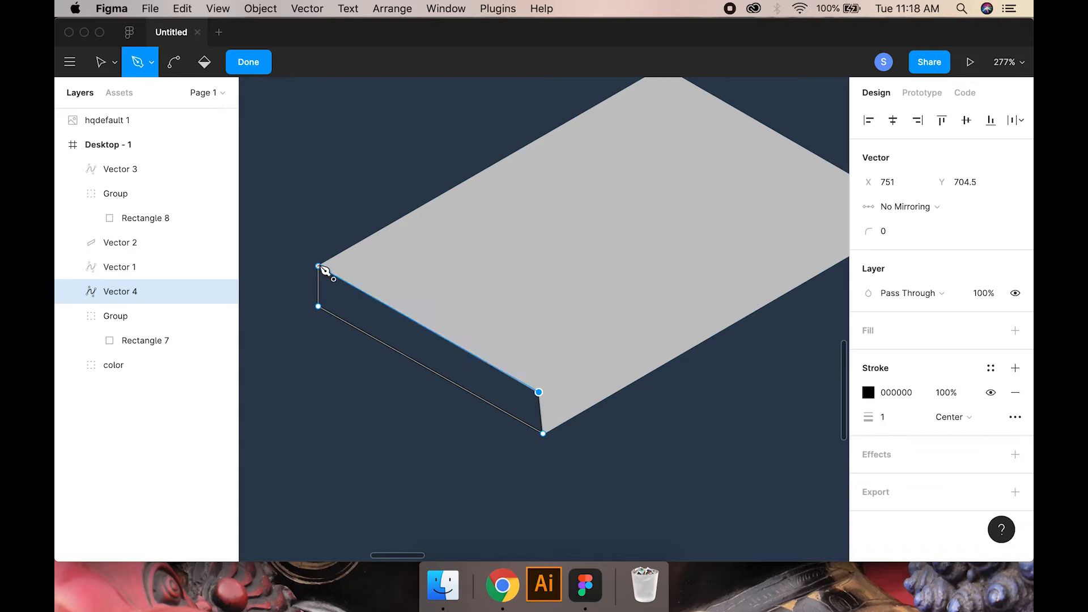
left_click(255, 70)
left_click(1015, 432)
left_click(1015, 513)
- Align the left side face's upper left vertex with the slab top's left corner at X 647, Y 644.89
double_click(352, 311)
scroll(317, 321, "up", 2)
scroll(318, 322, "up", 10)
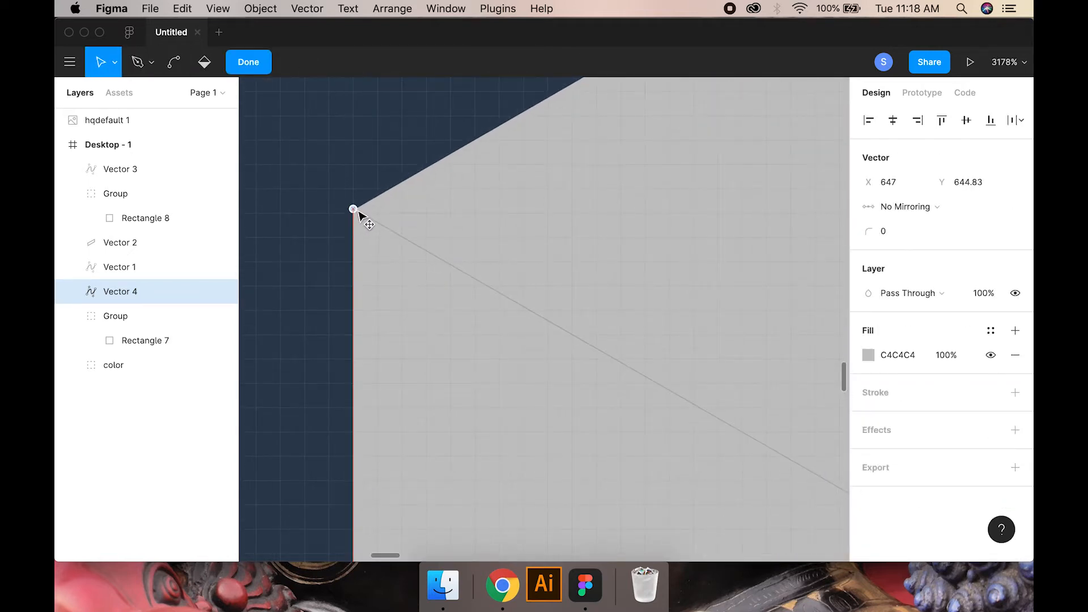
scroll(353, 214, "up", 8)
left_click_drag(342, 237, 344, 227)
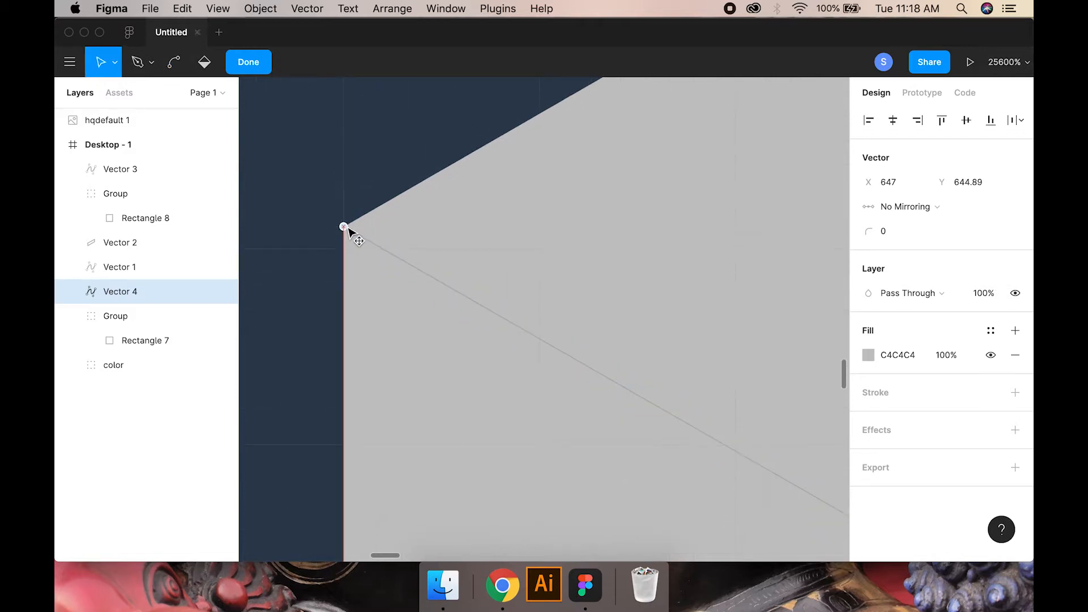
scroll(602, 416, "down", 15)
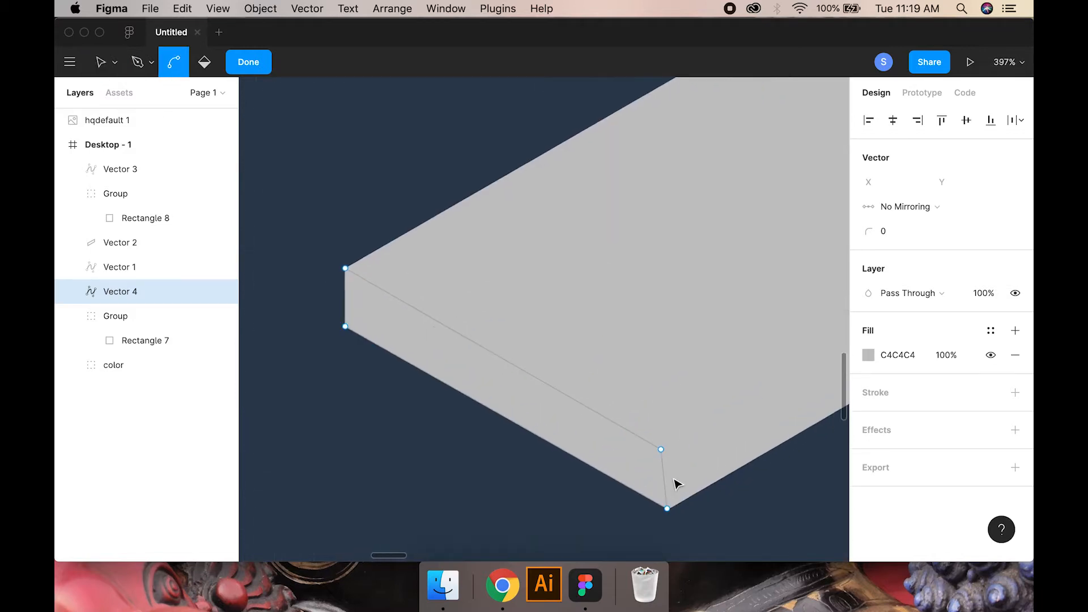
- Align the left side face's lower front vertex with the bottom corner of the right side face
scroll(631, 369, "up", 5)
left_click(413, 438)
scroll(413, 438, "down", 4)
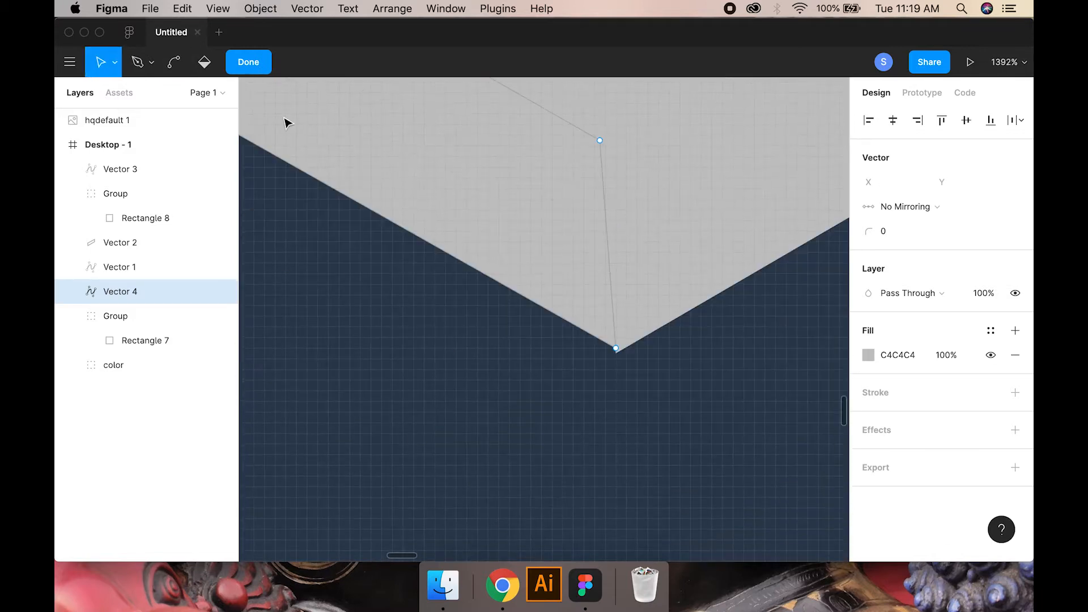
left_click(248, 62)
scroll(688, 508, "up", 3)
left_click(687, 508)
scroll(624, 397, "down", 3)
double_click(533, 280)
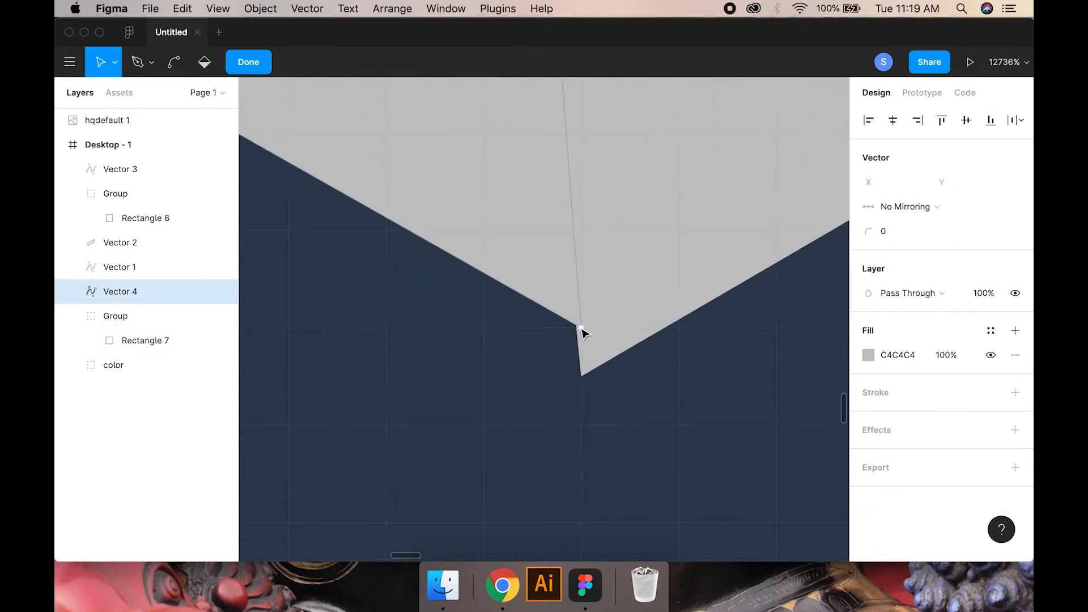
scroll(573, 419, "up", 5)
scroll(573, 414, "up", 7)
scroll(573, 387, "down", 15)
scroll(573, 387, "up", 3)
key("Escape")
- Fill the slab's top face with white, FFFFFF
left_click(588, 333)
left_click(869, 515)
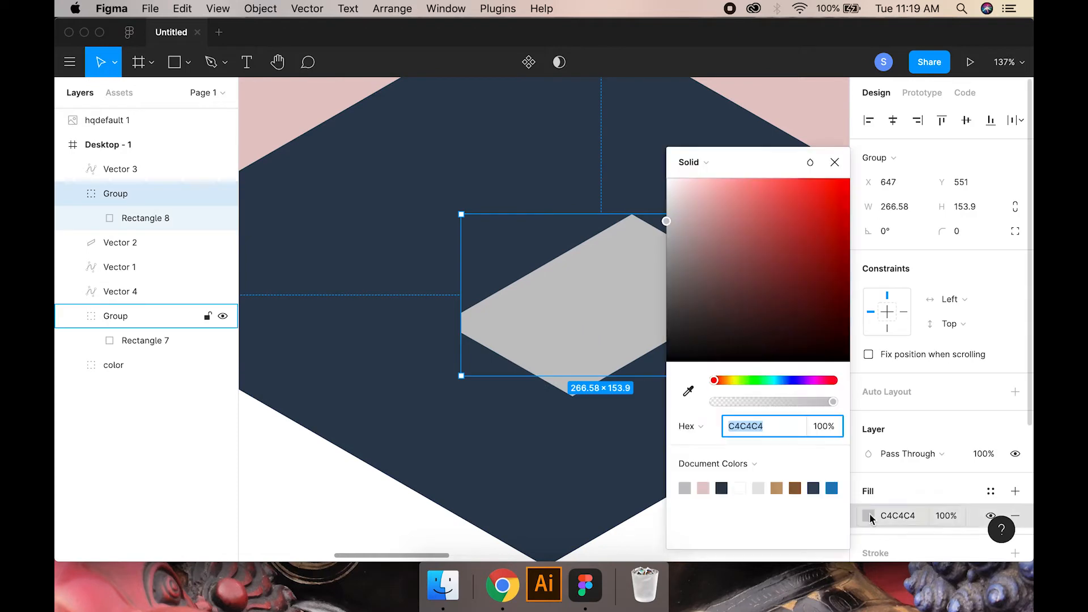
type("FFFFFF")
key("Return")
key("Escape")
- Group the slab's two gray side faces together
left_click(735, 429)
left_click(131, 173)
left_click(112, 246)
left_click(116, 265)
left_click(544, 369)
left_click(613, 366, "shift")
key("super+g")
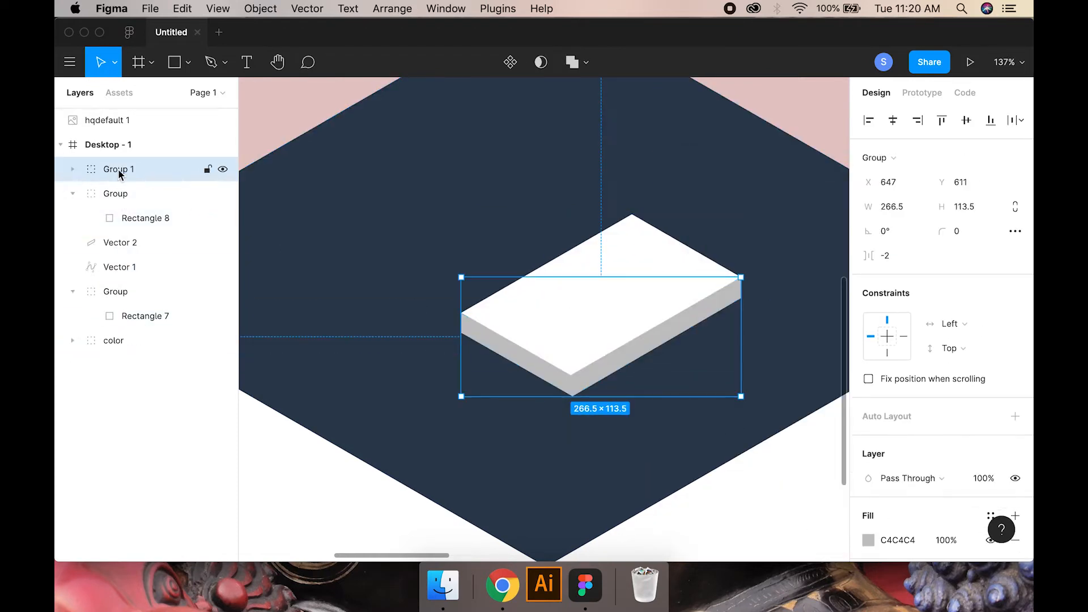
- Rearrange the layers so the top rectangle and both side faces sit in one group
left_click(119, 193)
left_click_drag(129, 226, 143, 171)
left_click_drag(115, 207, 136, 235)
left_click(137, 195)
- Rename the slab's group as bed and collapse it
double_click(119, 169)
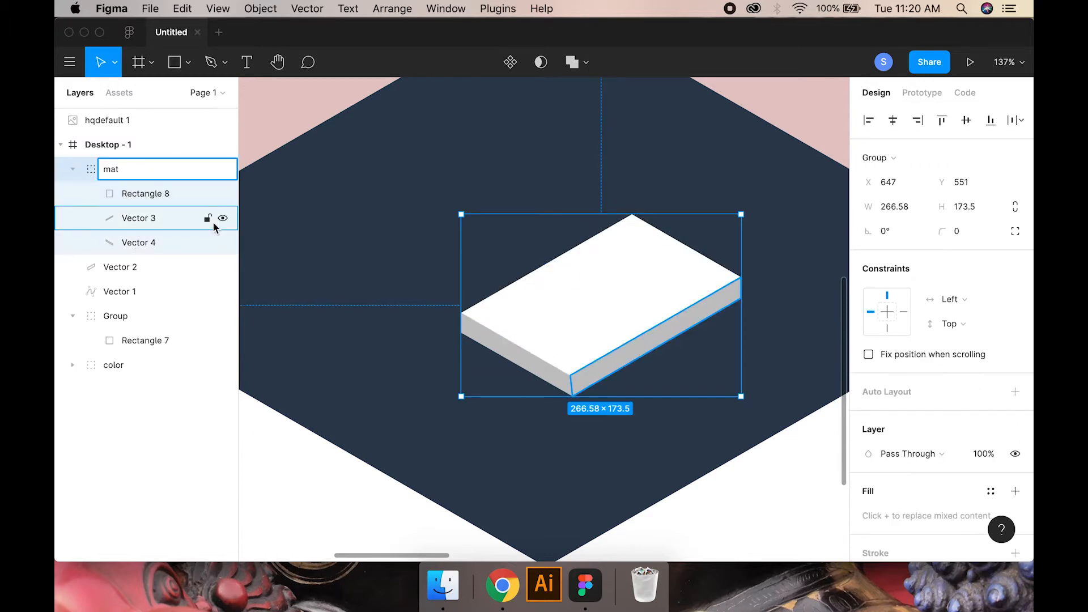
key("Return")
left_click(70, 170)
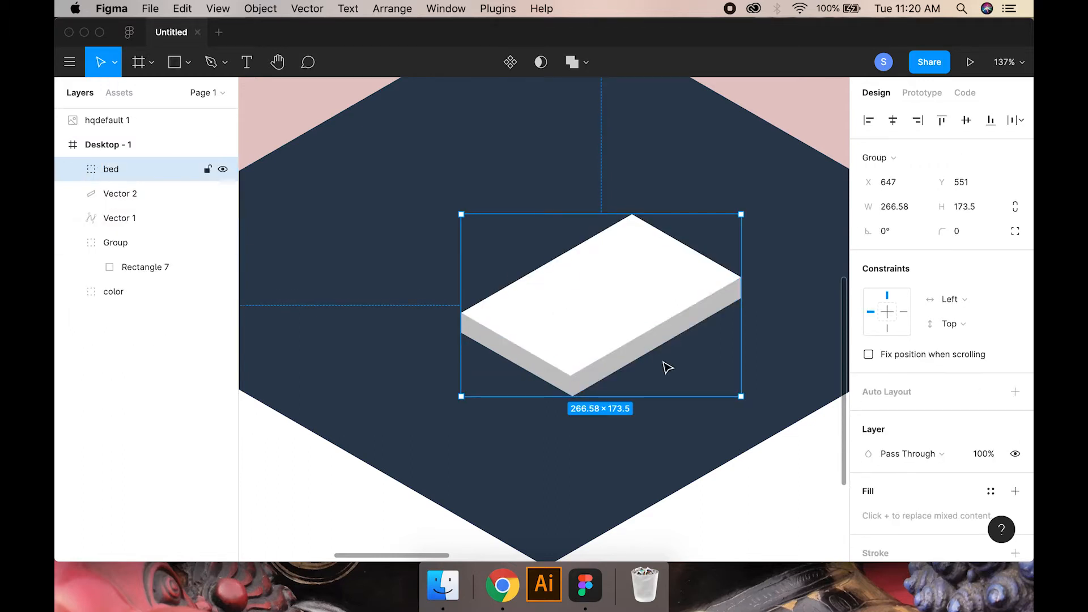
- Copy the bed group and paste a duplicate of it in place
scroll(666, 367, "up", 2)
scroll(665, 366, "right", 2)
right_click(146, 170)
left_click(139, 409)
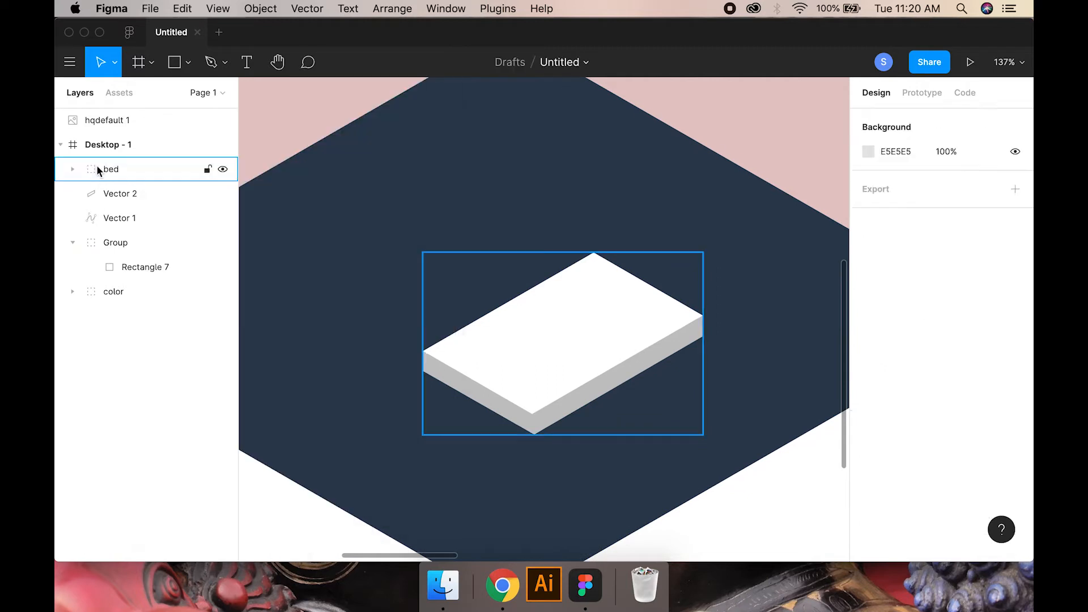
left_click(98, 170)
key("super+v")
- Rename the duplicated bed group as woodbase
double_click(119, 195)
type("woord")
key("BackSpace")
key("BackSpace")
type("d")
key("Return")
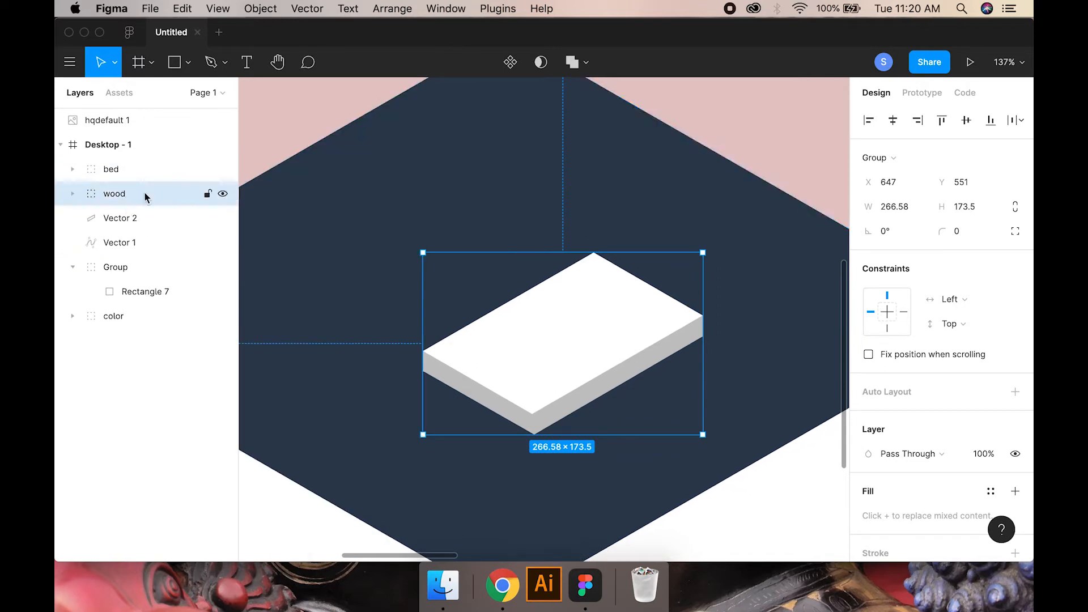
key("Return")
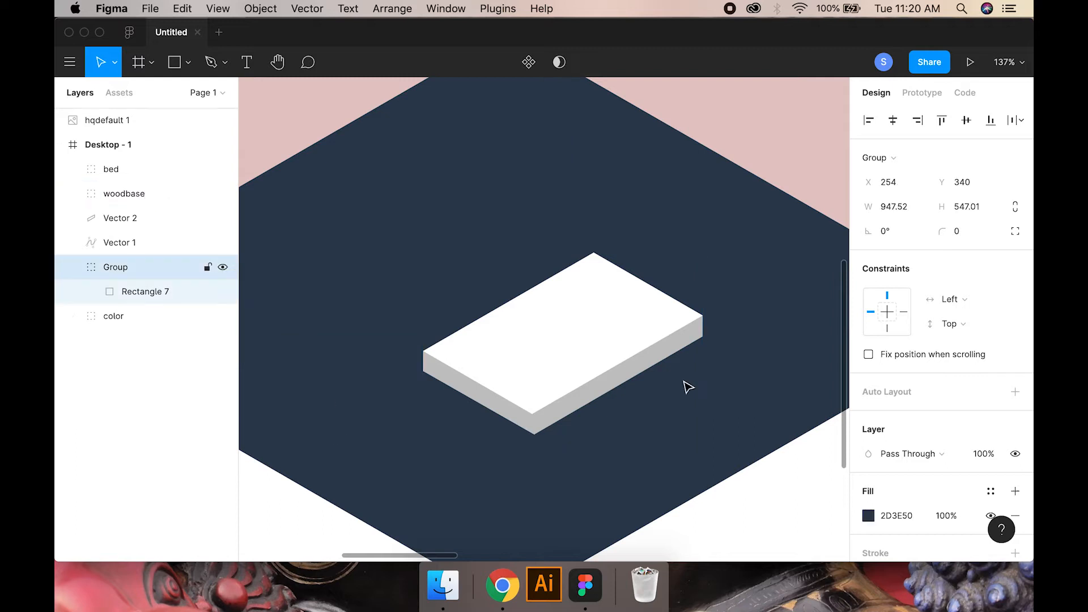
- Enlarge the woodbase group from its center to about 301 × 196 and lower it to Y 562.66
left_click_drag(711, 255, 721, 298)
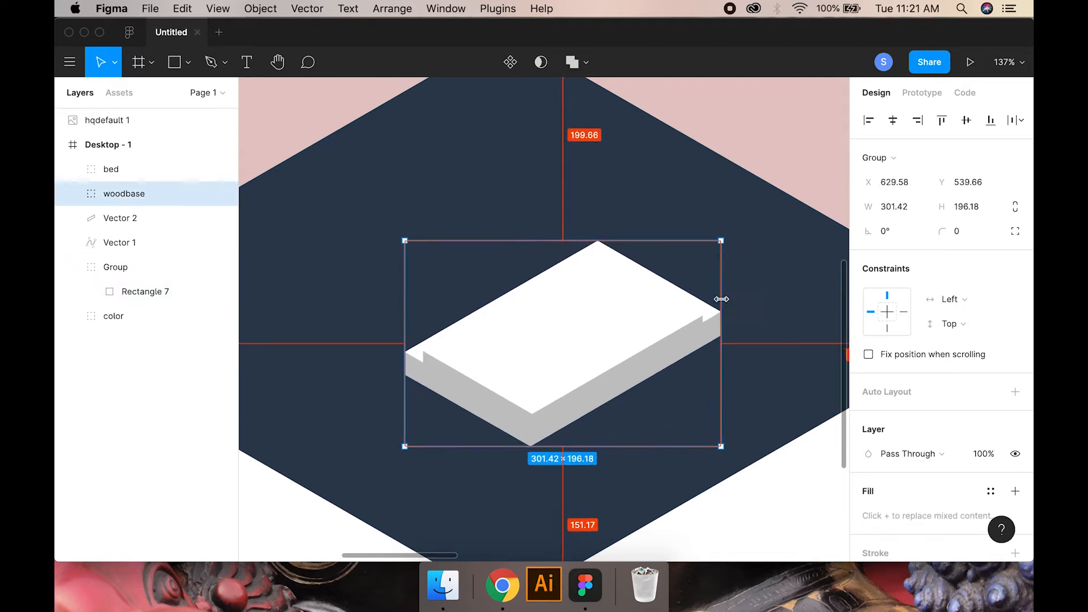
left_click(978, 188)
key("Up")
key("Up")
key("Up")
key("shift+Up")
key("shift+Up")
- Center the woodbase group beneath the bed at X 636.58, Y 558.66
left_click(910, 187)
key("Up")
key("Up")
key("Up")
key("Up")
key("Up")
key("Up")
key("Up")
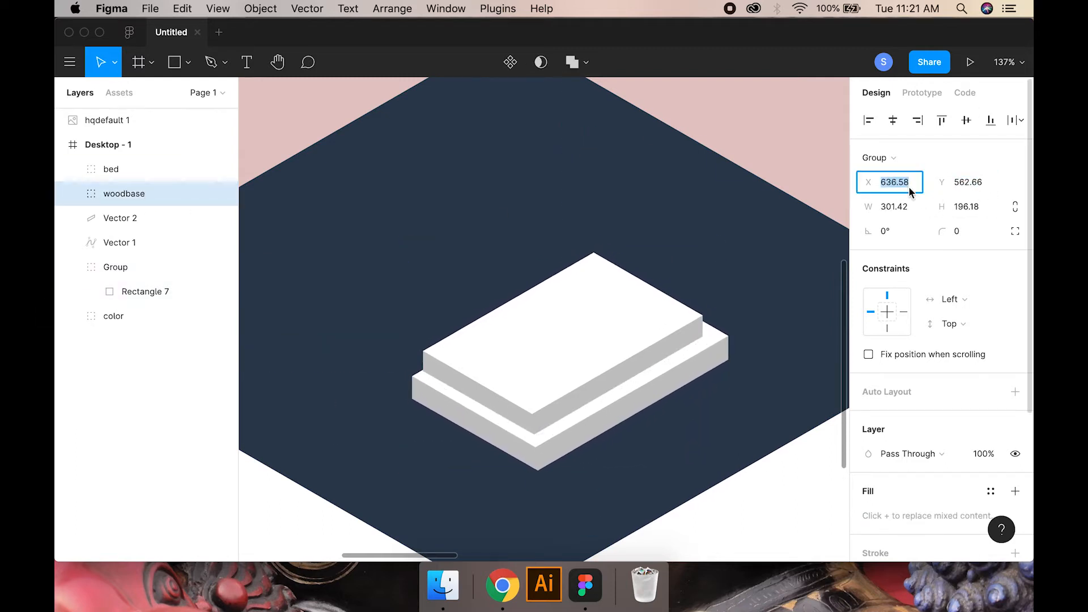
left_click(956, 186)
key("Down")
key("Down")
key("Down")
key("Down")
left_click(906, 187)
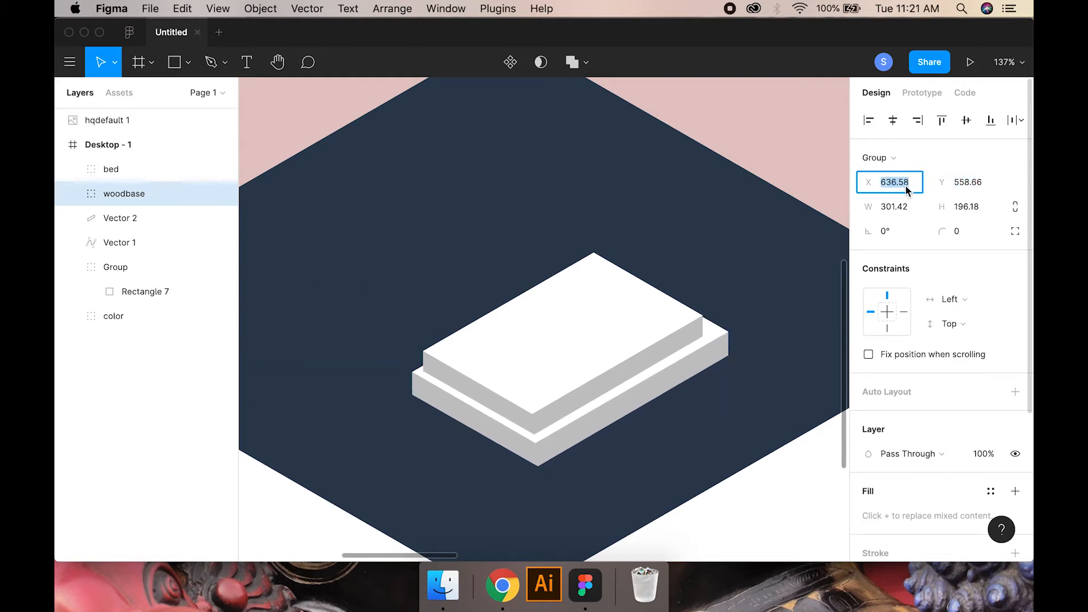
left_click(559, 346)
left_click_drag(582, 435, 583, 372)
key("super+z")
- Merge the bed group's two side faces, Vector 3 and Vector 4, into one shape with a union
left_click(78, 169)
left_click(130, 217)
left_click(150, 242, "shift")
left_click(586, 62)
left_click(562, 94)
scroll(553, 435, "up", 5)
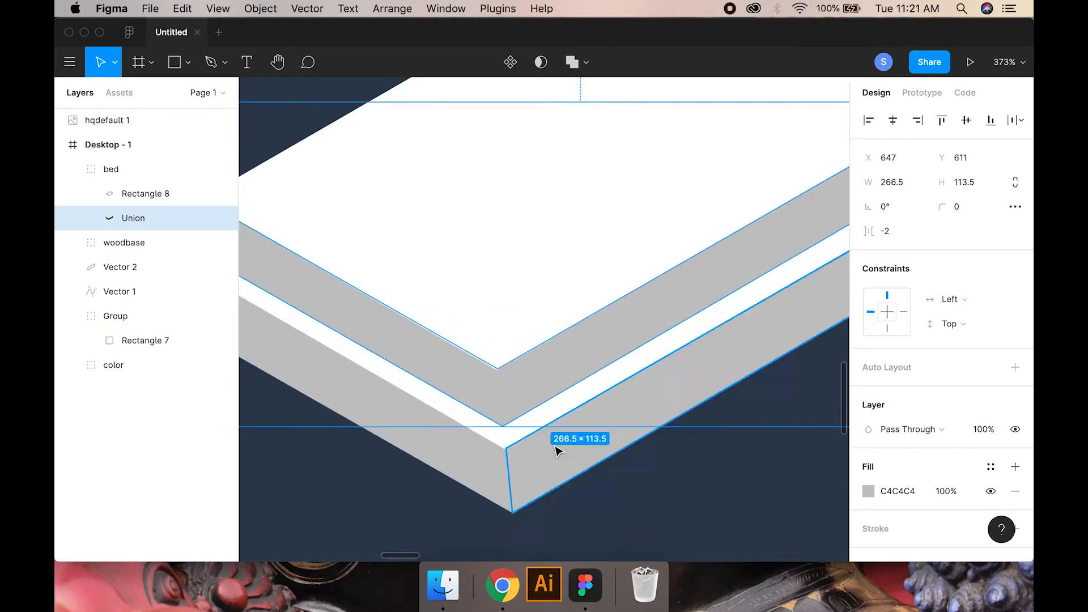
left_click(442, 462)
scroll(486, 405, "down", 2)
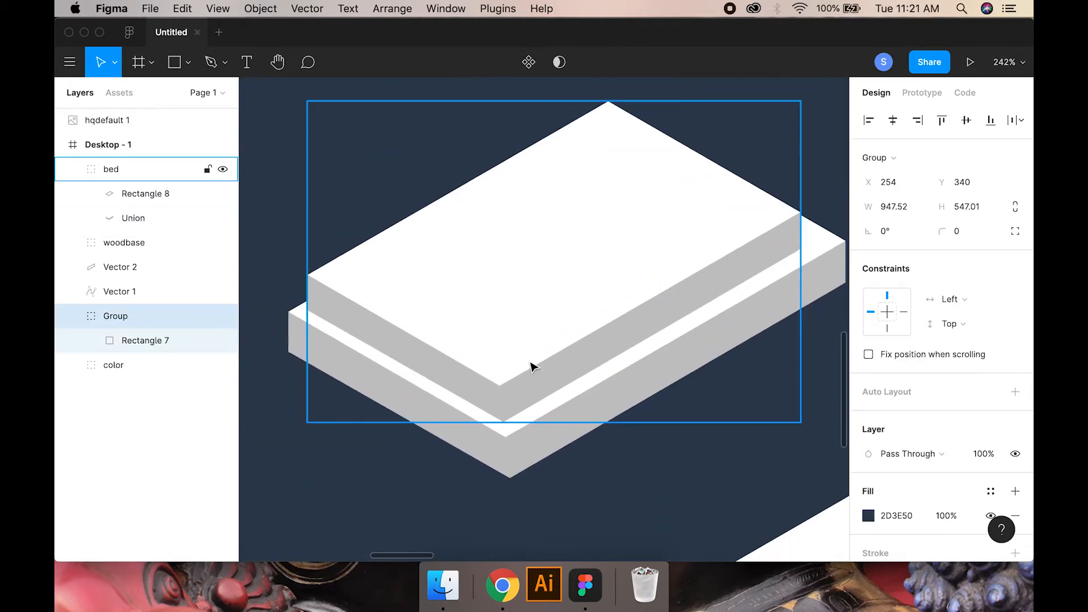
- Raise the lower corner points of the mattress's right side face, Vector 3, to make it thinner
left_click(779, 261)
double_click(779, 261)
scroll(788, 270, "up", 5)
left_click_drag(822, 208, 821, 192)
left_click_drag(483, 429, 572, 348)
left_click_drag(318, 497, 320, 463)
scroll(363, 496, "left", 5)
- Raise the lower corner points of the mattress's left side face, Vector 4, to match the thinner height
key("Escape")
key("Escape")
double_click(442, 442)
left_click_drag(477, 467, 470, 435)
left_click(481, 471)
left_click_drag(243, 357, 545, 418)
left_click_drag(369, 267, 371, 238)
left_click_drag(598, 368, 462, 241)
- Adjust Vector 3's bottom point at the mattress's front corner to close the gap between the two side faces
left_click(672, 359)
scroll(685, 350, "up", 6)
left_click(659, 371)
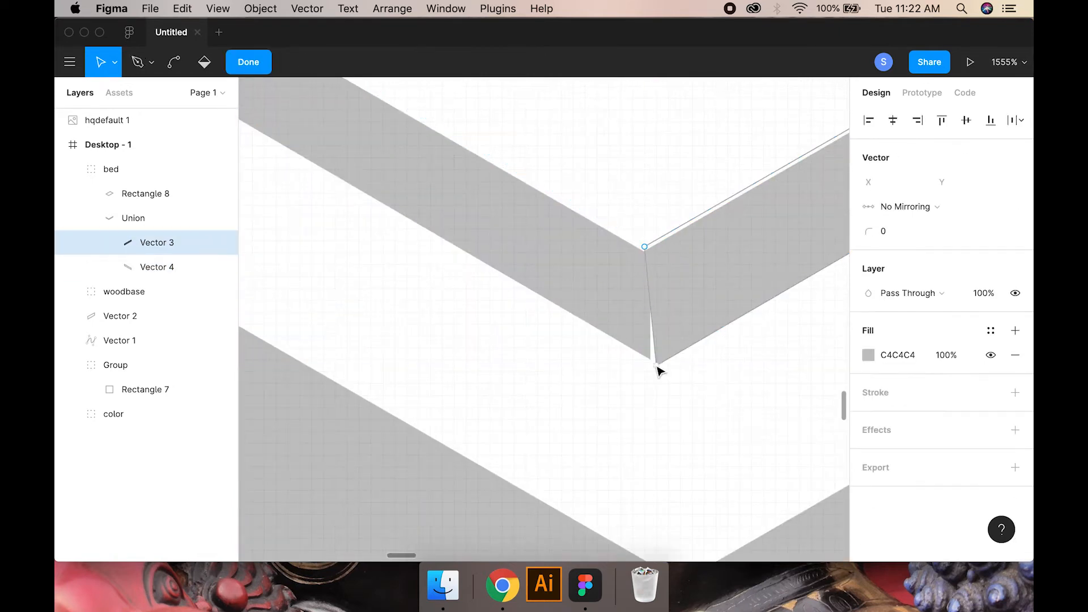
scroll(622, 378, "down", 6)
left_click_drag(692, 248, 602, 317)
left_click(249, 64)
- Move the thinner bed group down so the mattress rests on the wooden base
left_click(289, 143)
left_click(114, 169)
left_click_drag(502, 297, 511, 313)
left_click(583, 514)
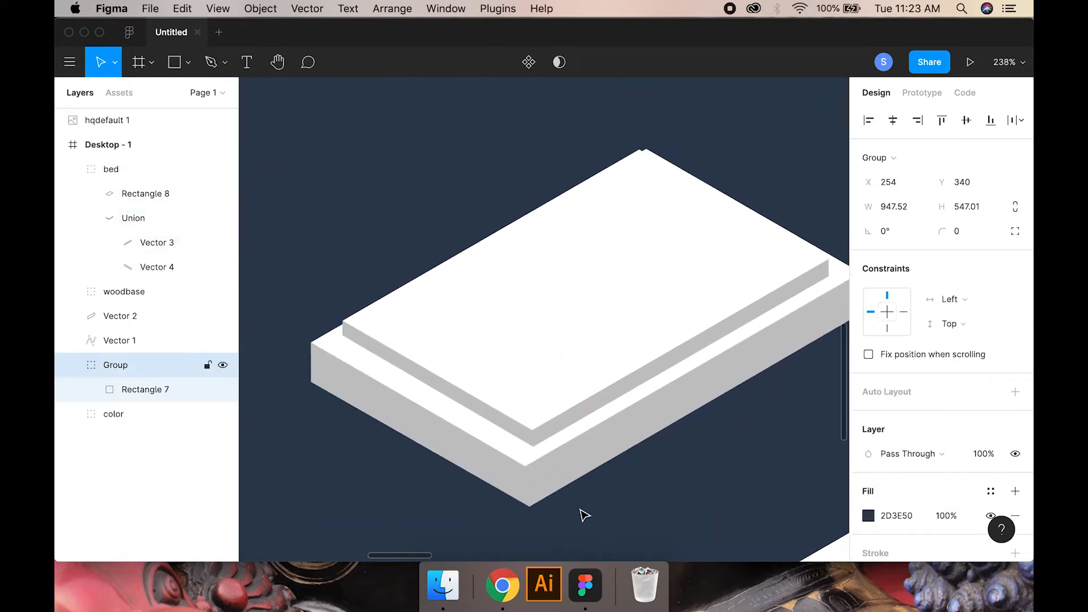
- Fill the woodbase group's top face with the palette's tan color and lighten it to E4C3A0
scroll(478, 470, "down", 3)
left_click(72, 291)
left_click(122, 316)
scroll(427, 214, "down", 4)
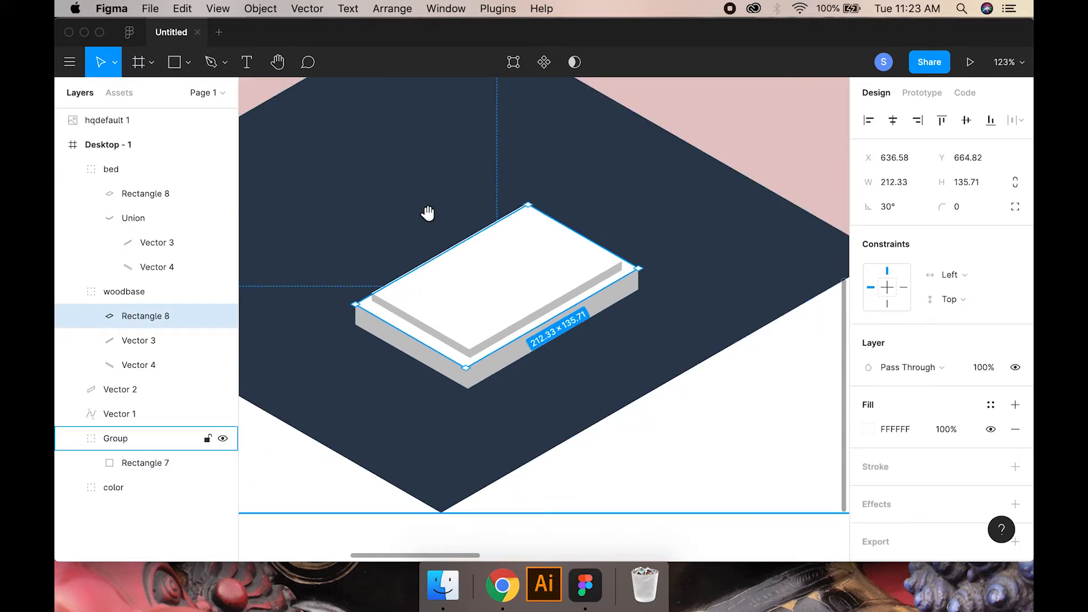
left_click_drag(427, 214, 476, 284)
scroll(467, 273, "down", 2)
left_click(362, 94)
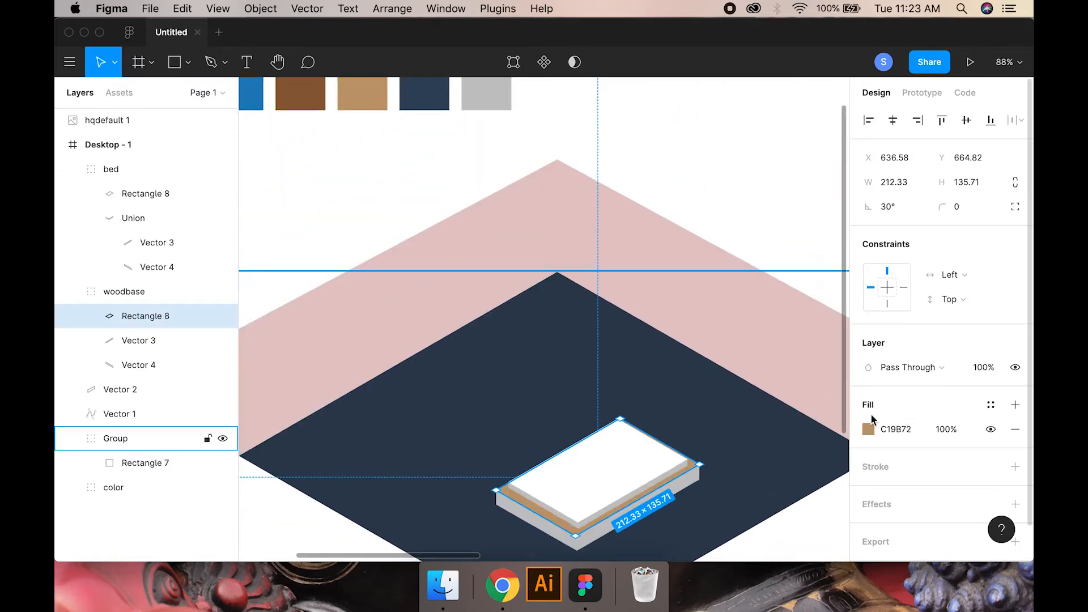
left_click(868, 429)
left_click_drag(753, 294, 726, 199)
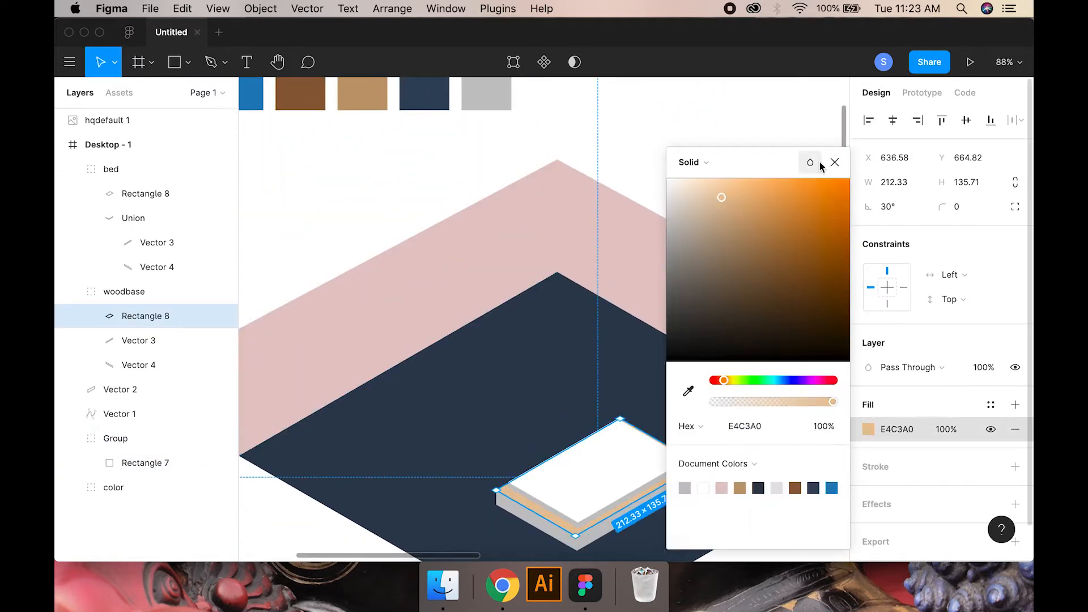
left_click(833, 163)
- Color the wooden base's left side face with the tan swatch and its right side face with the dark brown swatch
double_click(541, 531)
left_click(272, 63)
key("i")
left_click(355, 100)
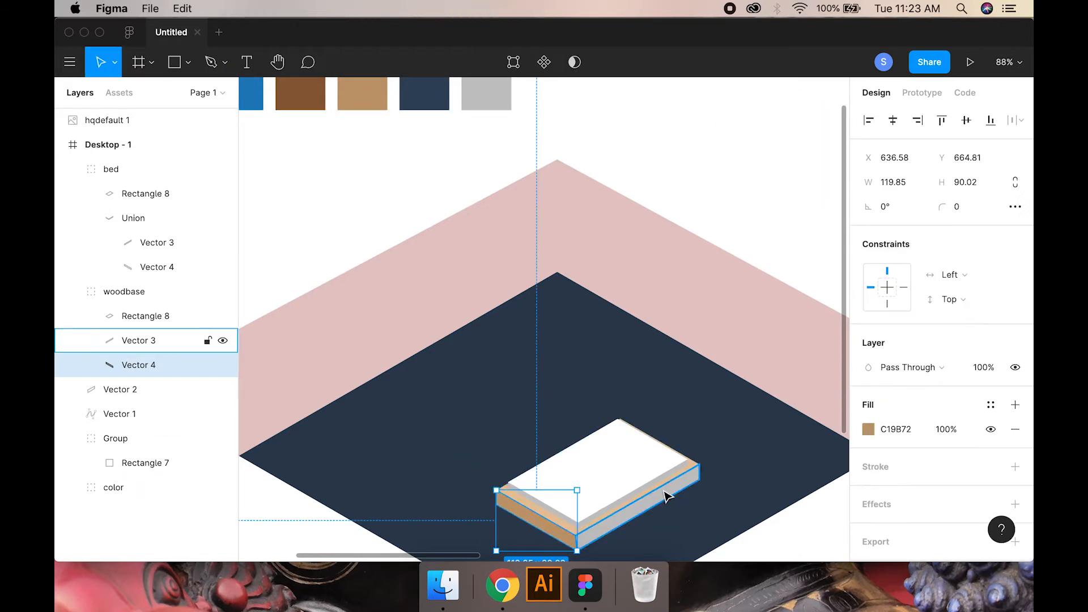
left_click(664, 491)
key("i")
left_click(301, 91)
left_click(363, 181)
left_click_drag(555, 449, 502, 395)
- Draw a rectangle for the bedcover above the bed and open the Isometric plugin for it
scroll(579, 427, "up", 5)
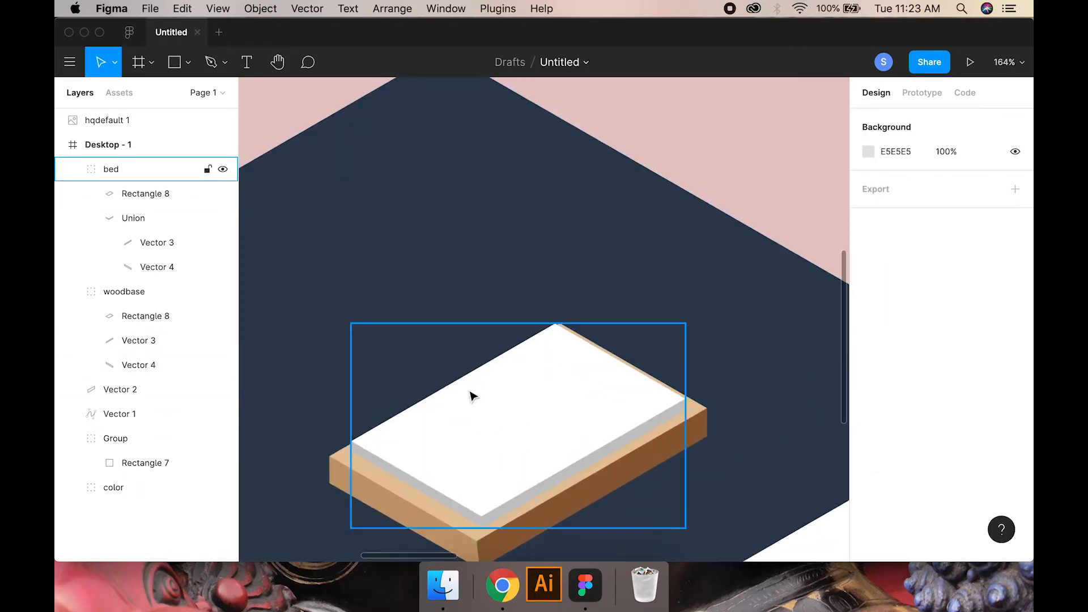
left_click(175, 62)
mouse_move(328, 220)
left_mouse_down()
mouse_move(400, 296)
mouse_move(469, 312)
left_mouse_up()
right_click(440, 312)
mouse_move(538, 411)
left_click(642, 271)
- Place the isometric bedcover rectangle across the middle of the mattress, with its group at X 675, Y 595
left_click_drag(447, 258, 555, 473)
double_click(506, 424)
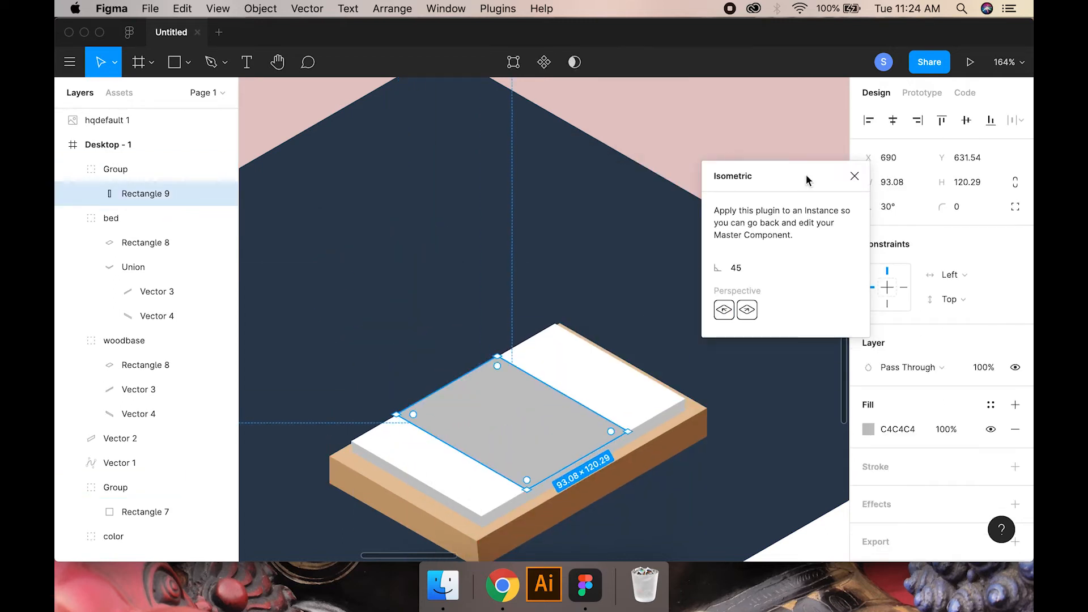
left_click(854, 176)
left_click_drag(521, 425, 502, 436)
left_click(404, 375)
scroll(408, 416, "up", 5)
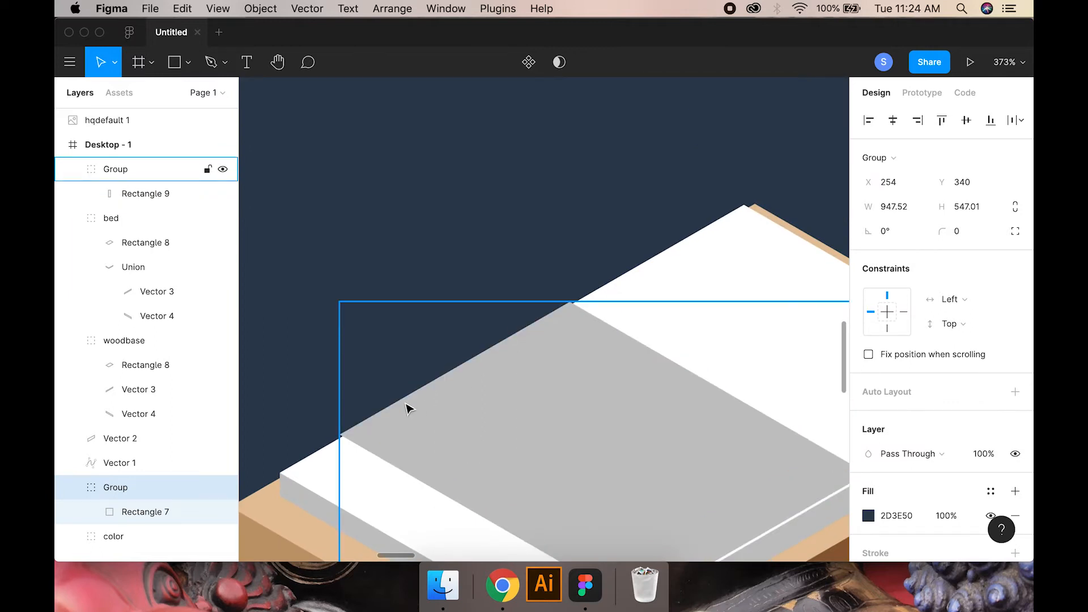
left_click_drag(524, 465, 415, 423)
left_click(588, 466)
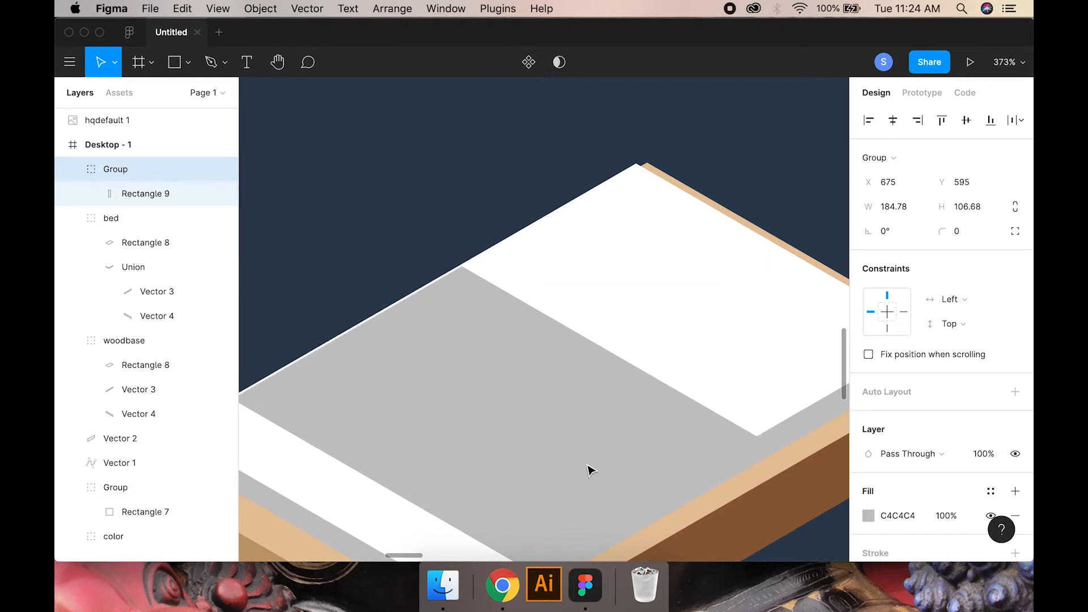
key("Down")
key("Down")
- Fill the bedcover rectangle with the navy palette color 34495E
scroll(520, 430, "down", 5)
left_click_drag(489, 290, 544, 379)
scroll(544, 379, "down", 3)
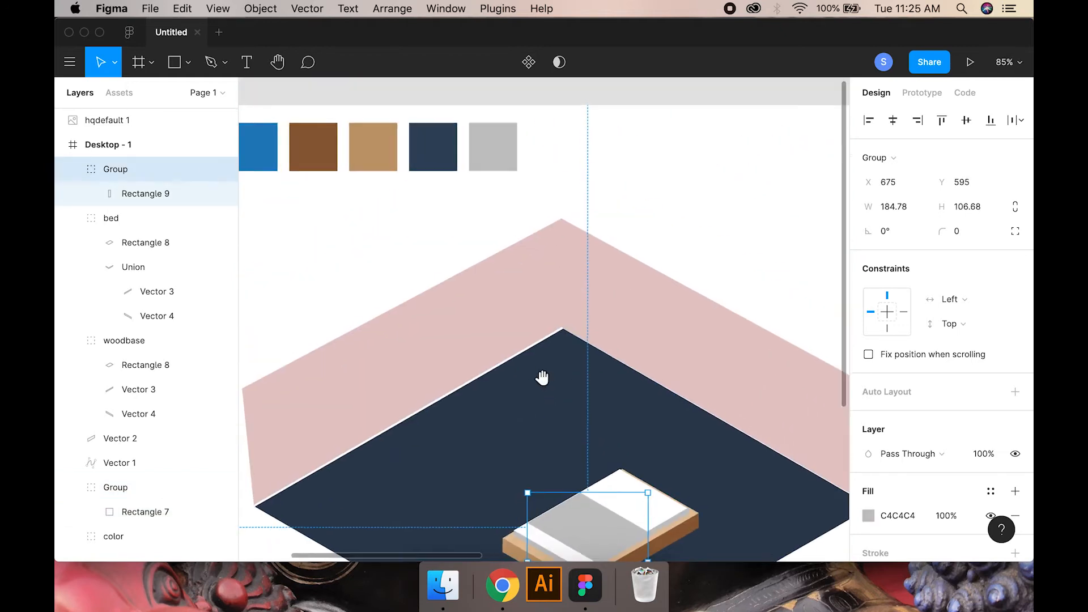
key("i")
left_click(433, 146)
scroll(558, 468, "up", 5)
scroll(573, 459, "down", 3)
- Adjust the corner points of the bedcover's top face to meet the mattress edges, making it 106.42 × 121.43
double_click(558, 391)
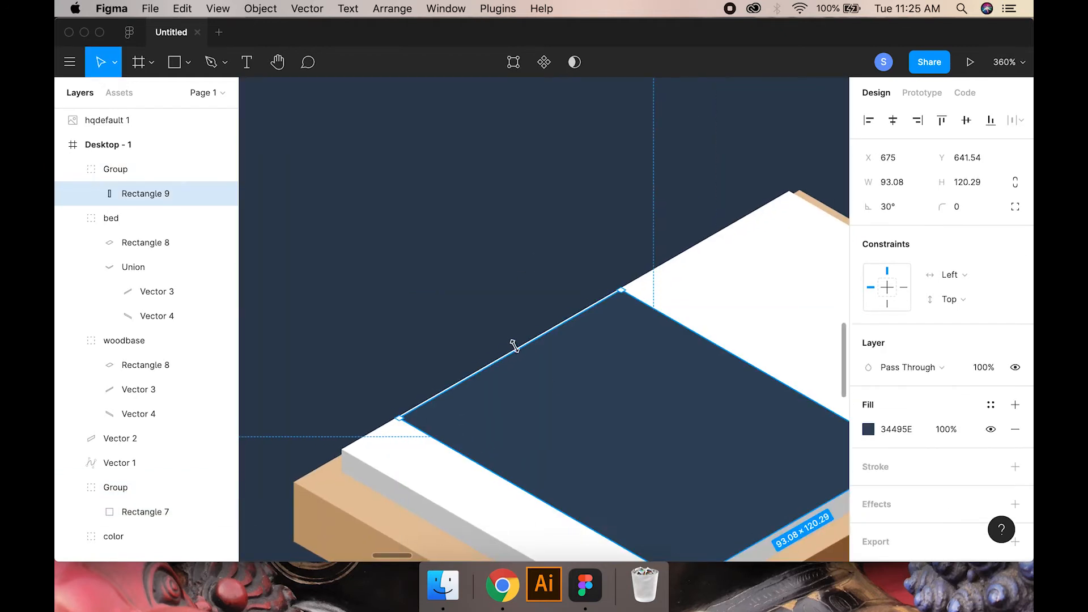
left_click_drag(513, 345, 515, 346)
scroll(399, 430, "up", 3)
scroll(386, 504, "up", 5)
left_click(421, 401)
double_click(465, 451)
double_click(456, 455)
left_click_drag(436, 456, 629, 378)
left_click(391, 236)
scroll(393, 236, "down", 10)
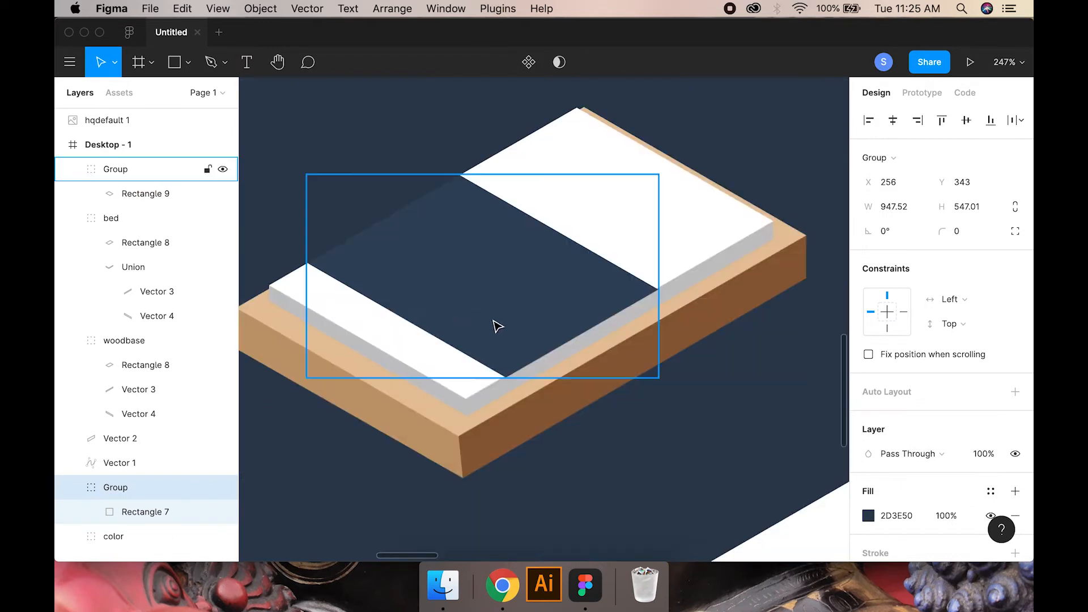
- Outline the bedcover's overhang on the mattress's right side face with the Pen tool, about 92.5 × 61.5
left_click(469, 338)
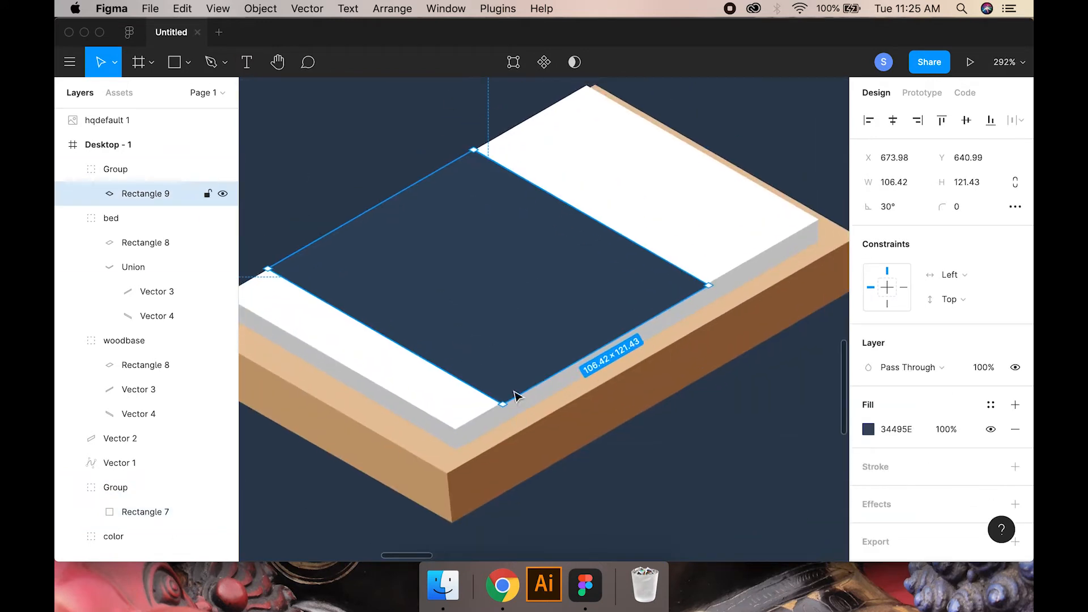
scroll(515, 390, "up", 5)
left_click(492, 418)
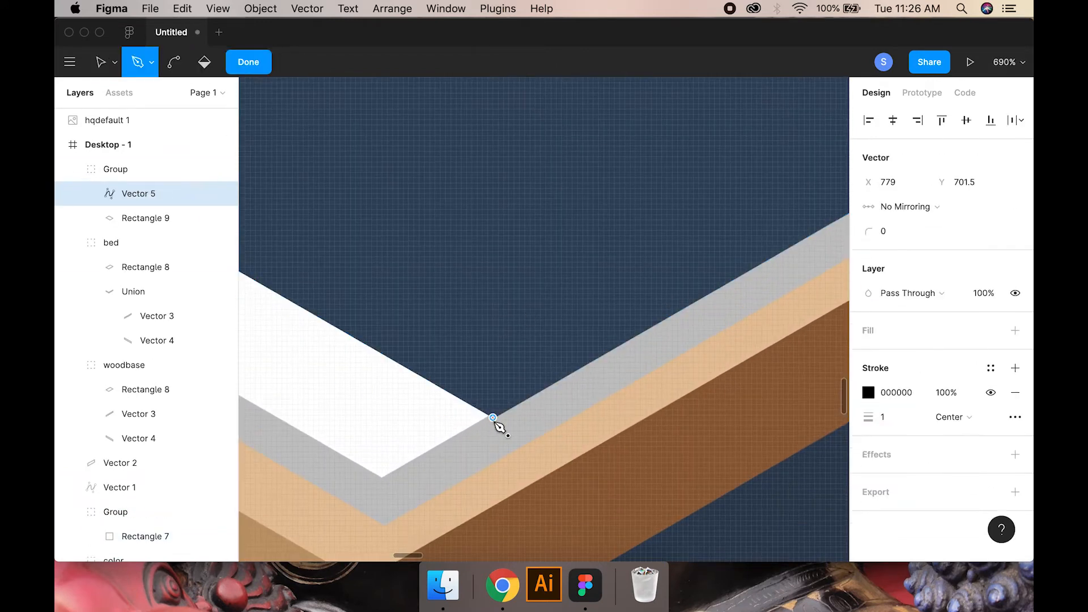
left_click_drag(749, 314, 399, 473)
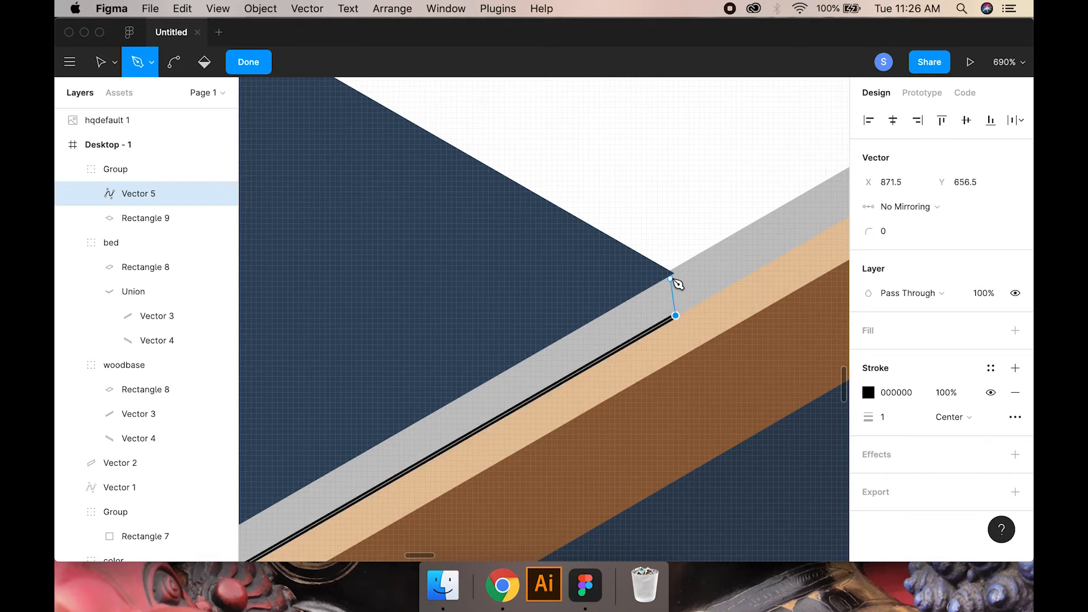
left_click(674, 274)
left_click_drag(654, 261, 850, 93)
left_click(391, 386)
scroll(496, 323, "down", 1)
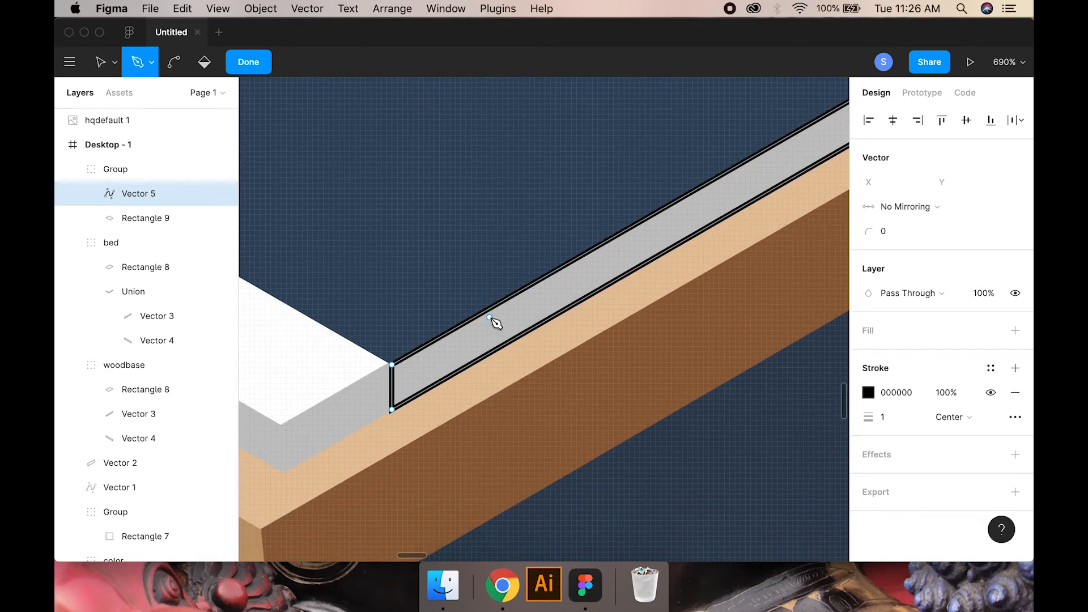
left_click_drag(695, 186, 605, 254)
key("Escape")
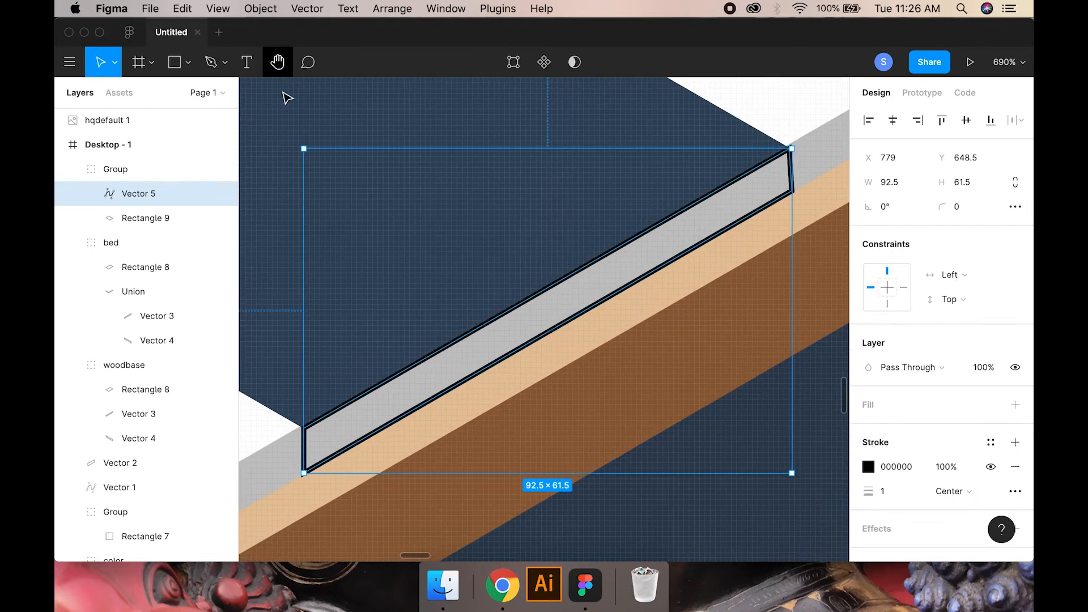
- Replace the overhang outline's stroke with a fill sampled from the navy bedcover
left_click(1017, 406)
left_click(1017, 489)
key("i")
left_click(519, 247)
left_click(811, 121)
scroll(719, 247, "down", 1)
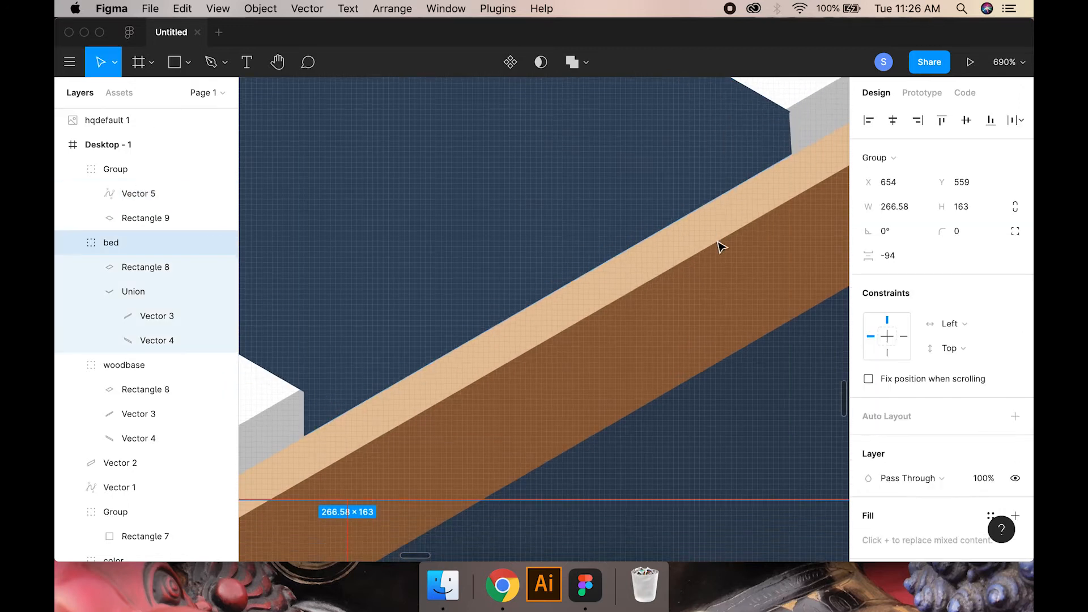
- Group Vector 5 and Rectangle 9 and rename the group as bedcover
scroll(719, 247, "down", 5)
left_click_drag(590, 228, 612, 344)
left_click(143, 198)
left_click(159, 217, "shift")
key("super+g")
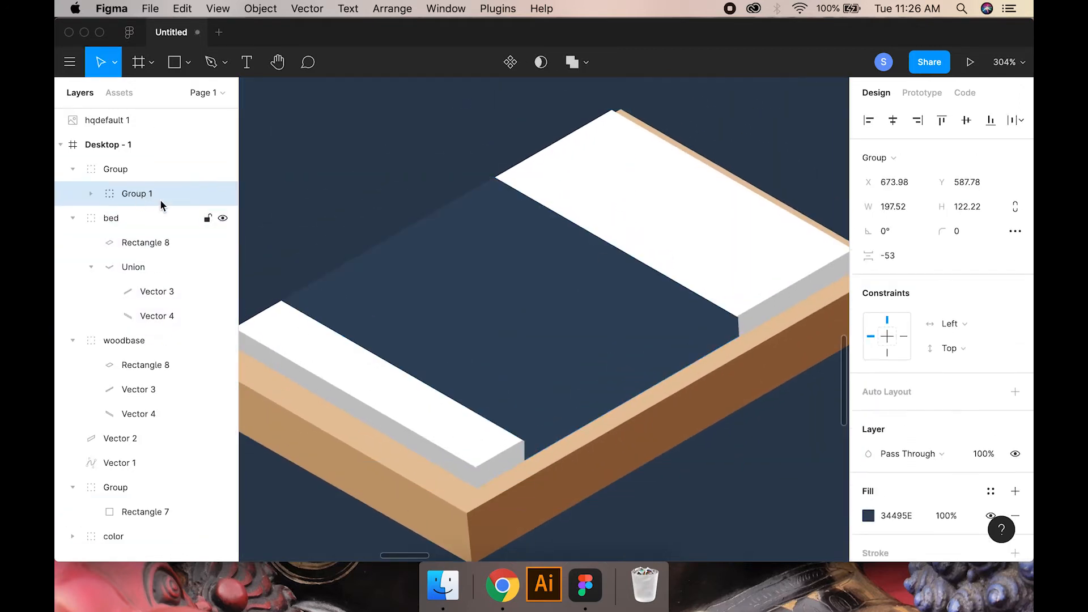
key("super+r")
type("bedcover")
key("Return")
- Draw a 30 × 16 rectangle for a pillow beside the bed and set its corner radius to 6
left_click_drag(536, 302, 513, 322)
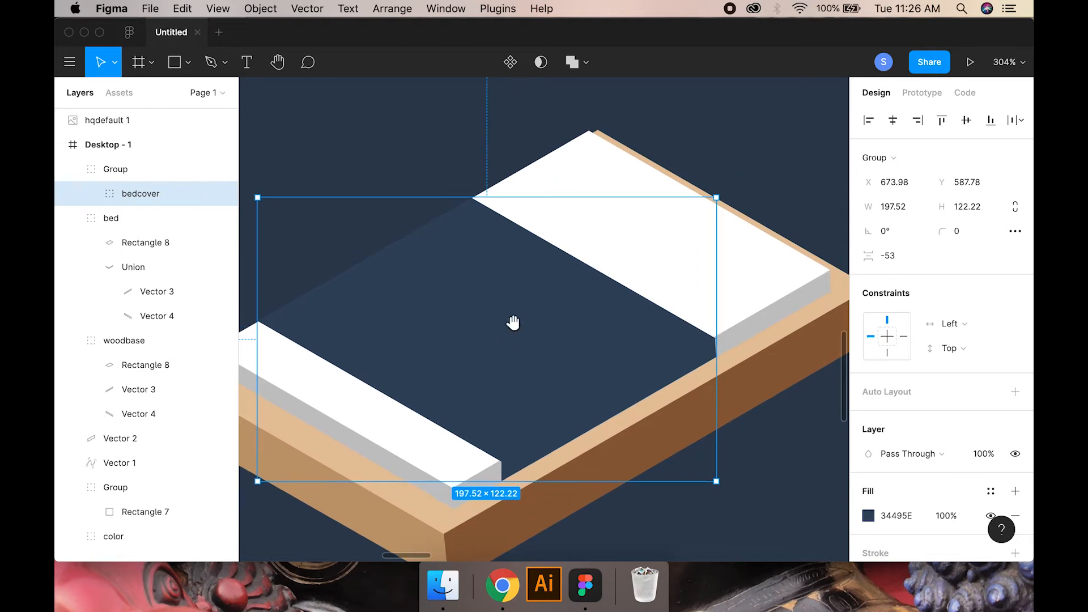
key("r")
left_click_drag(288, 116, 353, 154)
left_click(964, 206)
type("6")
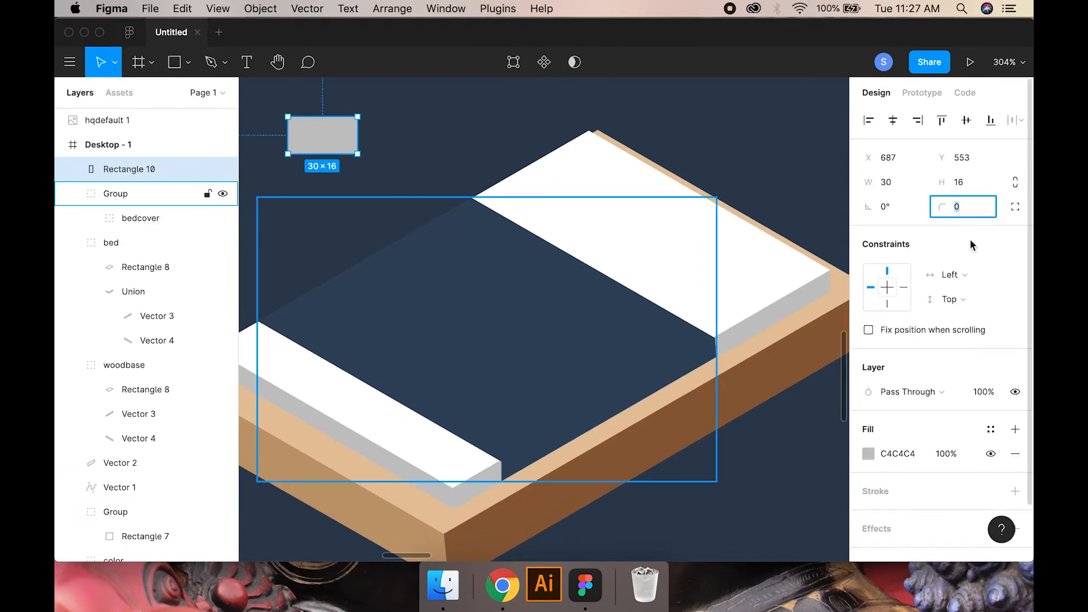
key("Return")
- Convert the pillow rectangle to an isometric shape with the Isometric plugin and move it to the head of the mattress
right_click(348, 139)
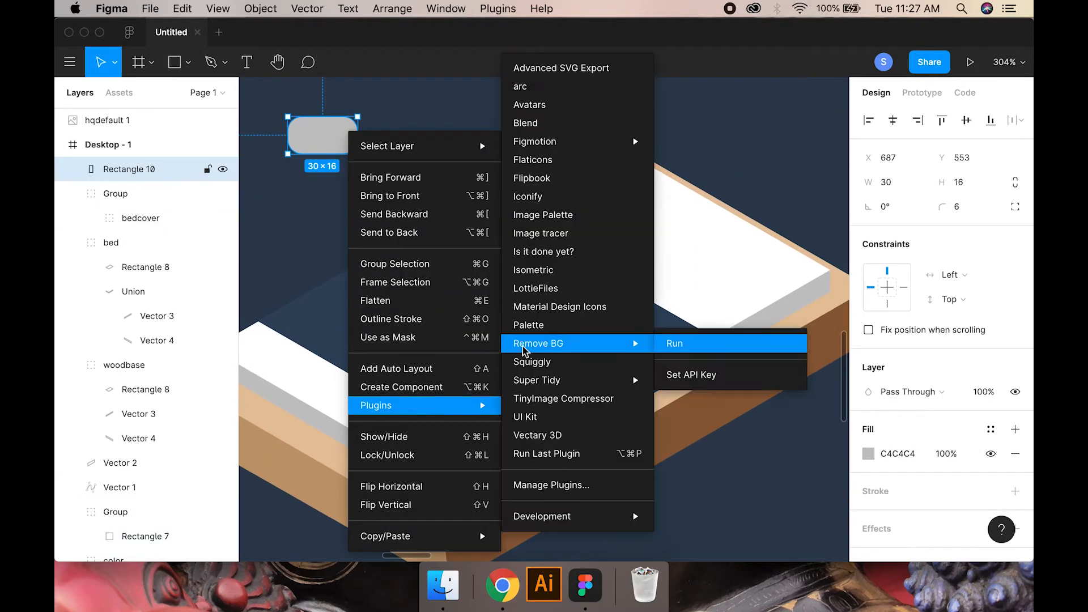
left_click(672, 342)
left_click(724, 310)
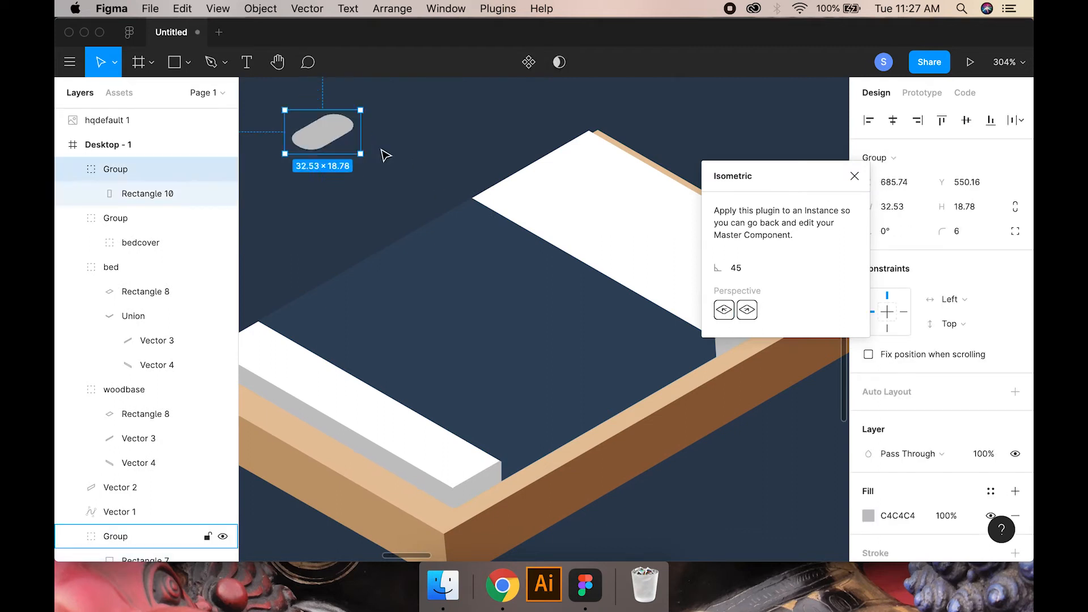
left_click_drag(343, 136, 619, 199)
left_click(855, 176)
- Duplicate the pillow so two sit side by side at the head of the mattress
scroll(618, 253, "up", 2)
left_click_drag(615, 255, 711, 307)
left_click(768, 208)
scroll(768, 208, "down", 5)
scroll(675, 274, "up", 3)
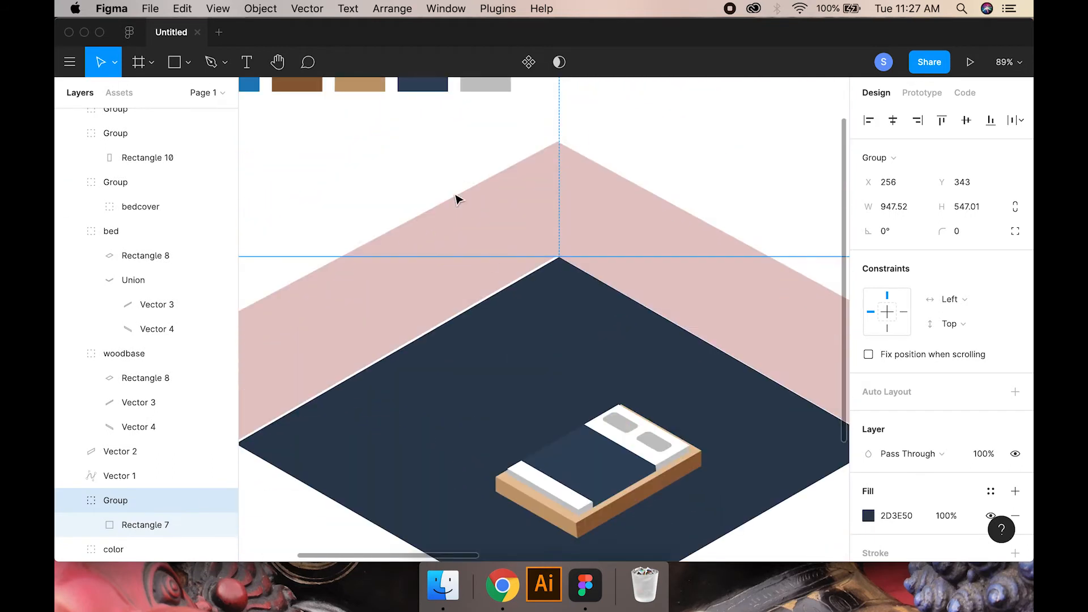
- Outline the headboard's front face along the back edge of the wooden base with the Pen tool, about 116.5 × 94.5
scroll(673, 449, "up", 10)
key("p")
left_click_drag(502, 310, 505, 284)
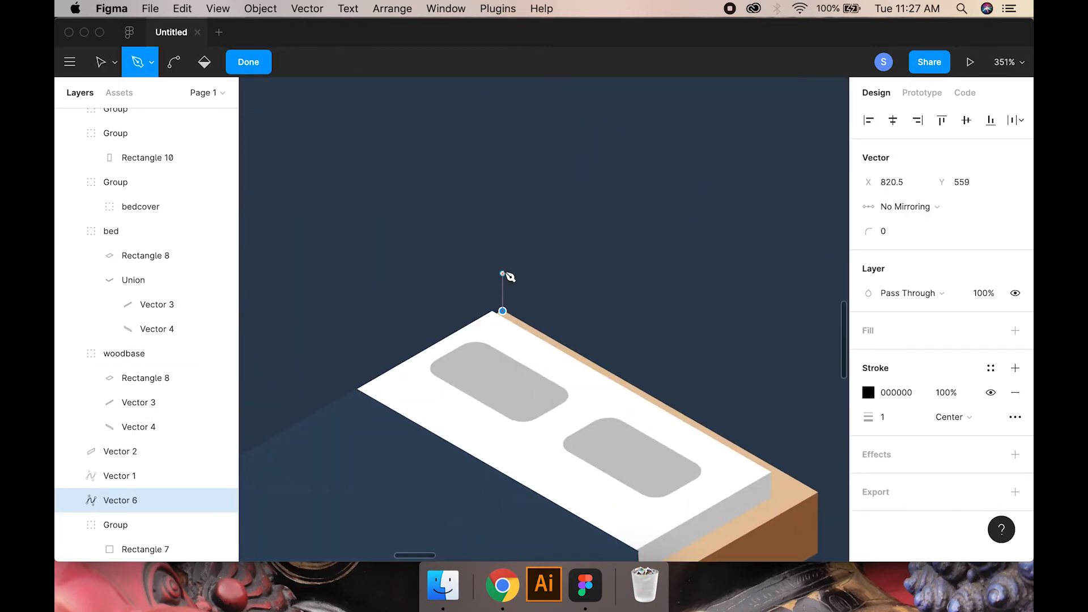
left_click_drag(643, 415, 504, 375)
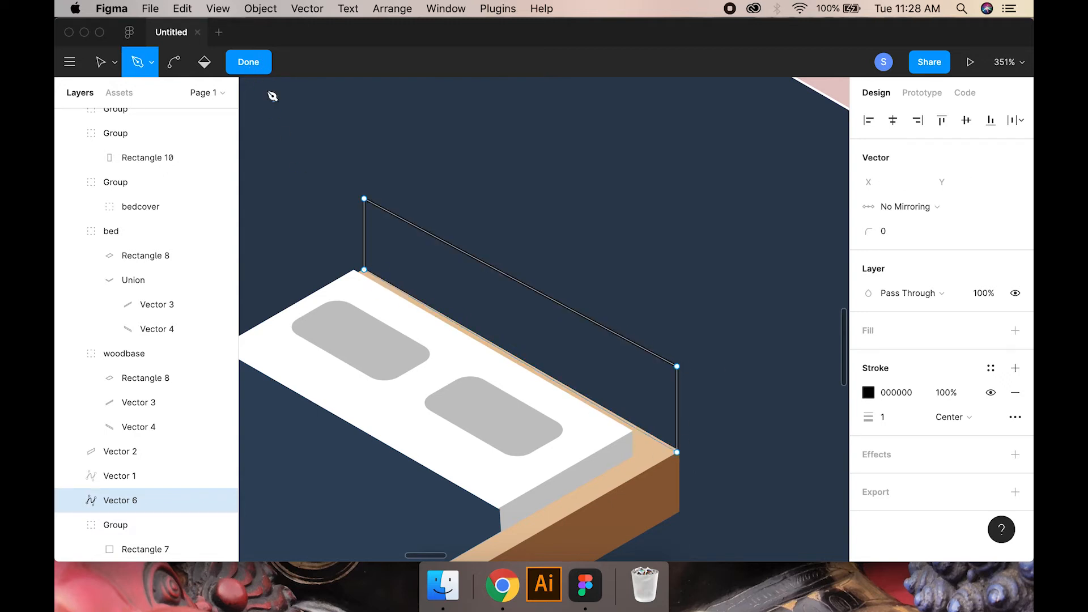
left_click(254, 65)
- Replace the headboard front's stroke with the light wood fill E4C3A0 sampled from the base's top face
left_click(1015, 425)
left_click(757, 360)
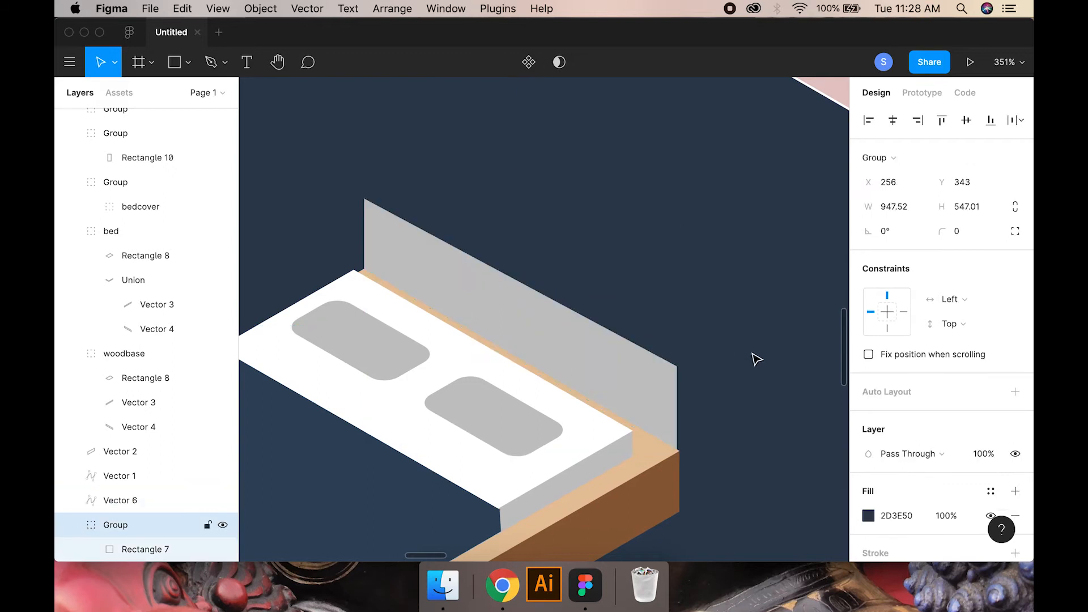
scroll(754, 358, "up", 1)
left_click(584, 377)
key("i")
left_click(657, 476)
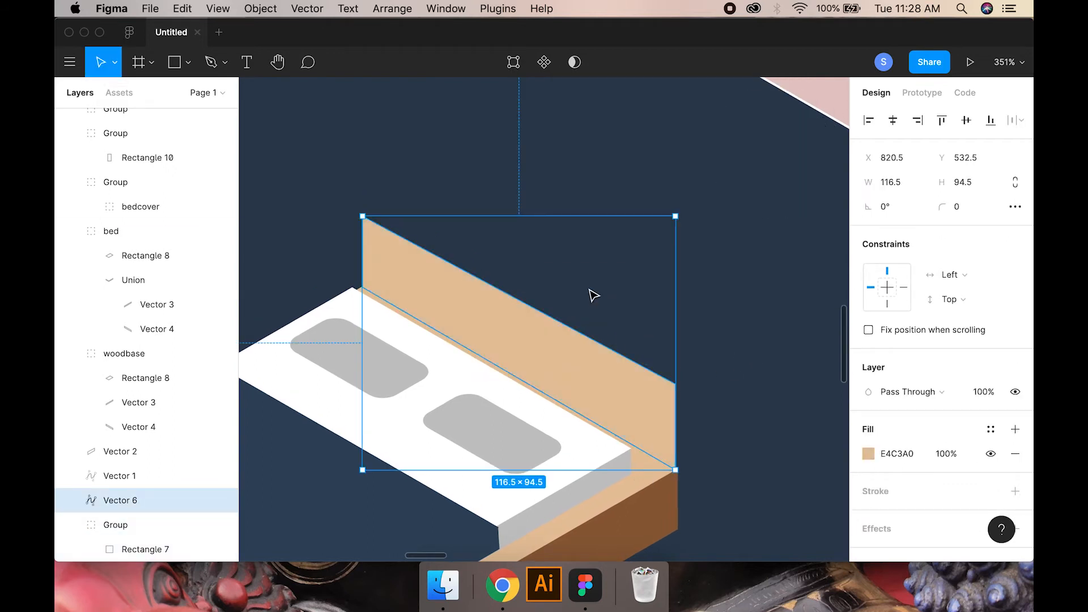
left_click(590, 294)
- Outline the headboard's top face with the Pen tool as a narrow strip along its upper edge, about 124 × 67
left_click_drag(440, 273, 465, 320)
scroll(436, 283, "up", 2)
scroll(381, 264, "up", 2)
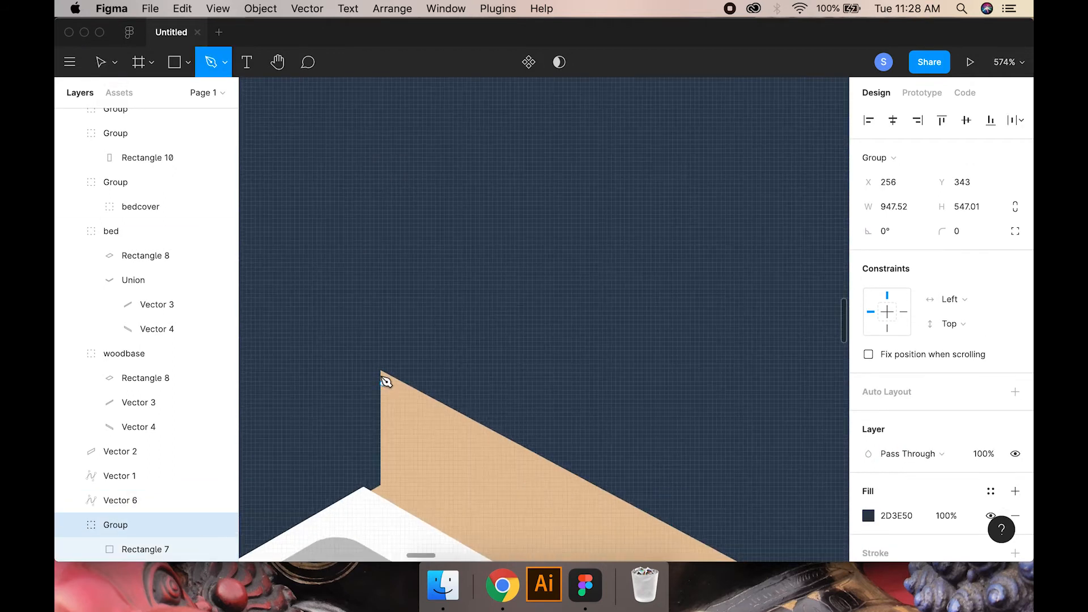
left_click(380, 370)
scroll(427, 355, "down", 2)
scroll(627, 430, "right", 2)
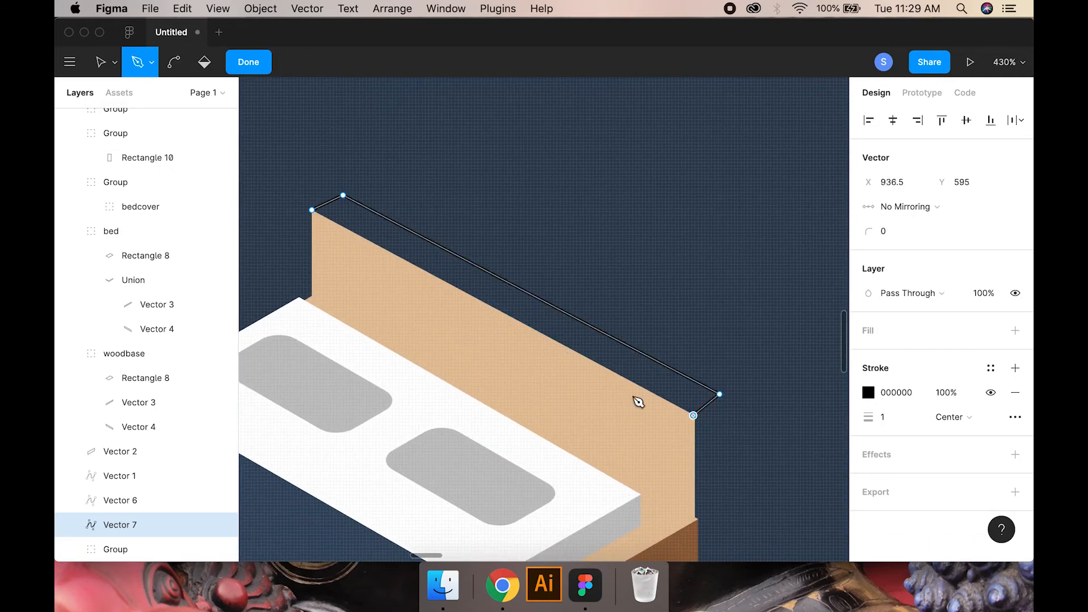
left_click(312, 210)
key("Return")
- Replace the headboard top's stroke with the tan fill C19872 sampled from the wooden base's left side
left_click(1015, 492)
left_click(1015, 429)
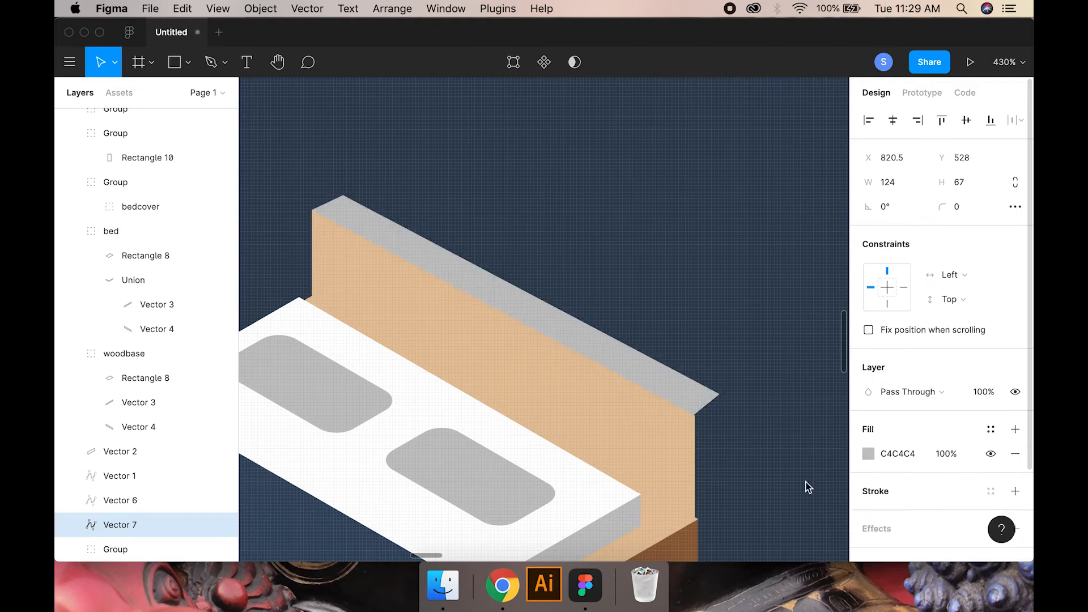
scroll(737, 397, "left", 3)
scroll(680, 340, "down", 2)
key("i")
scroll(295, 528, "down", 2)
left_click(295, 527)
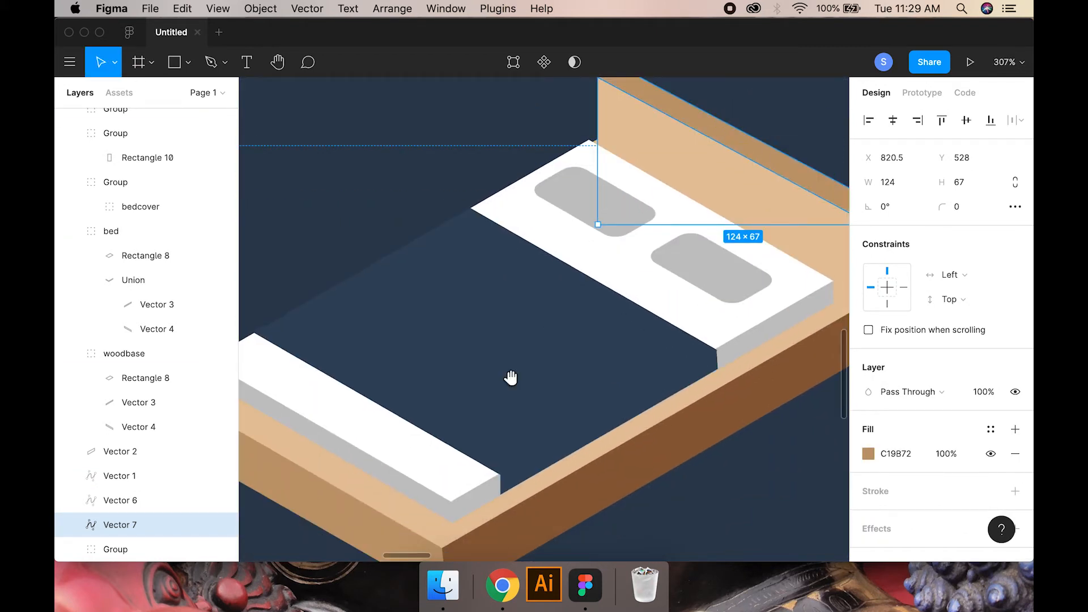
- Outline the headboard's narrow side face with the Pen tool, running from its top face down to the base's lower edge
scroll(510, 379, "up", 3)
left_click(352, 204)
scroll(650, 432, "right", 3)
scroll(651, 433, "up", 4)
key("p")
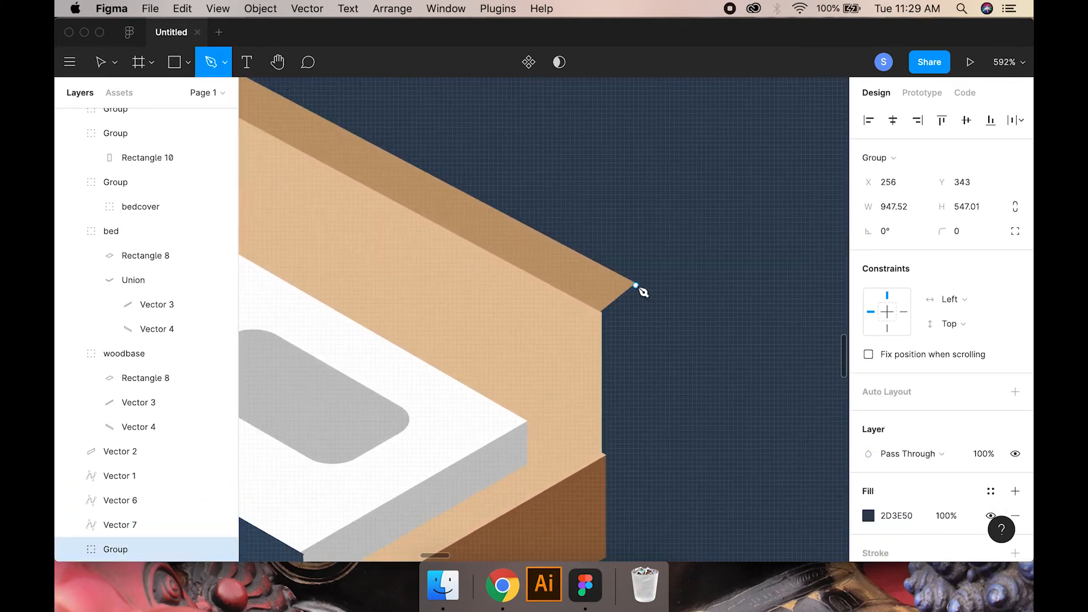
left_click(637, 287)
scroll(628, 365, "down", 3)
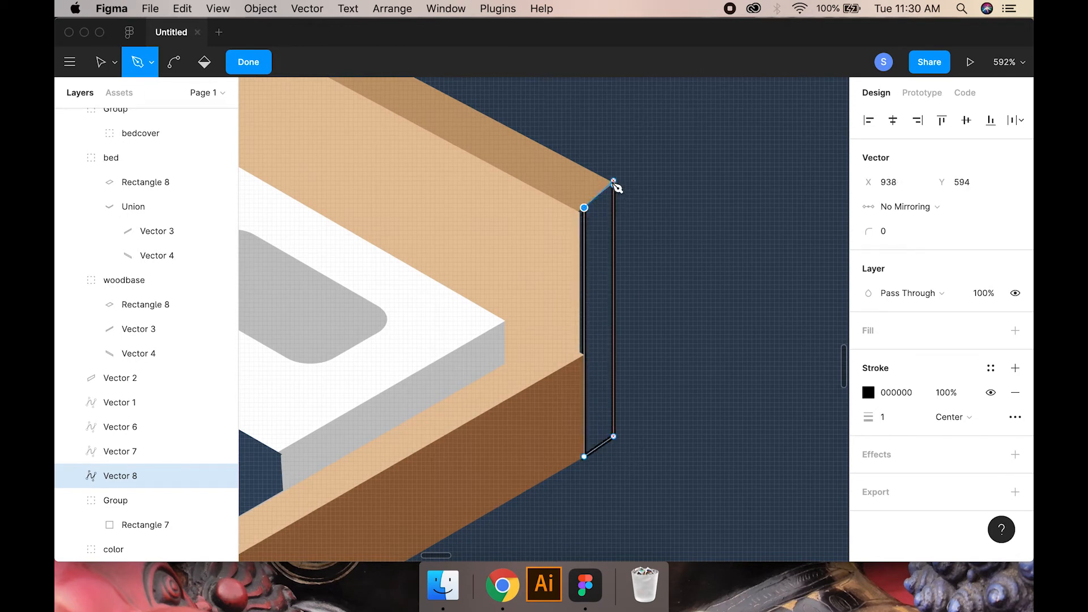
scroll(622, 226, "up", 10)
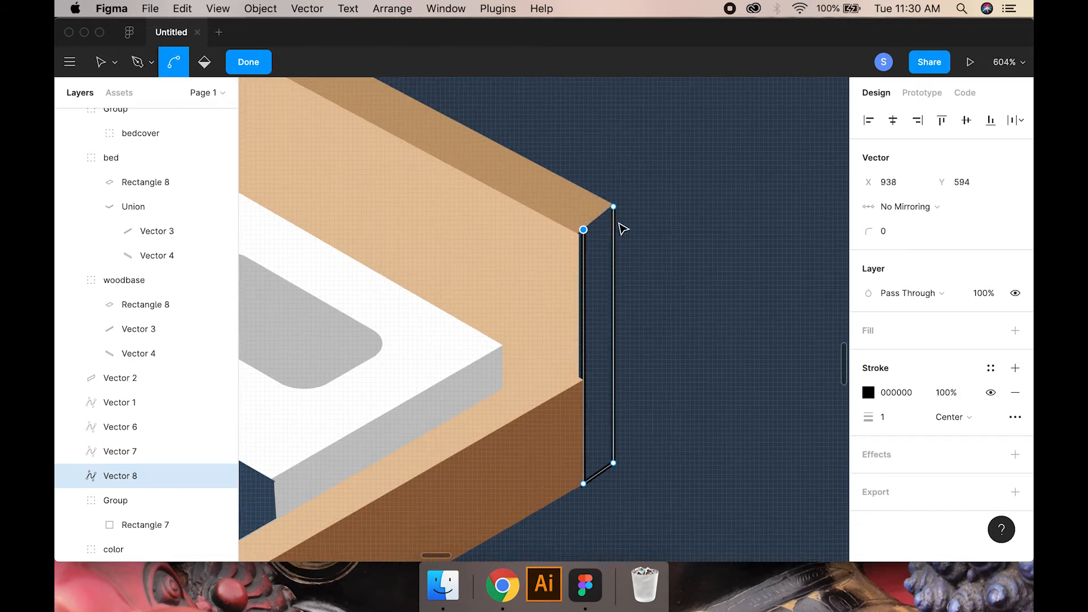
- Replace the headboard side's stroke with the dark wood fill 8E603E sampled from the wooden base's right side
left_click(1015, 392)
left_click(1015, 330)
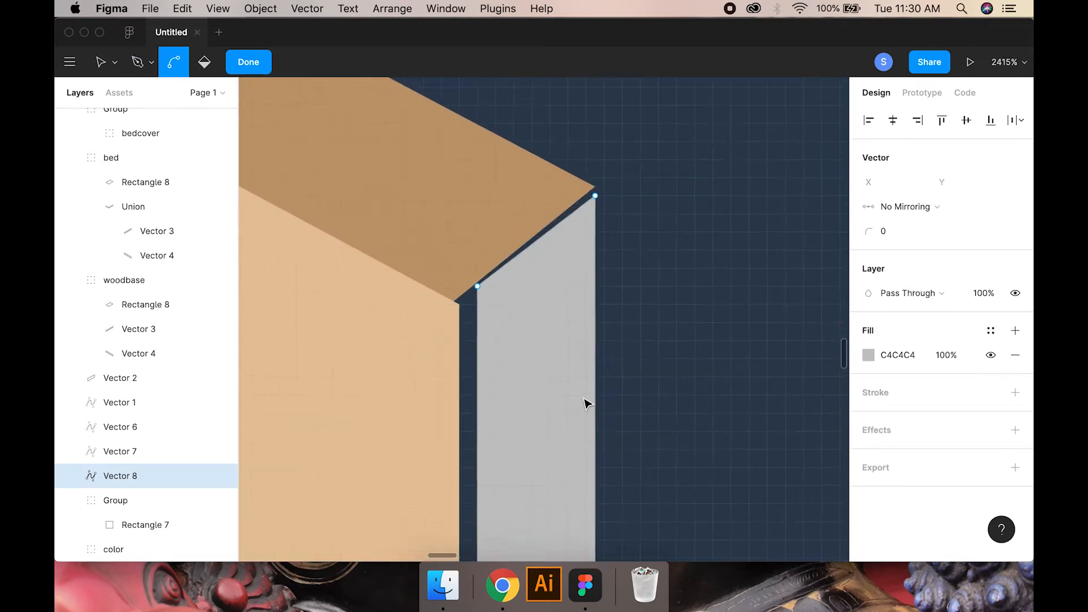
scroll(586, 401, "down", 10)
key("ctrl+alt+v")
key("v")
left_click(250, 68)
- Extend the headboard front face's outer edge until it meets the side face
left_click(536, 426)
scroll(617, 440, "up", 5)
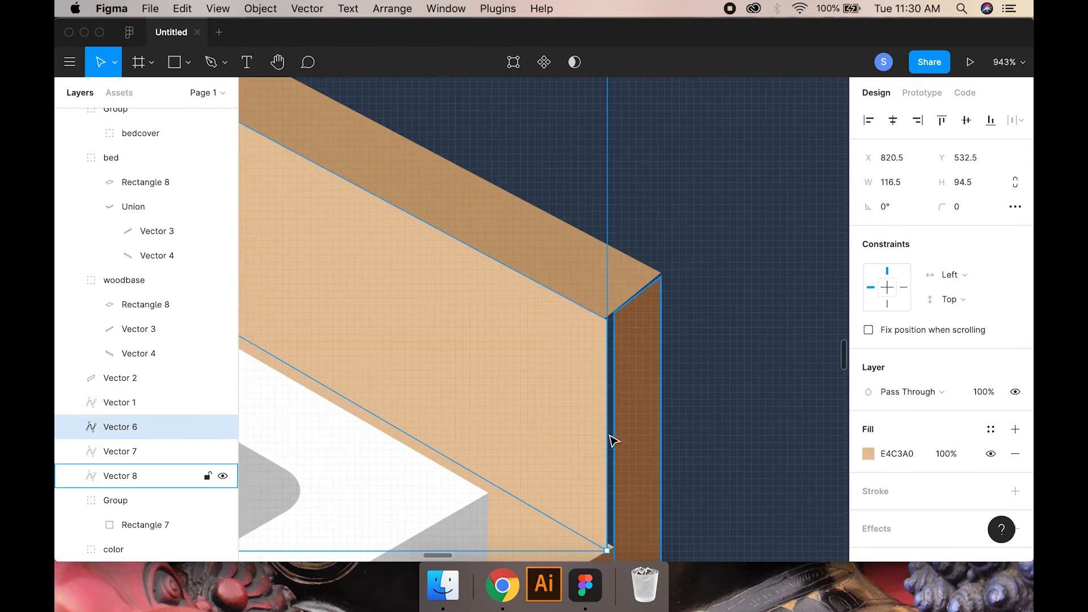
double_click(601, 440)
left_click(242, 64)
left_click(704, 406)
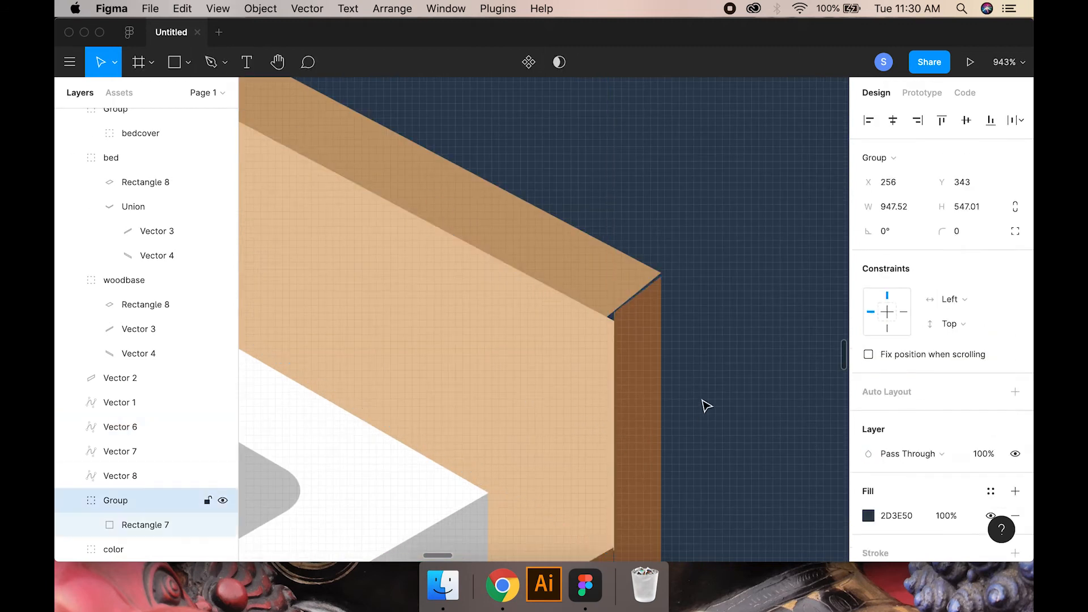
- Shift the headboard's top face to X 821 and adjust its front corners to close the gaps with the front and side faces
left_click(643, 281)
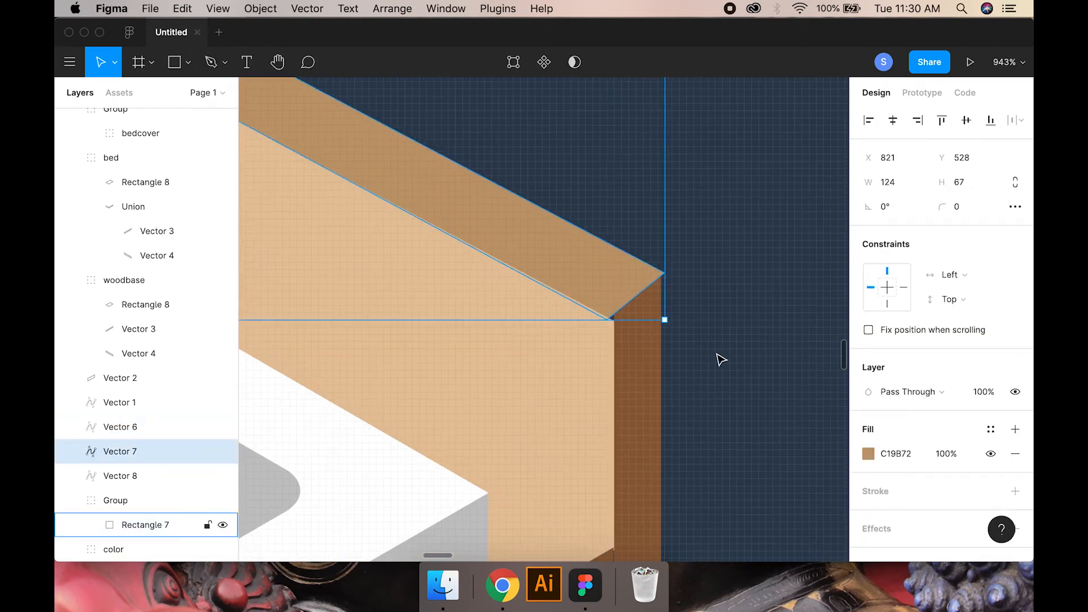
scroll(715, 363, "down", 7)
scroll(515, 318, "up", 10)
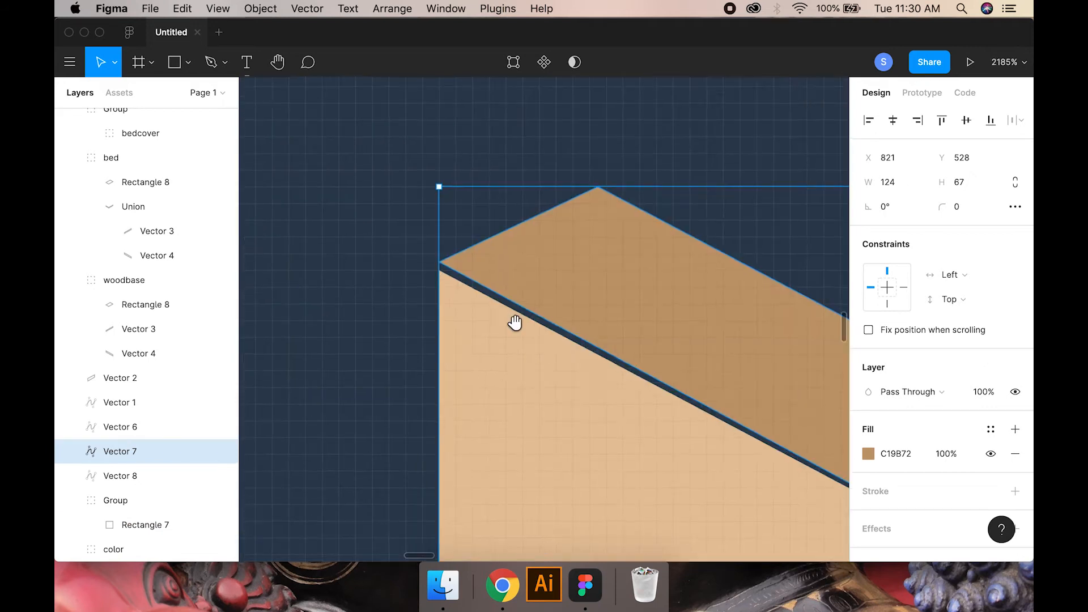
double_click(475, 290)
scroll(470, 340, "down", 5)
scroll(521, 391, "up", 7)
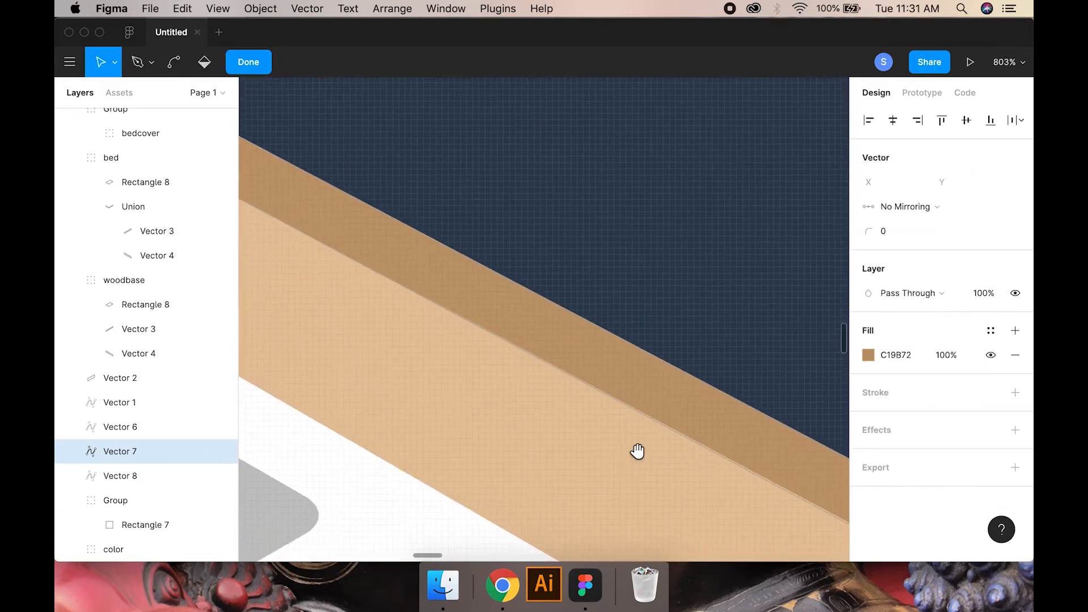
scroll(652, 419, "right", 5)
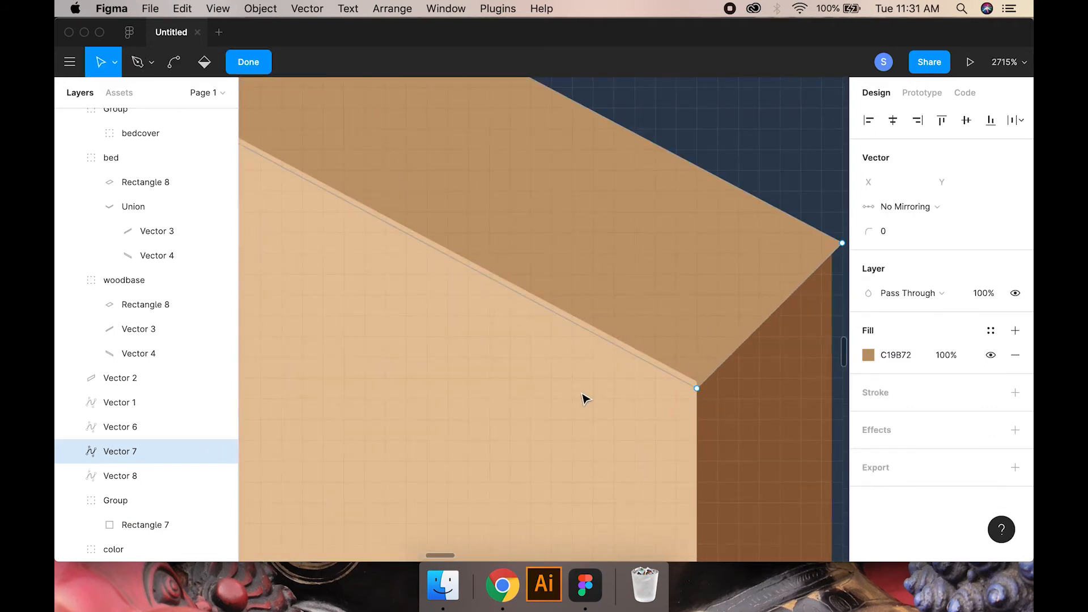
scroll(581, 402, "down", 10)
left_click(247, 65)
- Group the headboard's three faces as "beadhead" and order the front face beneath the other two
left_click(634, 402, "shift")
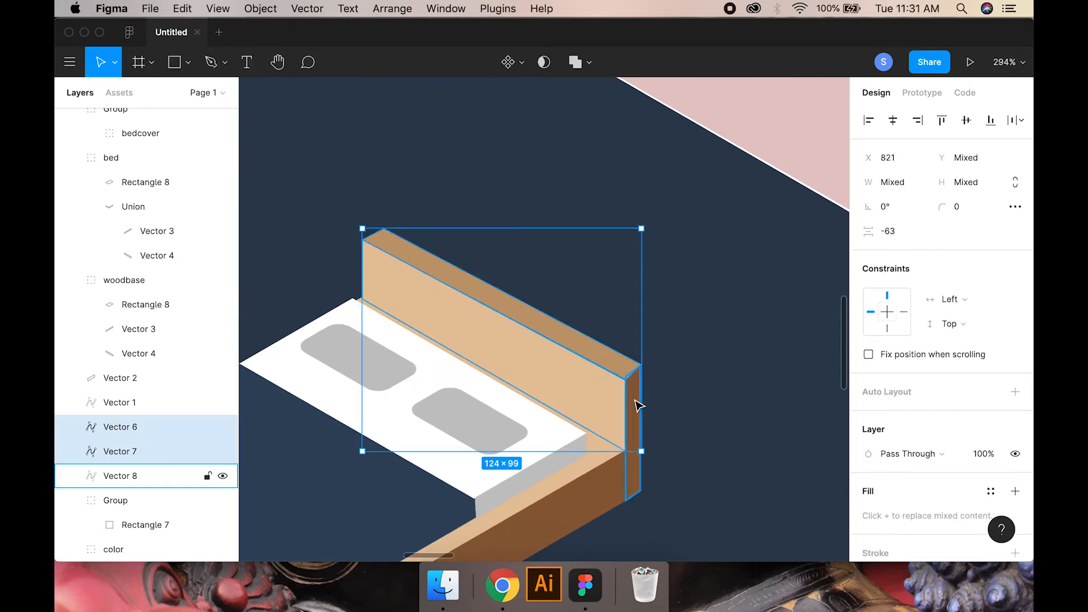
key("super+g")
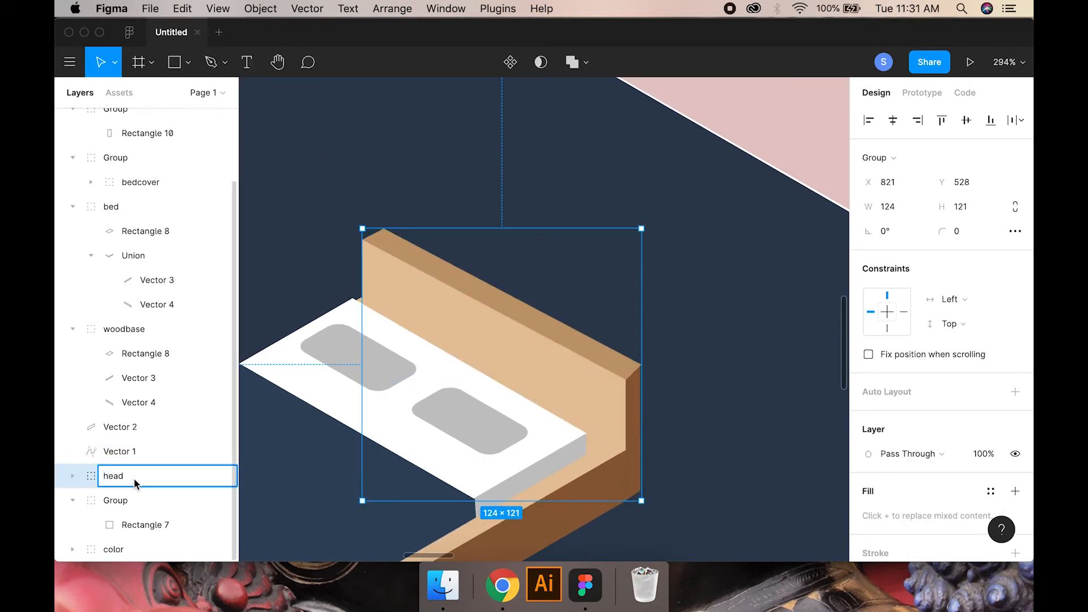
left_click(73, 475)
left_click(92, 499)
left_click(92, 502)
left_click_drag(93, 493, 92, 503)
left_click(686, 407)
- Move the headboard's side face above its top face in the beadhead group's layer order
scroll(636, 476, "up", 5)
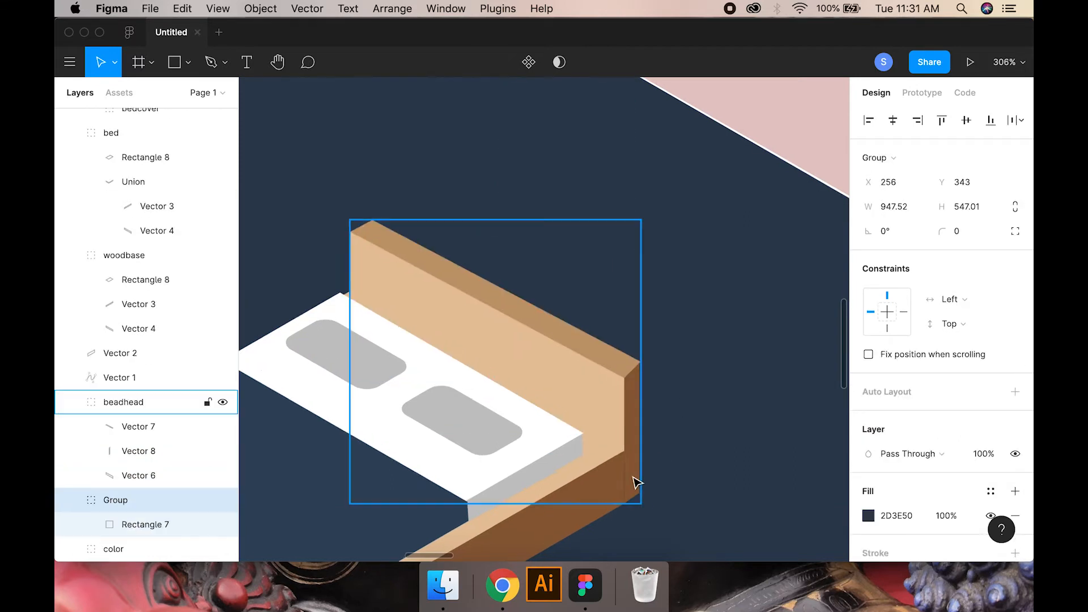
left_click(636, 476)
left_click(133, 453)
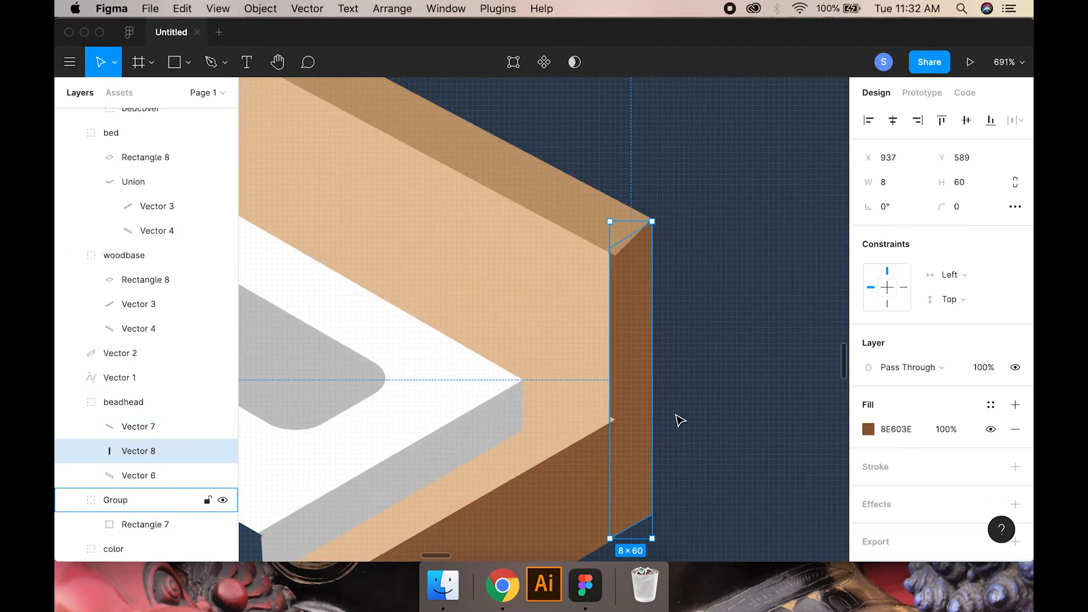
left_click(133, 428)
left_click_drag(134, 451, 142, 418)
left_click(668, 382)
- Adjust the side face's upper corners to match the edge of the top face, making the side face 8 × 60.5
scroll(644, 268, "up", 8)
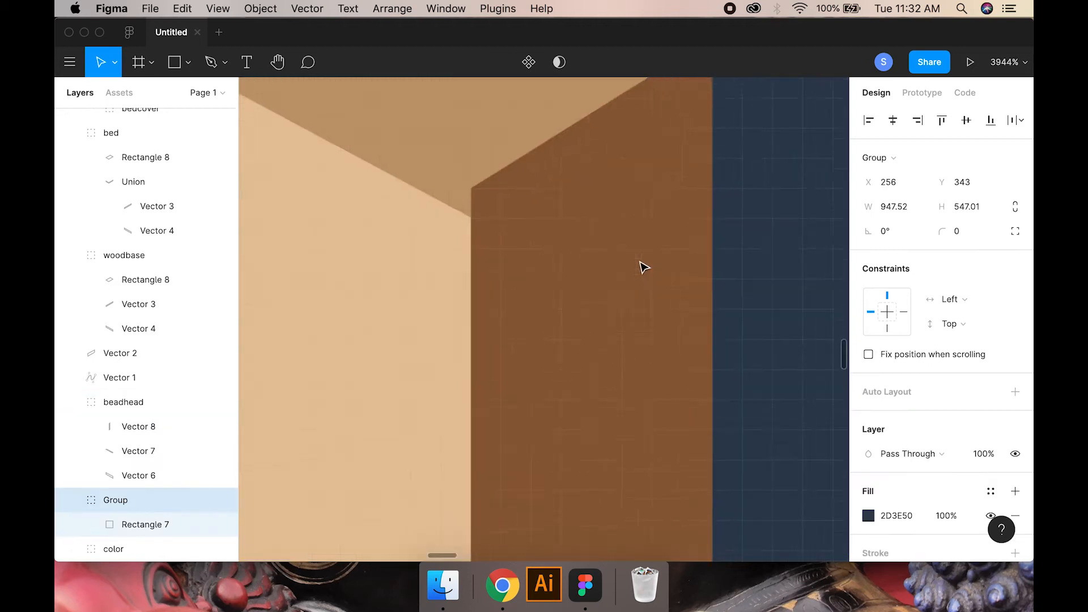
scroll(644, 267, "up", 3)
left_click(678, 240)
double_click(703, 208)
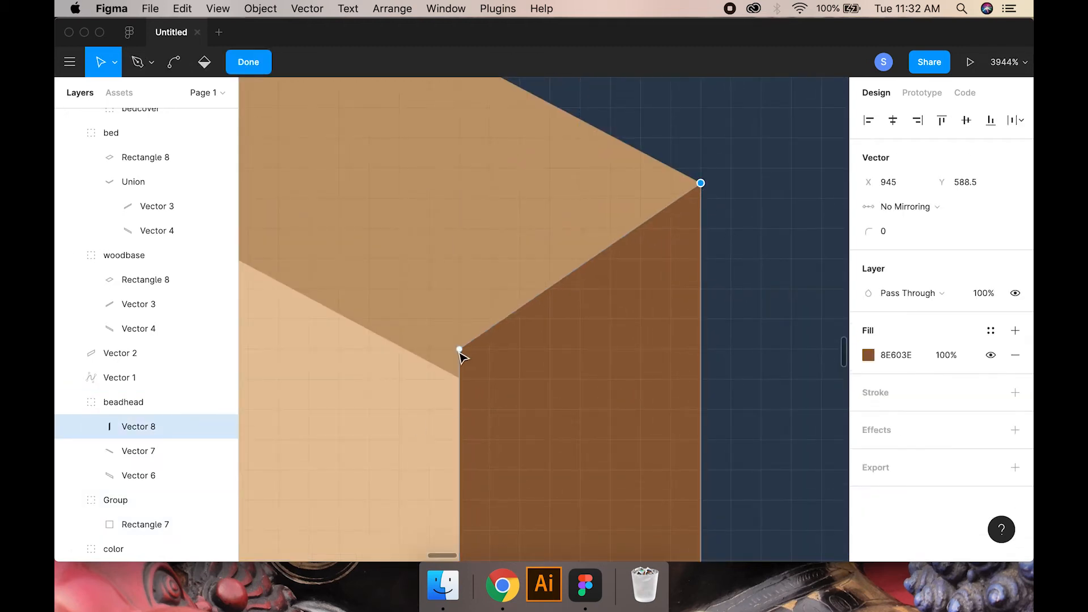
key("Escape")
scroll(408, 272, "down", 15)
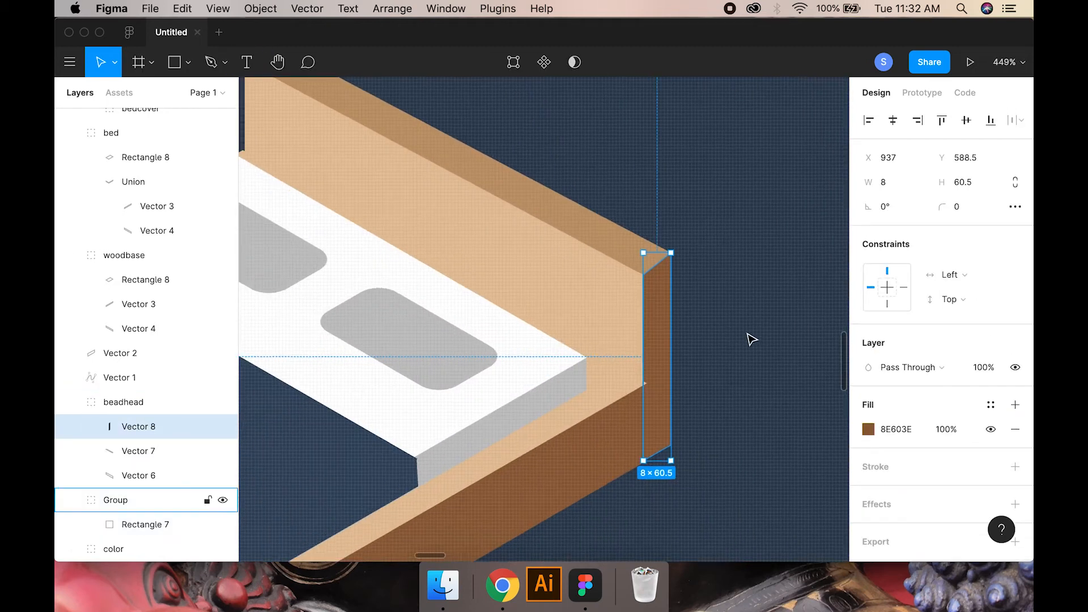
- Collapse the floor, beadhead, woodbase, bed and other expanded groups in the layer list
left_click(750, 338)
scroll(712, 386, "down", 5)
left_click(394, 214)
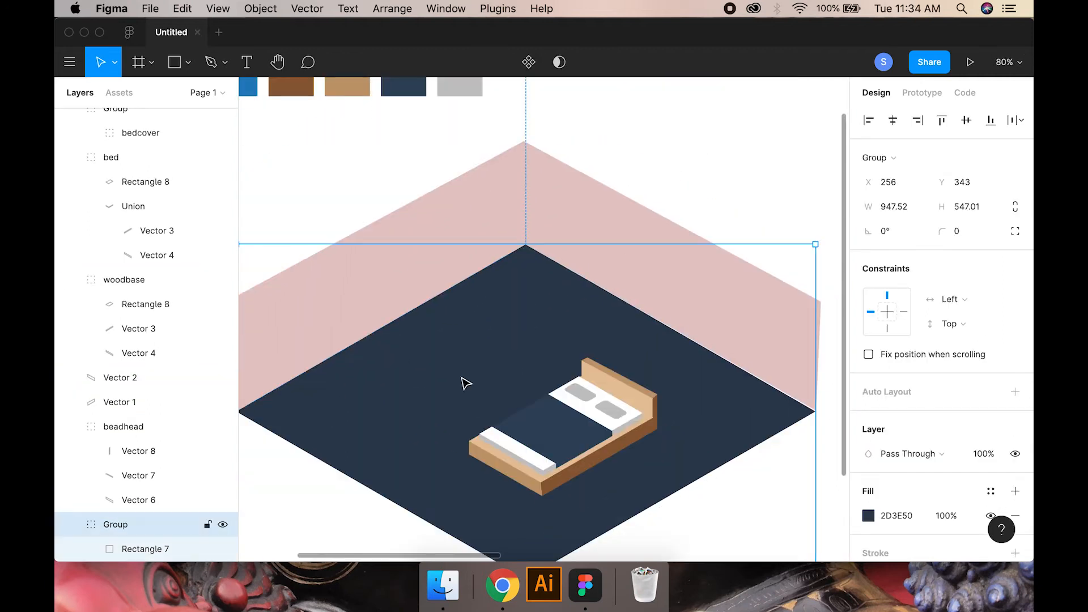
scroll(170, 510, "down", 1)
left_click(148, 527)
left_click(72, 501)
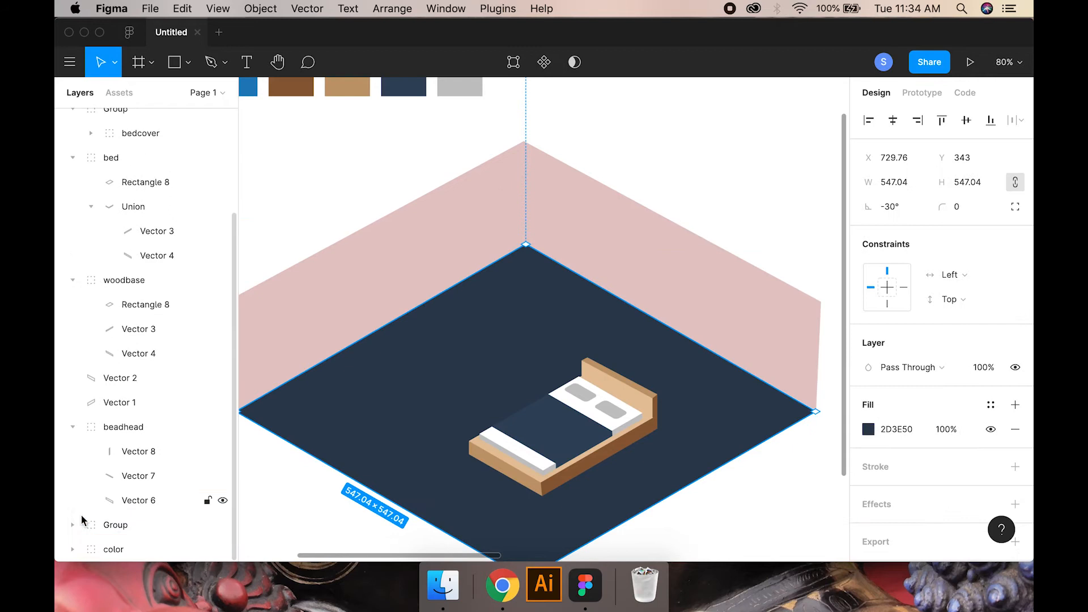
double_click(108, 526)
left_click(73, 427)
left_click(73, 231)
left_click(72, 193)
left_click(72, 218)
left_click(73, 267)
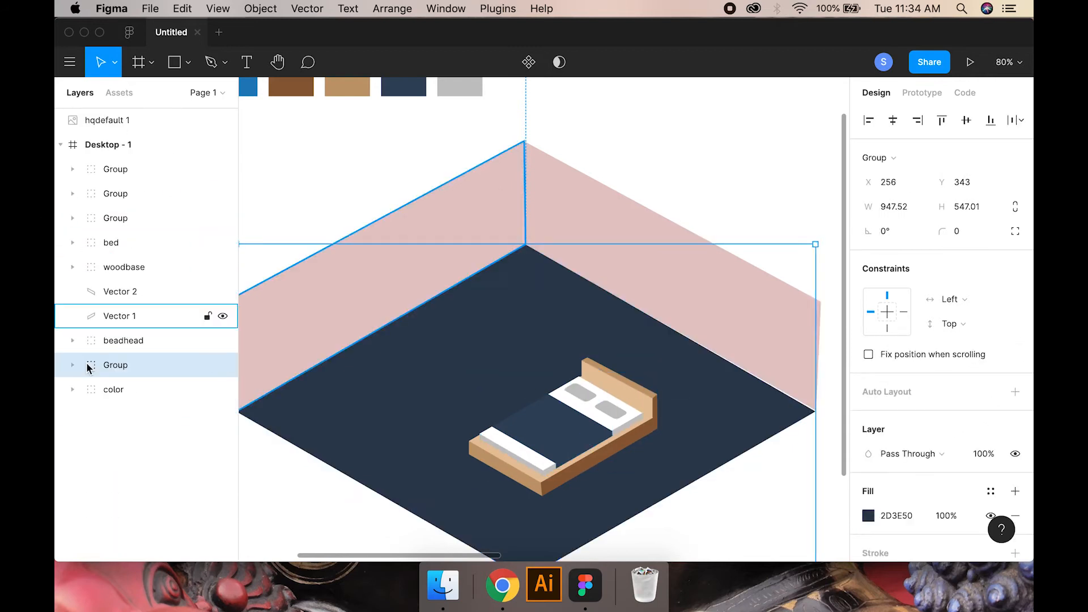
- Group the two wall shapes and name the group "wall"
left_click(103, 292)
left_click(112, 316, "shift")
key("super+g")
double_click(116, 292)
type("wall")
- Order the wall group below beadhead, and place the floor shape at the bottom of the layers with the name "floor"
left_click(121, 317)
left_click_drag(116, 293, 121, 329)
mouse_move(128, 342)
left_mouse_down()
mouse_move(136, 417)
mouse_move(137, 353)
left_mouse_up()
double_click(136, 365)
type("floor")
key("Return")
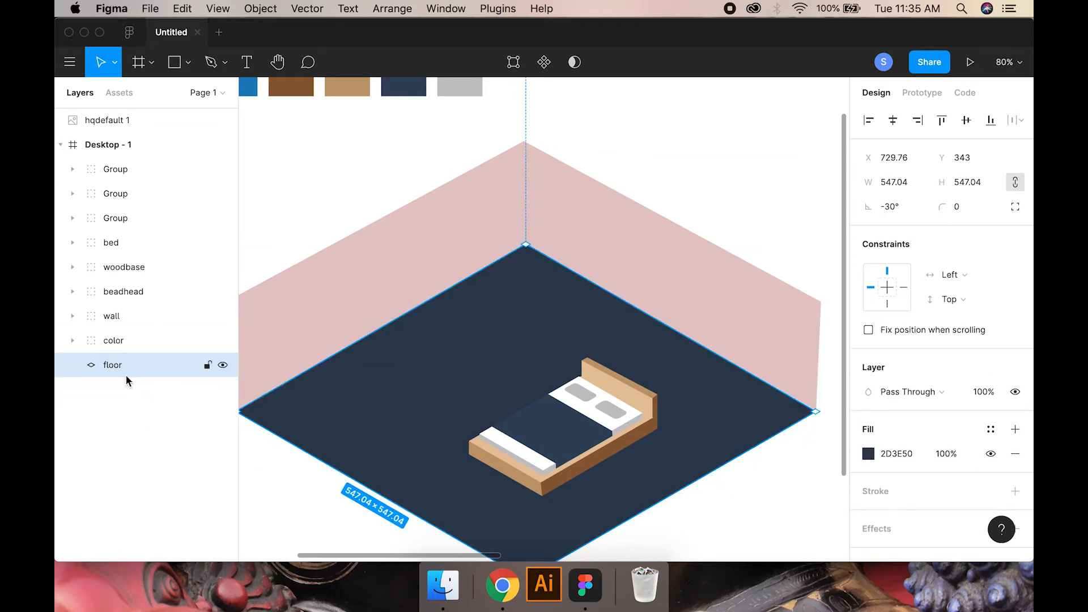
- Examine where the right wall's outline meets the floor's outer corner
left_click(624, 141)
scroll(688, 415, "right", 3)
scroll(688, 415, "up", 2)
scroll(702, 451, "up", 5)
double_click(758, 397)
left_click(468, 364)
scroll(465, 357, "down", 5)
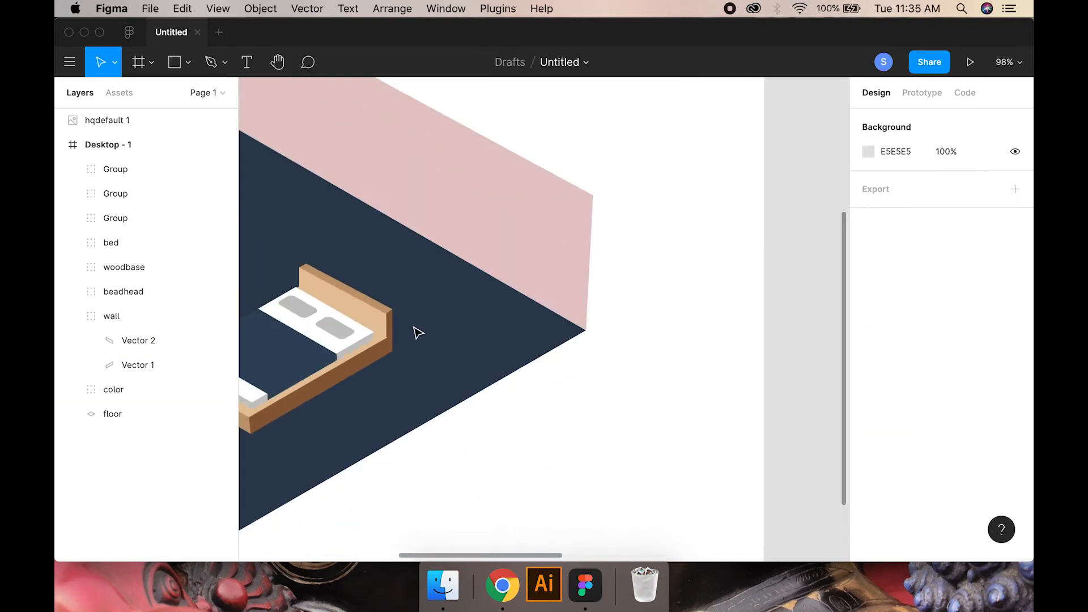
- Group the two pillows and name the group "pillo"
left_click(112, 178)
left_click(112, 193, "shift")
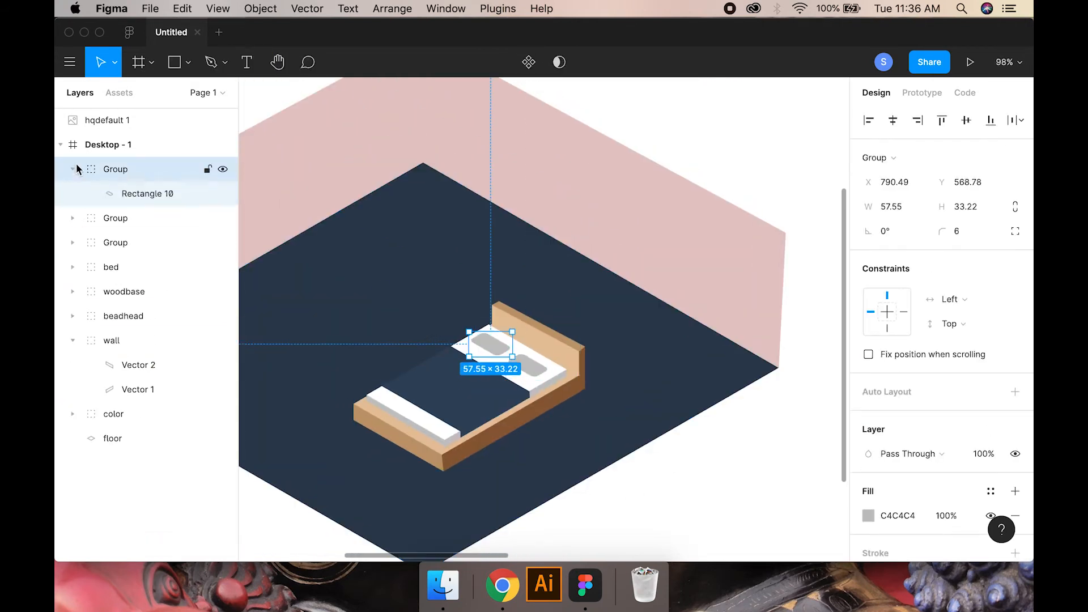
key("super+g")
double_click(120, 173)
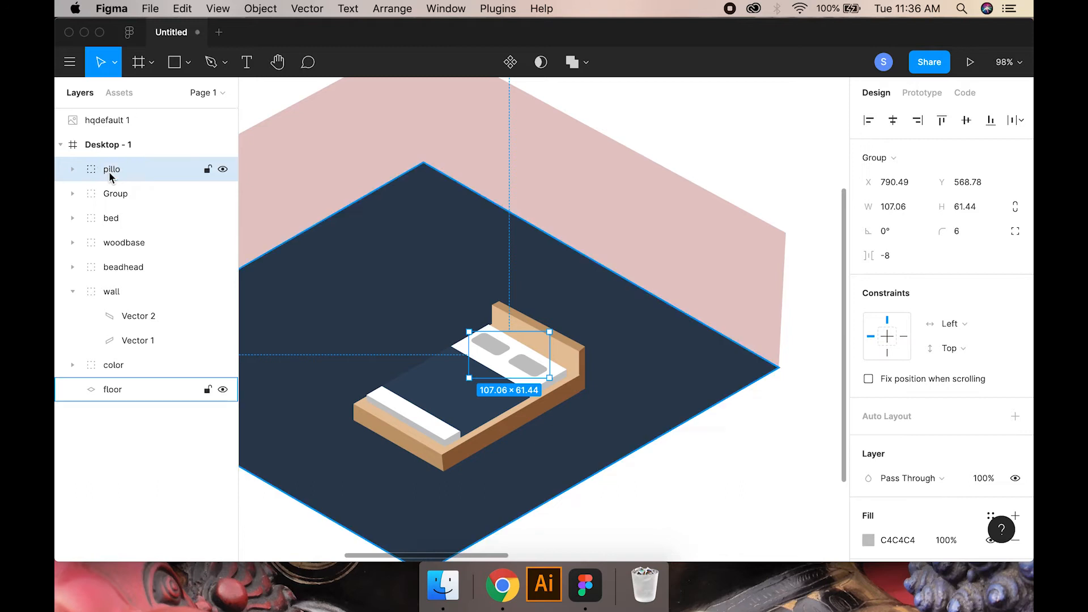
- Rename the bedcover's outer group to "cover"
left_click(112, 194)
double_click(119, 196)
type("cover")
key("Return")
- Change the floor's fill to the teal color 53A39E
left_click(121, 390)
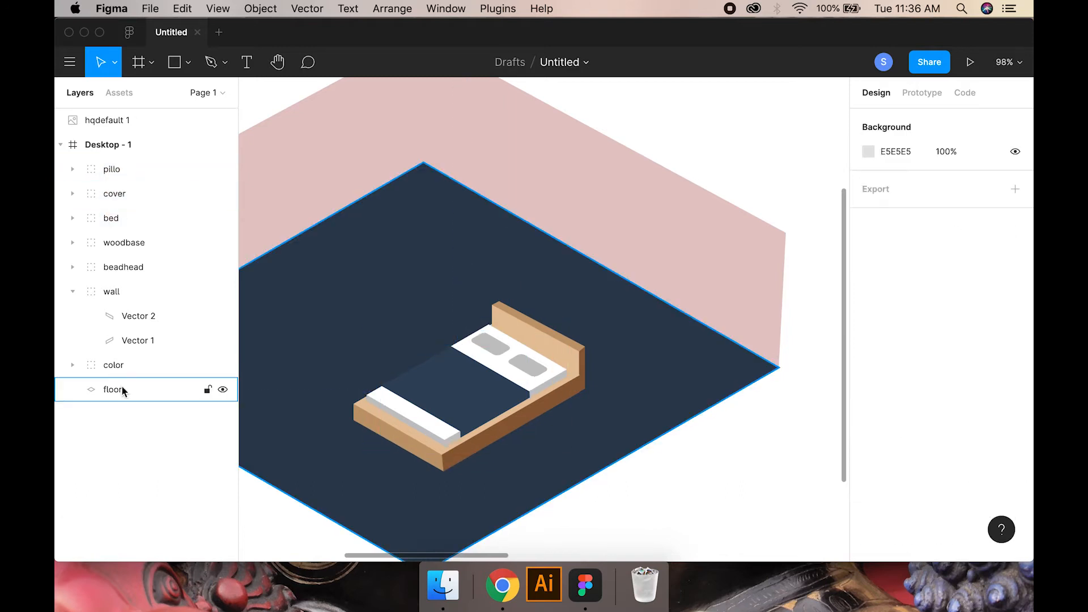
left_click(121, 389)
left_click(868, 453)
left_click_drag(786, 380, 714, 380)
left_click_drag(739, 262, 755, 245)
left_click(772, 380)
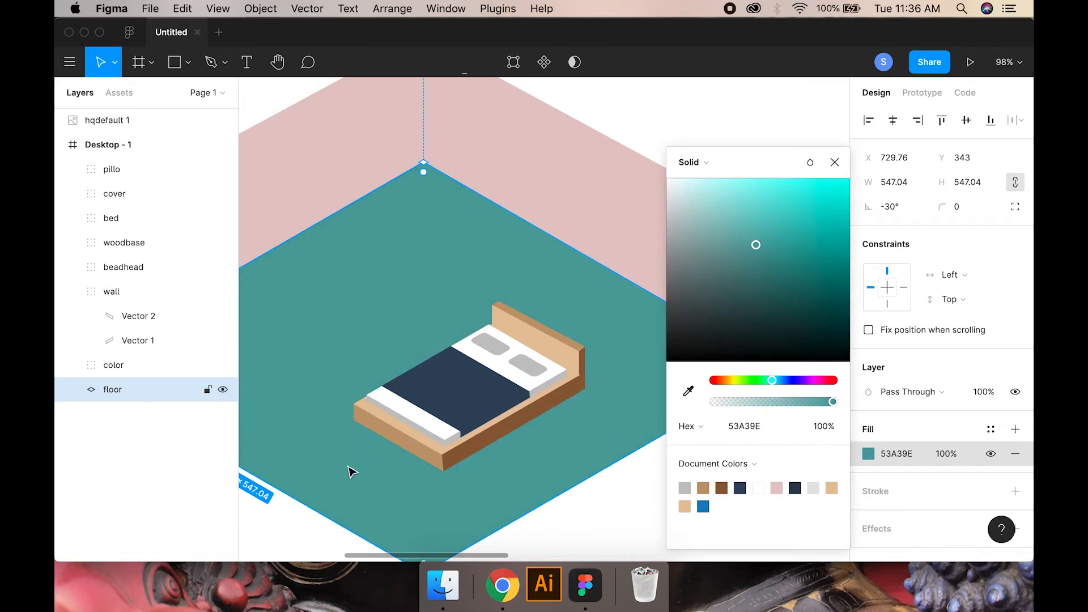
- Recolor both wall shapes with the light blue fill C8D9E3
left_click(138, 340)
left_click(139, 316, "shift")
left_click(868, 491)
left_click_drag(731, 380, 785, 380)
left_click_drag(515, 282, 679, 302)
- Draw a wide gray rectangle over the left wall as the window frame
left_click(175, 62)
left_click_drag(325, 221, 343, 248)
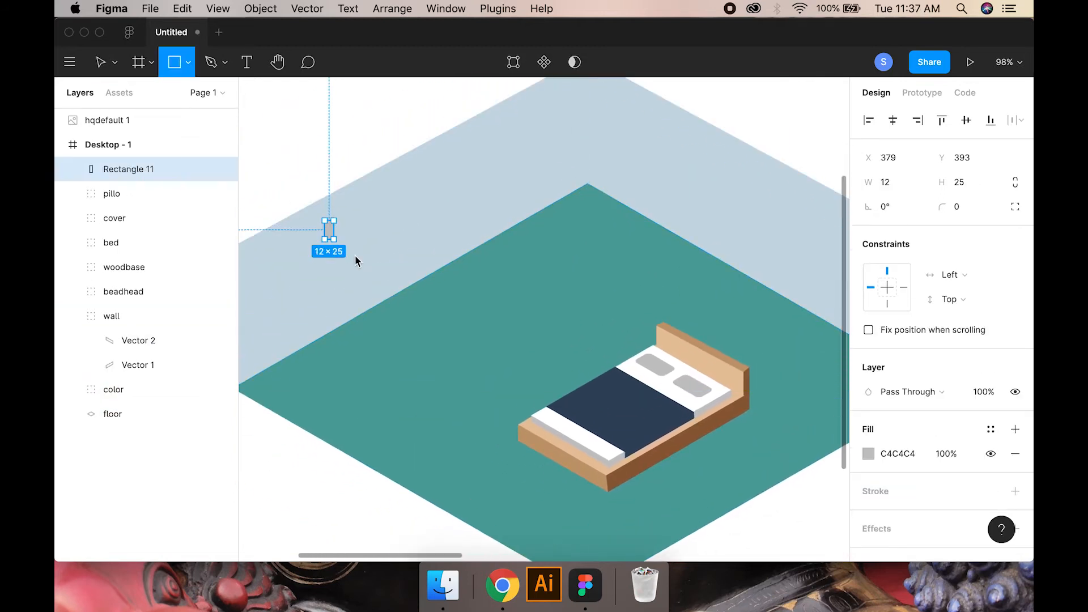
right_click(395, 267)
left_click(277, 478)
- Draw a windowpane about 55 × 80 in the frame's left half and fill it with C8D9E3 sampled from the wall
left_click(365, 277)
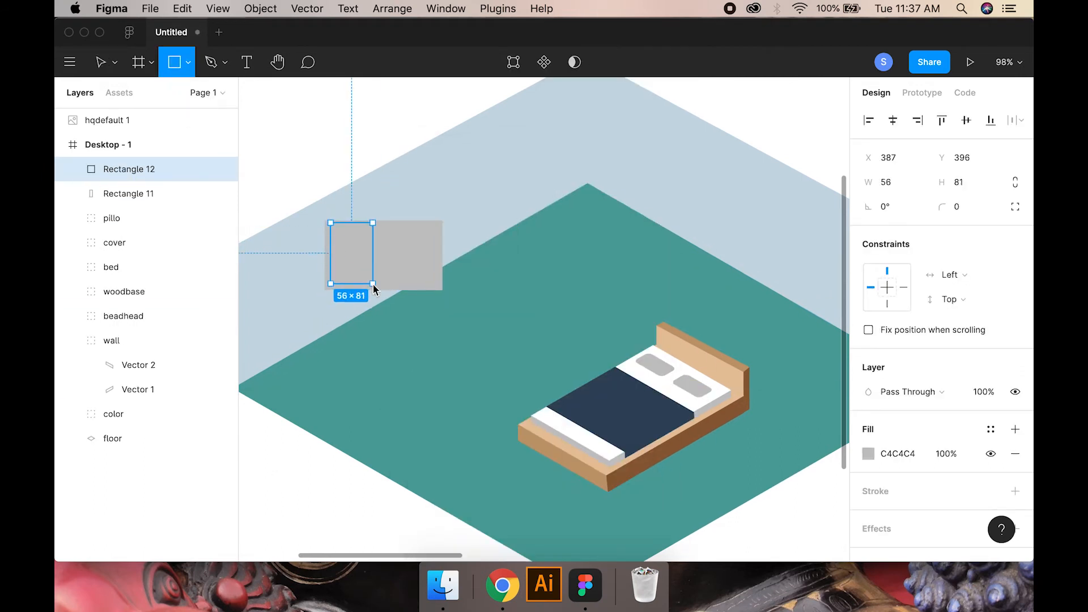
left_click_drag(374, 286, 371, 283)
scroll(348, 266, "up", 3)
key("i")
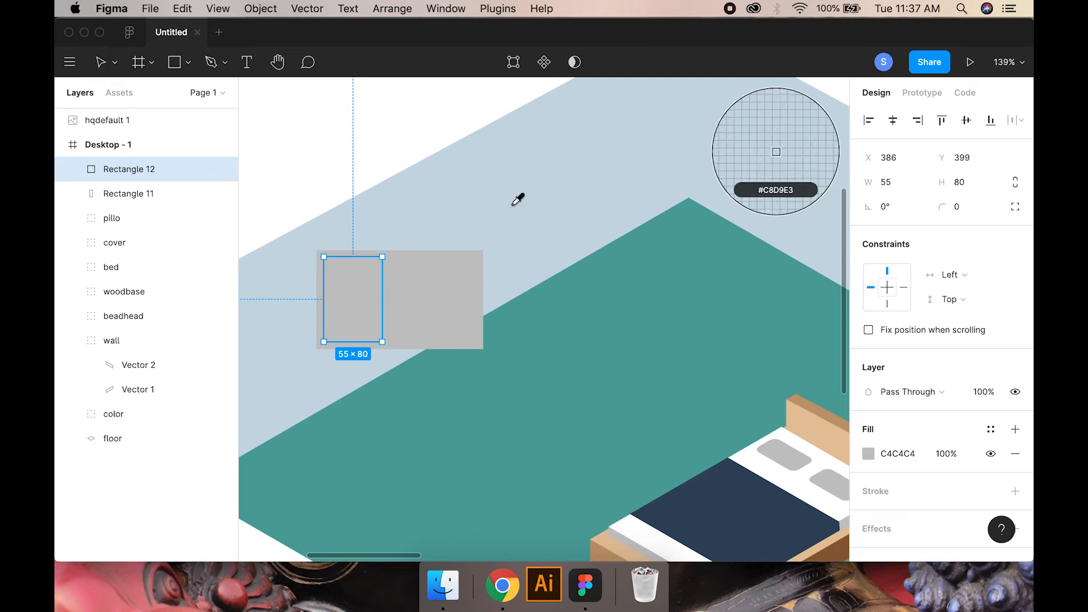
left_click(516, 197)
- Duplicate the pane into the frame's right half, widen both panes to 61 × 80 and space them evenly within the frame
left_click_drag(365, 309, 447, 303)
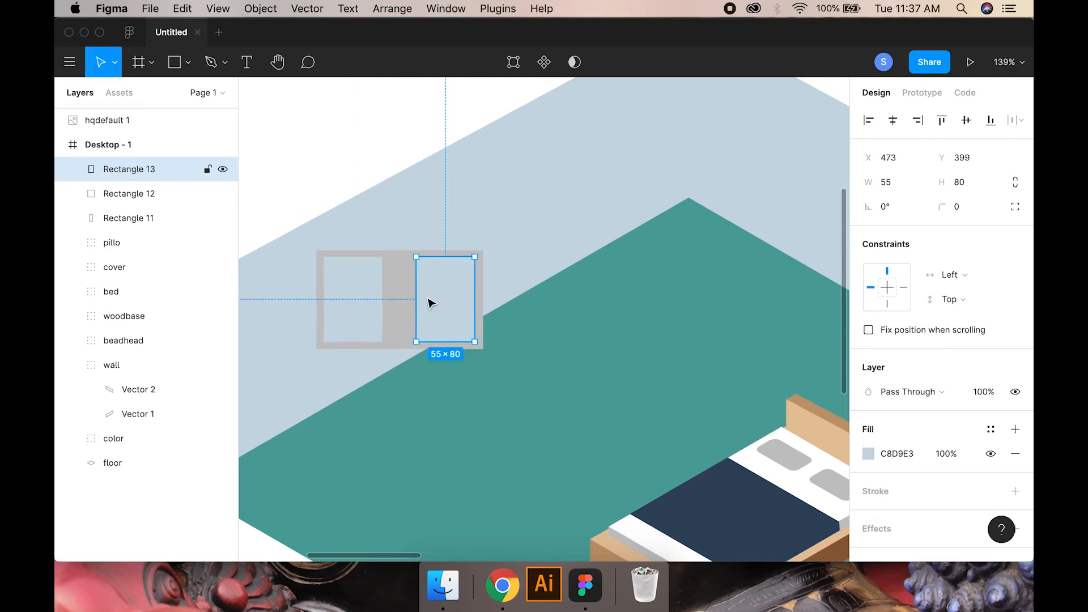
left_click(374, 302)
key("Escape")
left_click(466, 322)
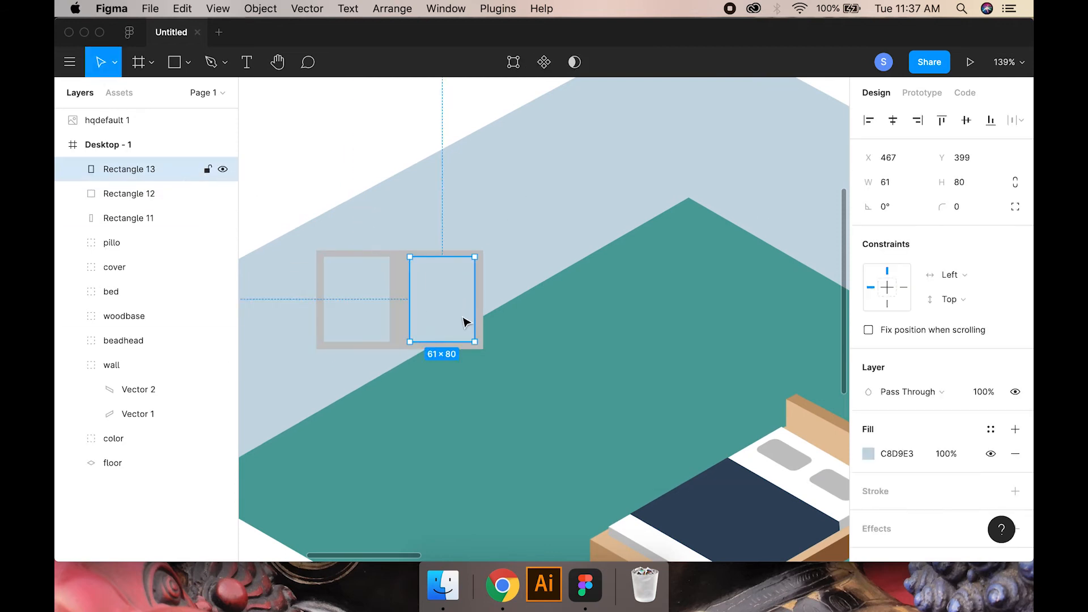
left_click(363, 311)
key("Escape")
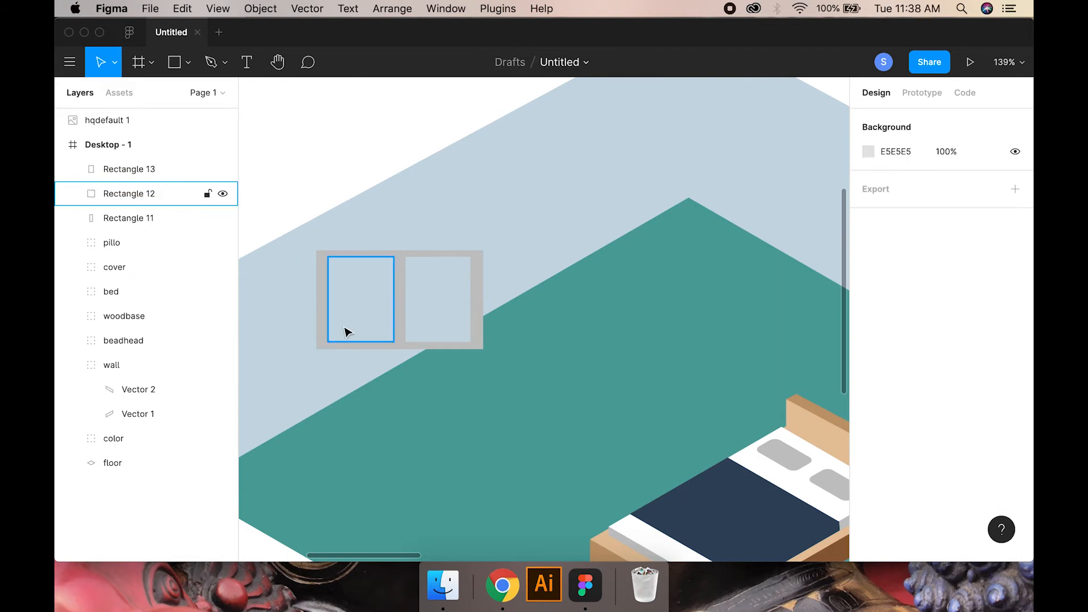
- Draw a closed lightning-shaped glass reflection about 62.5 × 62 diagonally across the window's left pane with the Pen tool
scroll(345, 331, "up", 3)
left_click(411, 245)
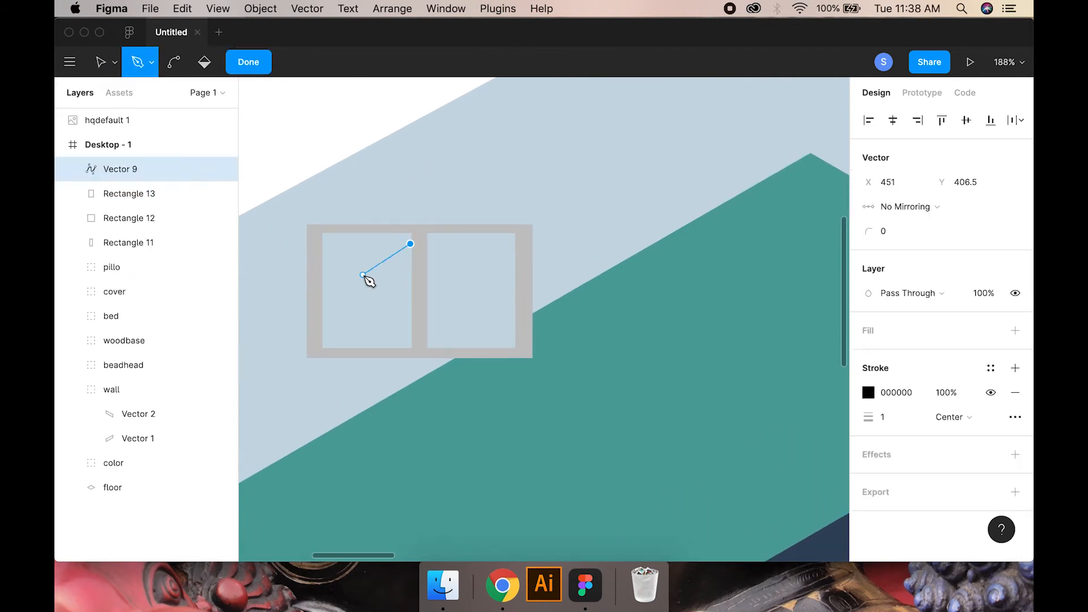
scroll(320, 331, "up", 5)
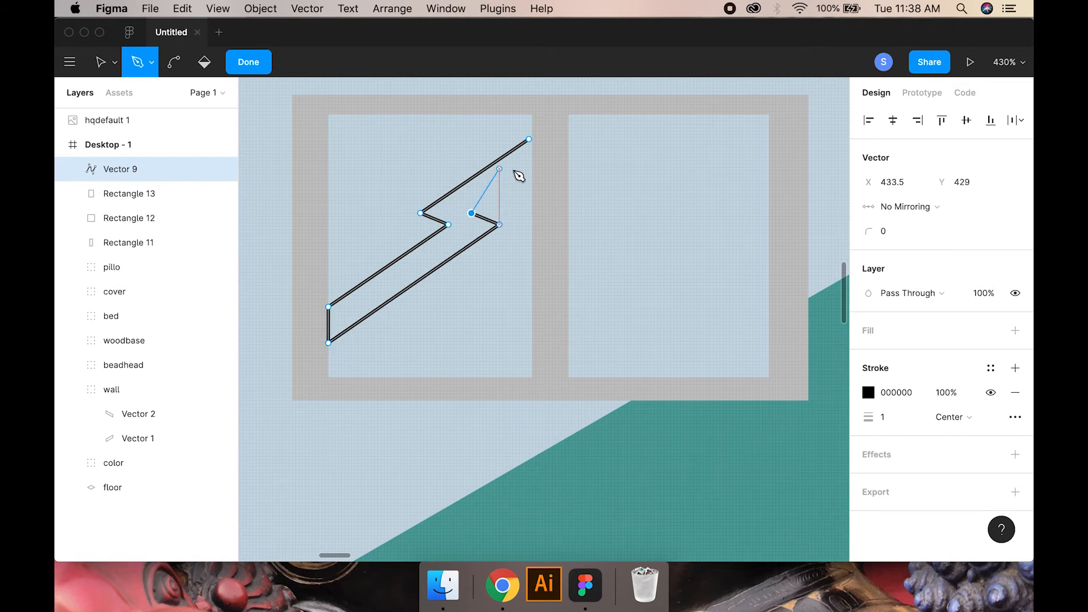
left_click(534, 178)
scroll(536, 165, "up", 5)
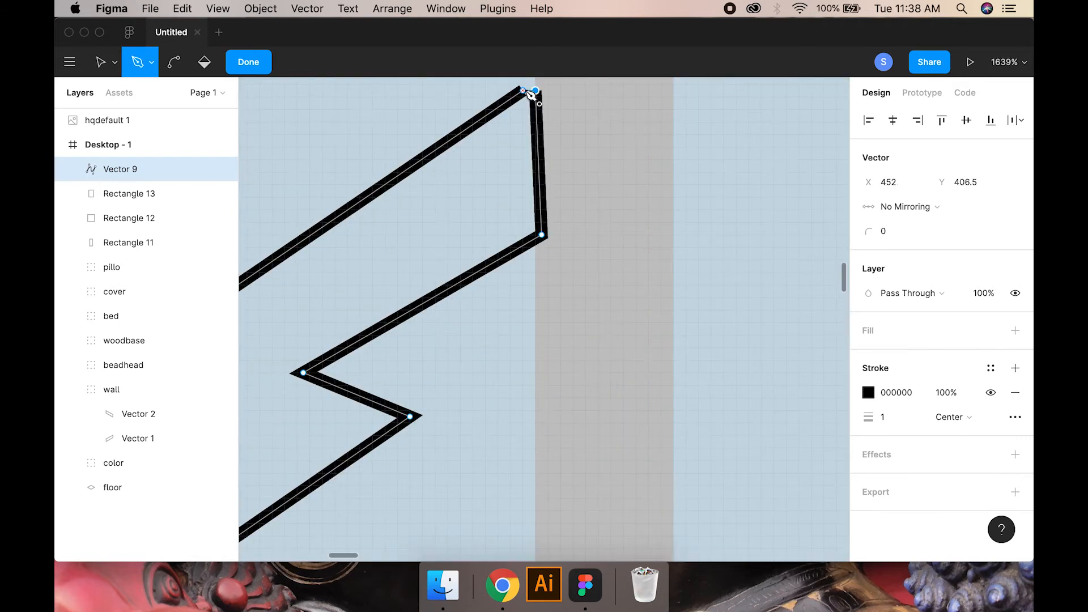
left_click(270, 69)
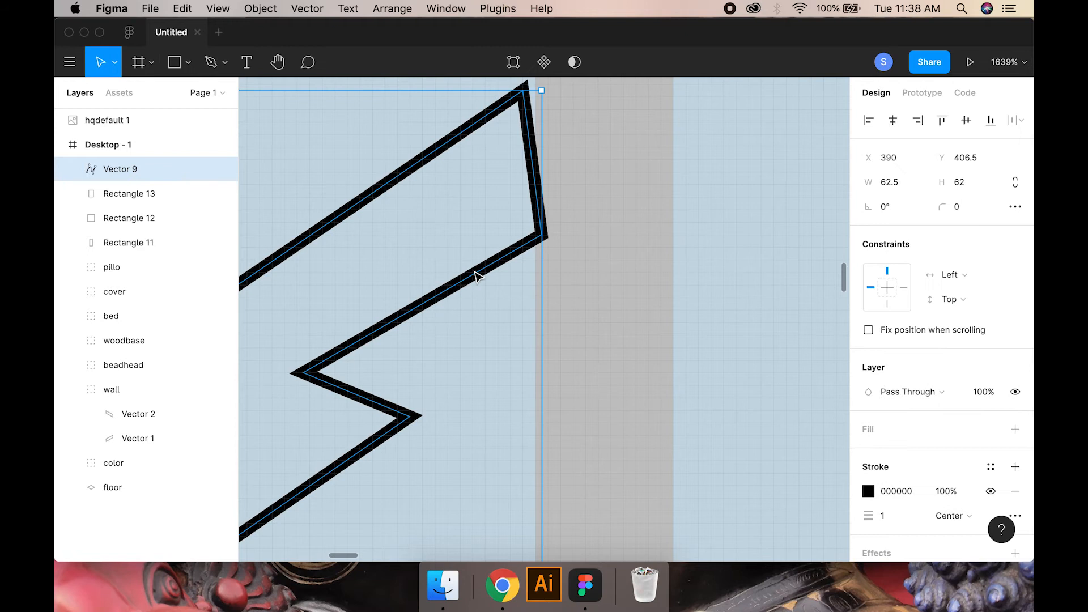
- Give the lightning-shaped reflection a light green fill, C9EEC3, and remove its stroke
left_click(1015, 429)
left_click(1015, 516)
left_click(869, 453)
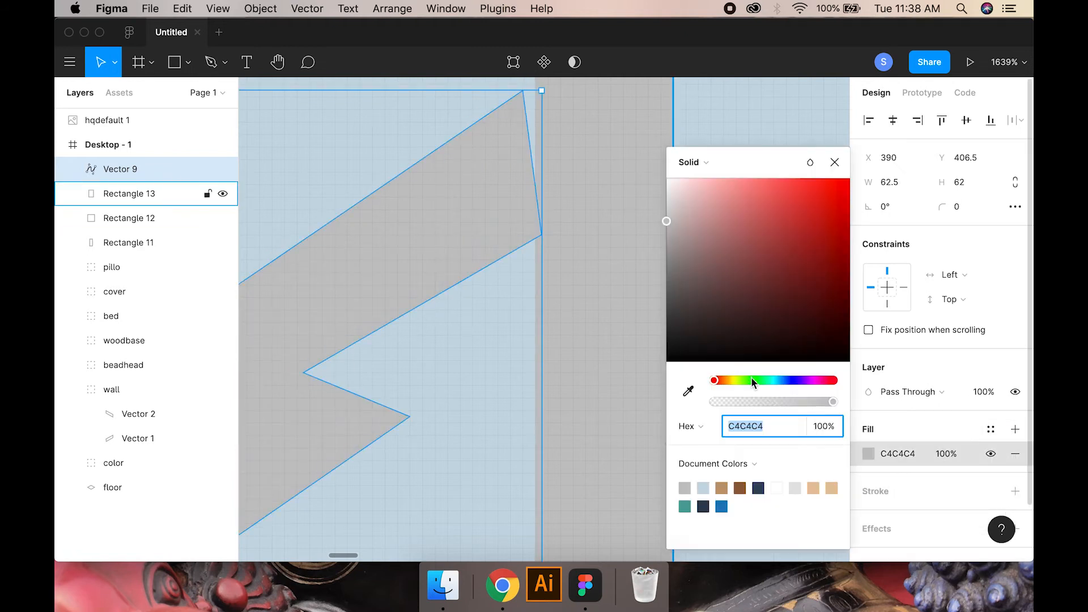
left_click(750, 379)
left_click(700, 190)
left_click(740, 114)
- Adjust the reflection's two upper-right corner points so they line up with the left pane's inner edge
scroll(509, 210, "up", 1)
left_click_drag(510, 224, 518, 356)
left_click(518, 355)
double_click(521, 359)
left_click(549, 378)
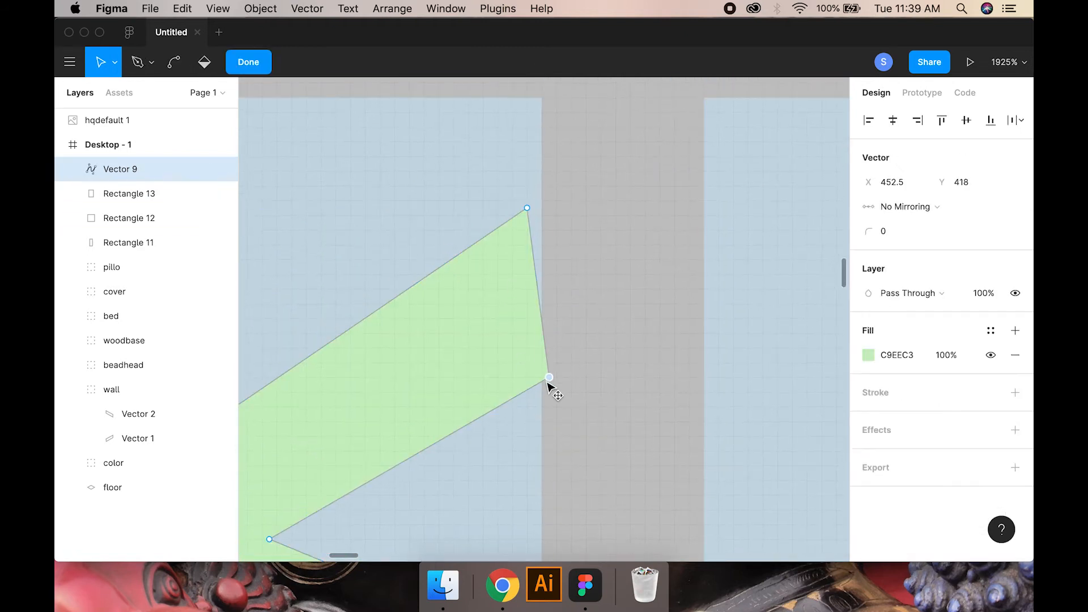
left_click(245, 62)
scroll(376, 185, "down", 5)
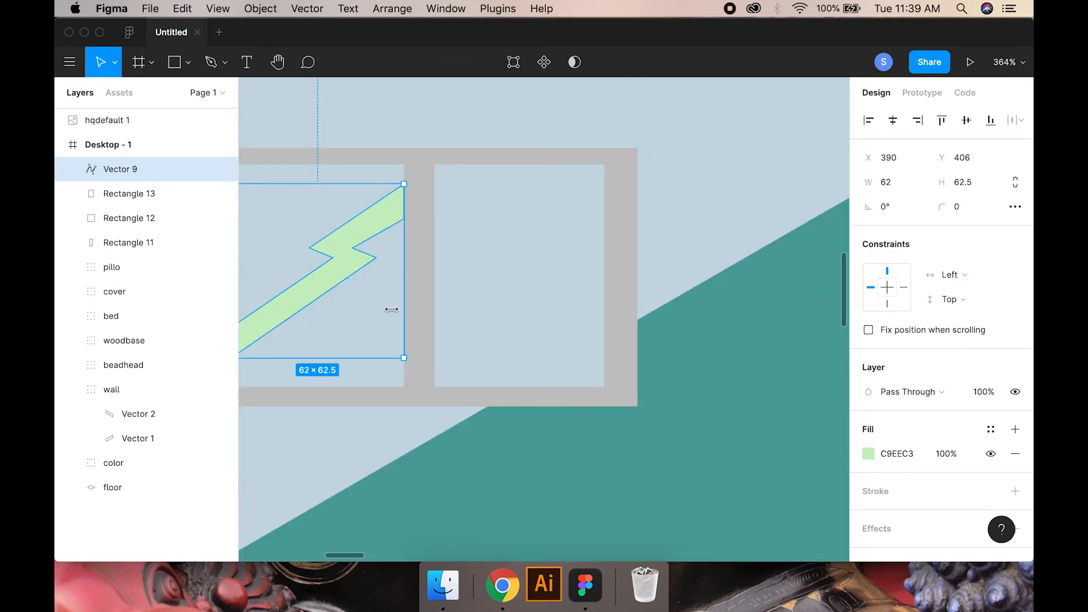
- Recolor the reflection with the light blue fill B2D1E2
left_click_drag(413, 316, 487, 334)
left_click(868, 453)
left_click_drag(683, 190, 705, 200)
left_click(703, 488)
left_click(561, 289)
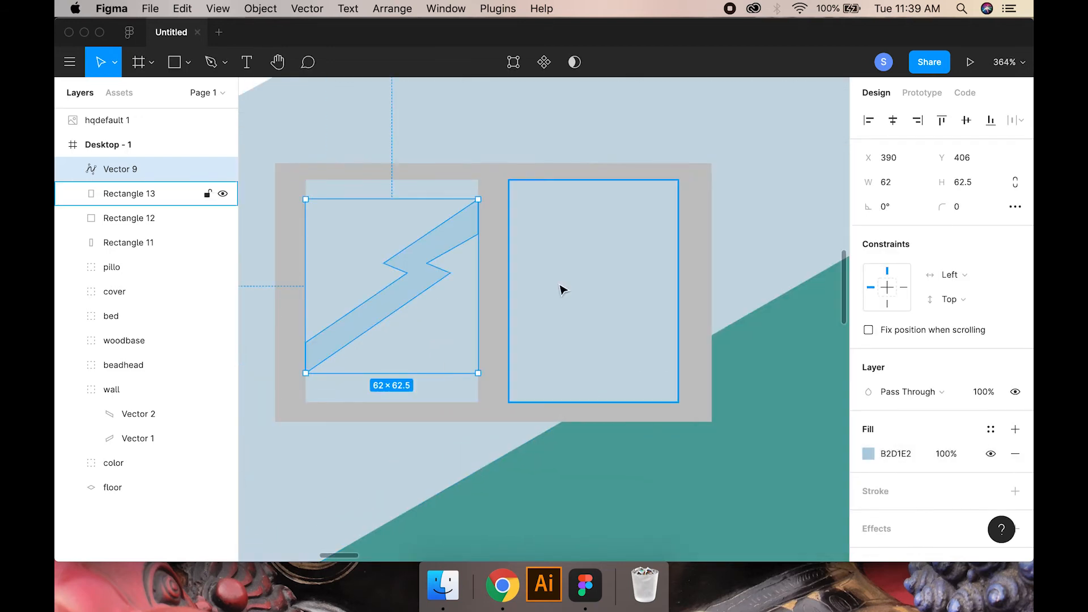
- Duplicate the reflection into the right pane and group the frame, both panes and both reflections
scroll(560, 288, "down", 3)
left_click(496, 390)
scroll(529, 275, "up", 3)
left_click_drag(446, 327, 618, 341)
left_click(572, 203)
scroll(554, 249, "down", 3)
left_click(122, 168)
left_click(128, 267, "shift")
key("super+g")
- Try the Isometric plugin's first perspective at 45 on the window group, then undo it
right_click(451, 272)
mouse_move(499, 413)
left_click(655, 317)
left_click(724, 310)
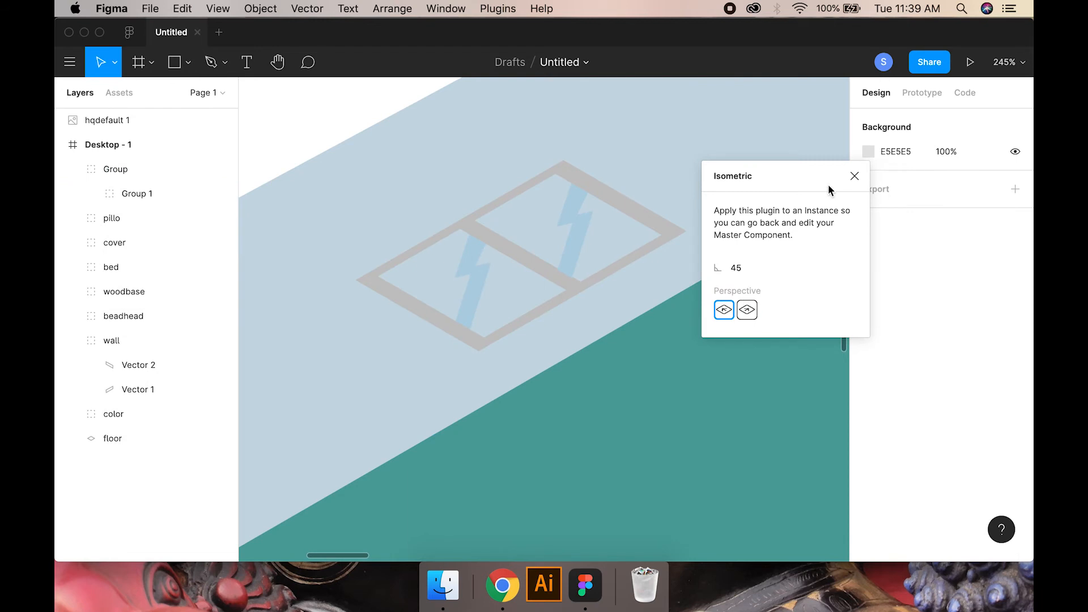
left_click(855, 176)
left_click(631, 362)
key("Escape")
scroll(594, 307, "down", 3)
scroll(588, 294, "up", 3)
scroll(549, 366, "down", 3)
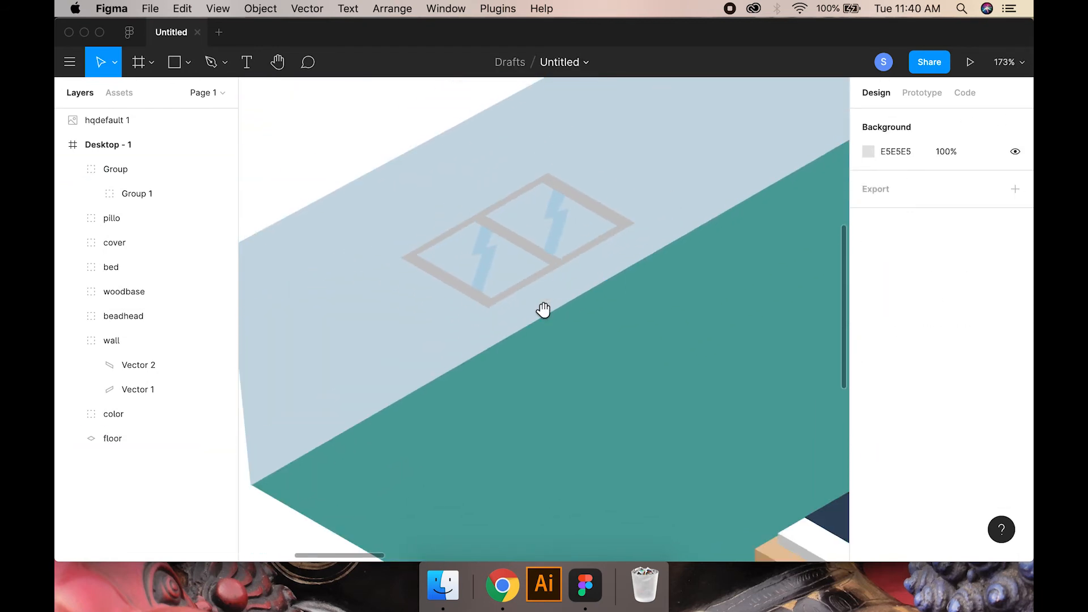
left_click_drag(545, 282, 538, 390)
left_click(532, 338)
key("super+z")
- Apply the Isometric plugin's second perspective to the window group
right_click(558, 330)
mouse_move(595, 410)
left_click(743, 269)
left_click(747, 312)
left_click(855, 175)
left_click(583, 385)
- Place the isometric window on the left wall above the floor edge and enlarge it to about 230 × 132
left_click_drag(629, 279, 508, 249)
scroll(549, 359, "down", 3)
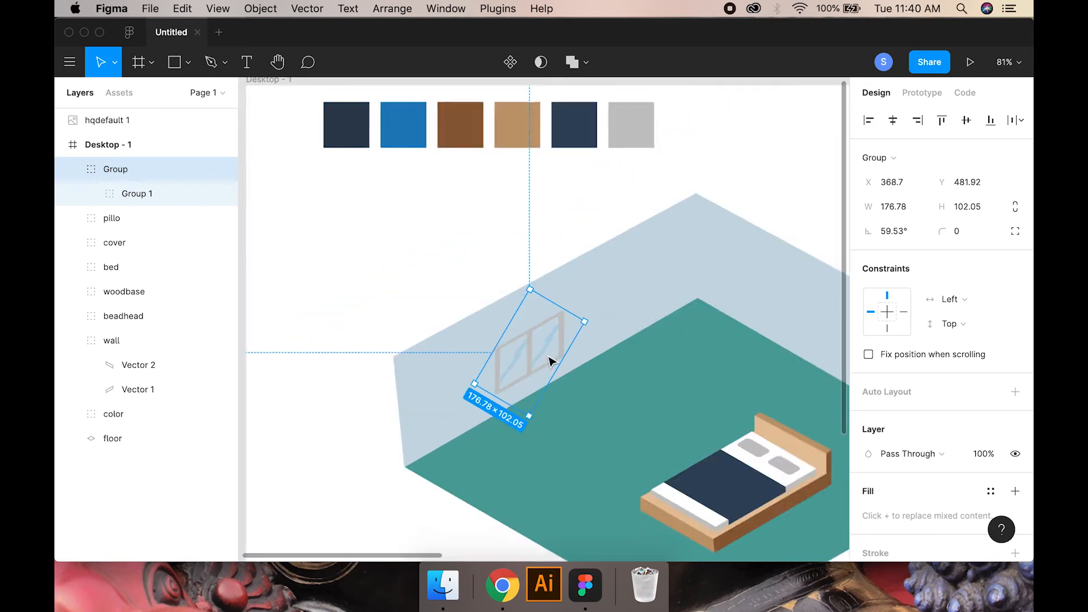
scroll(550, 361, "up", 5)
left_click_drag(617, 285, 671, 260)
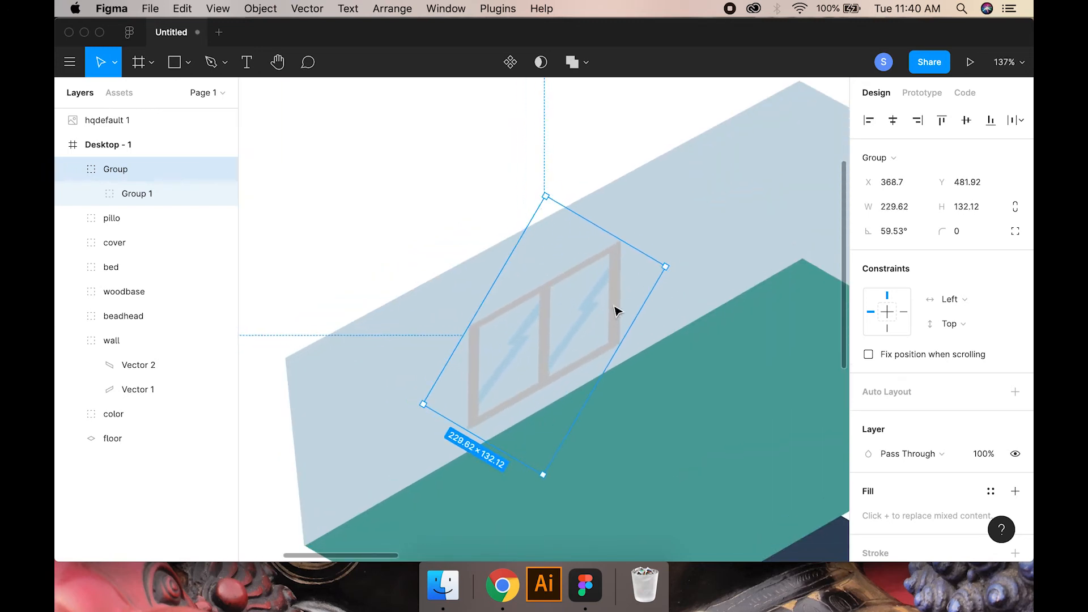
left_click_drag(615, 307, 570, 347)
- Recolor the window frame with the brown document color C19B72
left_click(90, 194)
left_click(157, 266)
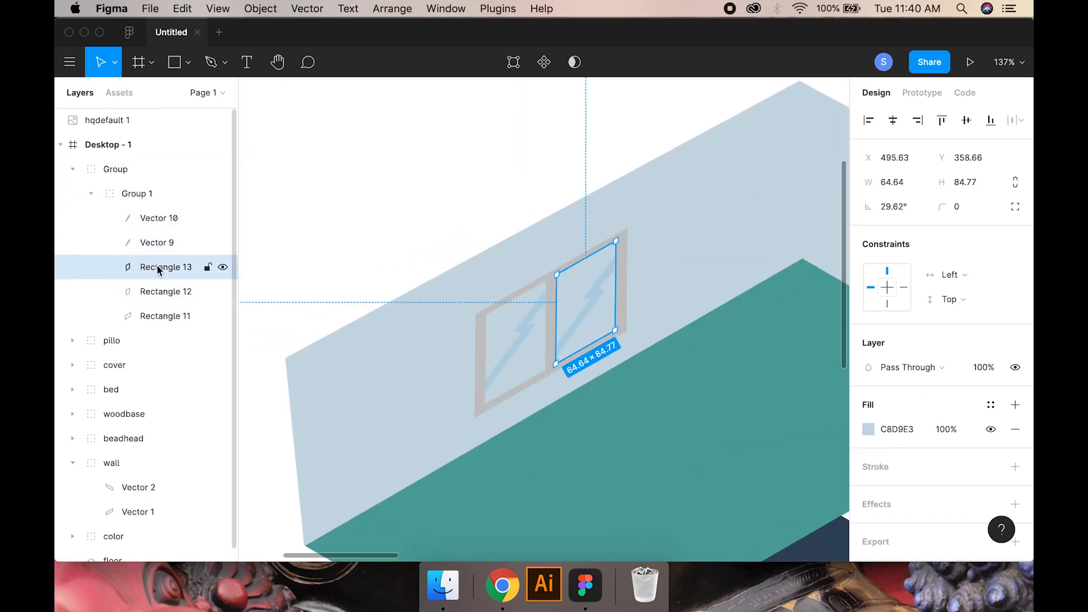
left_click(163, 316)
left_click(869, 429)
left_click_drag(791, 348, 708, 230)
scroll(369, 260, "right", 4)
scroll(369, 260, "down", 3)
left_click(722, 488)
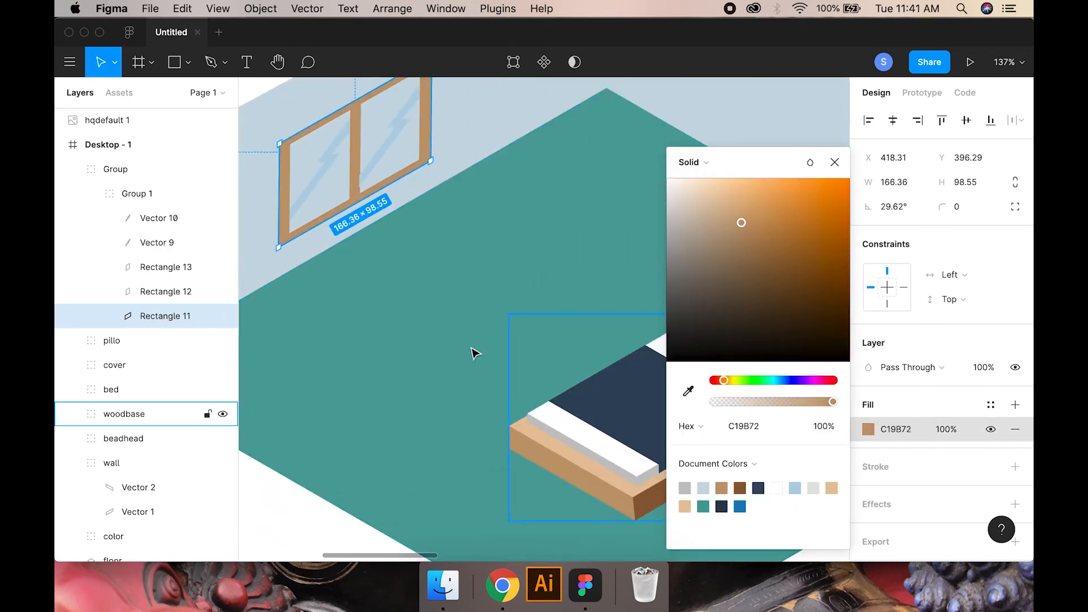
scroll(473, 352, "up", 3)
left_click(835, 162)
scroll(450, 263, "down", 1)
scroll(449, 264, "up", 1)
- Adjust the lower corner points of the right pane's reflection to fit the pane's inner edge
left_click(156, 242)
left_click(148, 219)
scroll(416, 294, "up", 2)
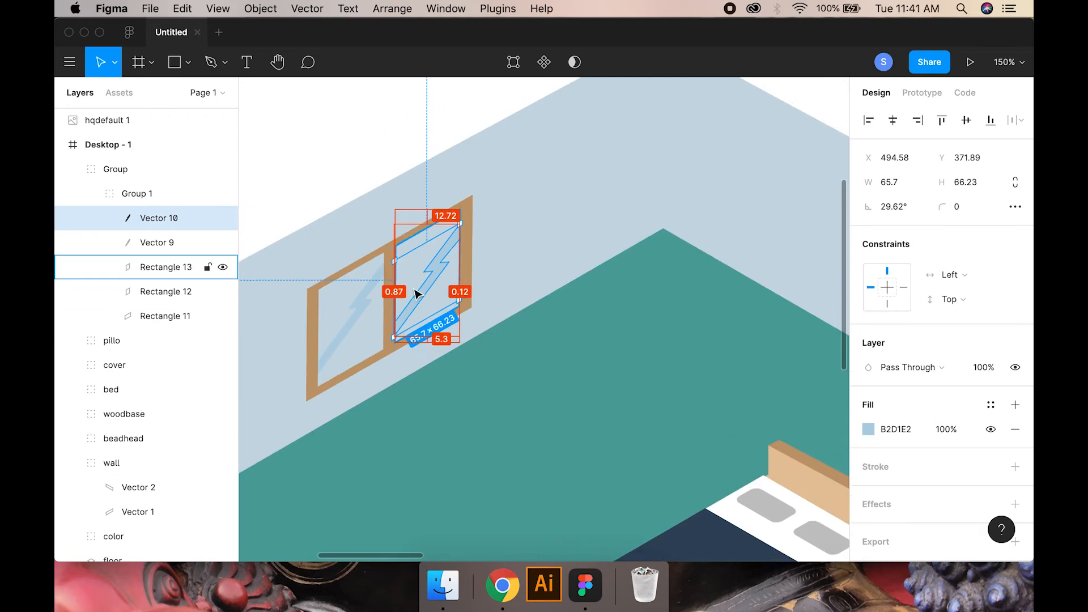
scroll(403, 328, "up", 10)
double_click(322, 281)
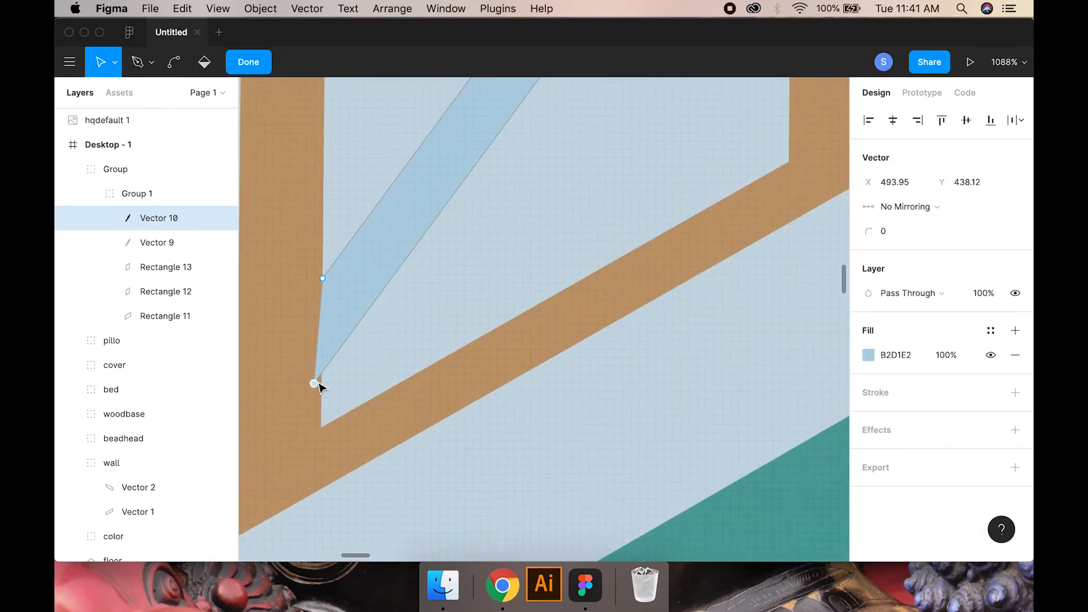
left_click(243, 56)
scroll(399, 223, "down", 8)
left_click(447, 326)
scroll(448, 326, "down", 5)
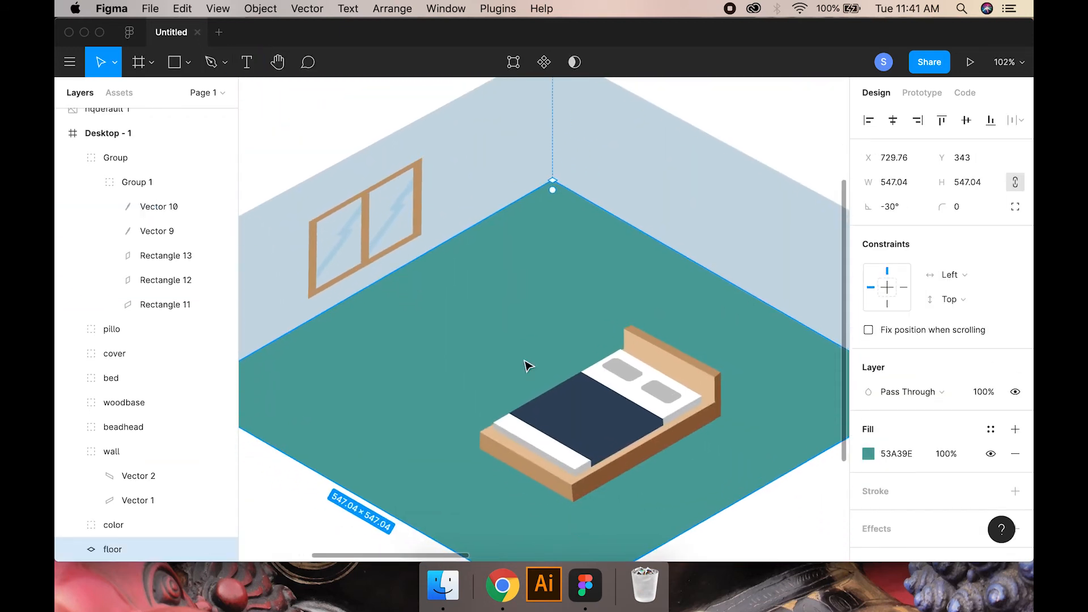
- Group all the bed layers from the pillows to the headboard and name the group "bed"
left_click(537, 400)
left_click(95, 330)
left_click(108, 427, "shift")
key("super+g")
double_click(119, 340)
type("bed")
key("Return")
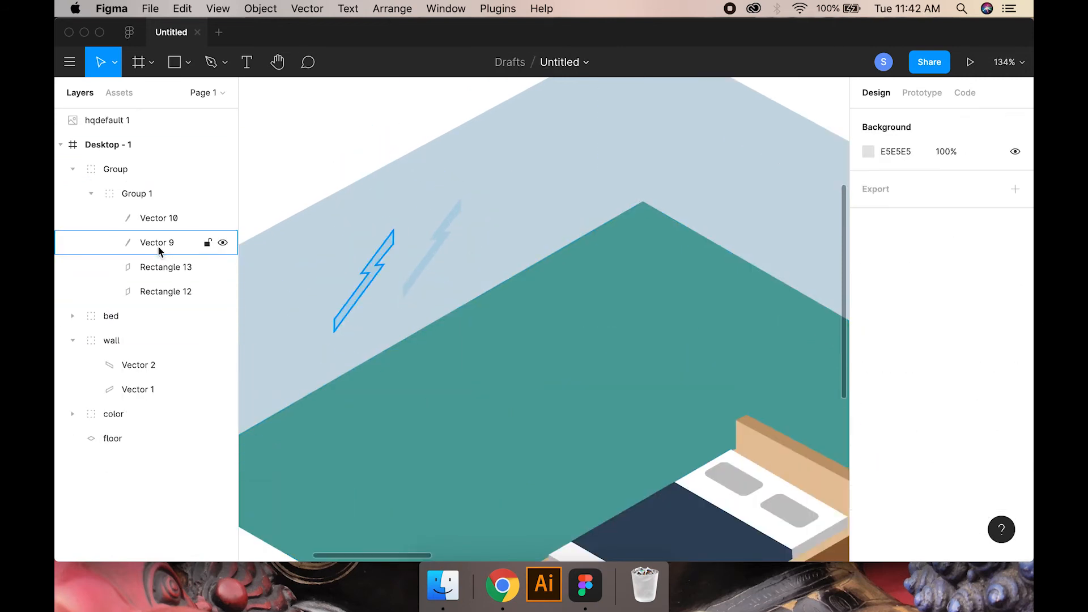
- Fill both window panes with dark blue 34495E and stretch them upward to about 108 high
left_click(164, 267)
key("Tab")
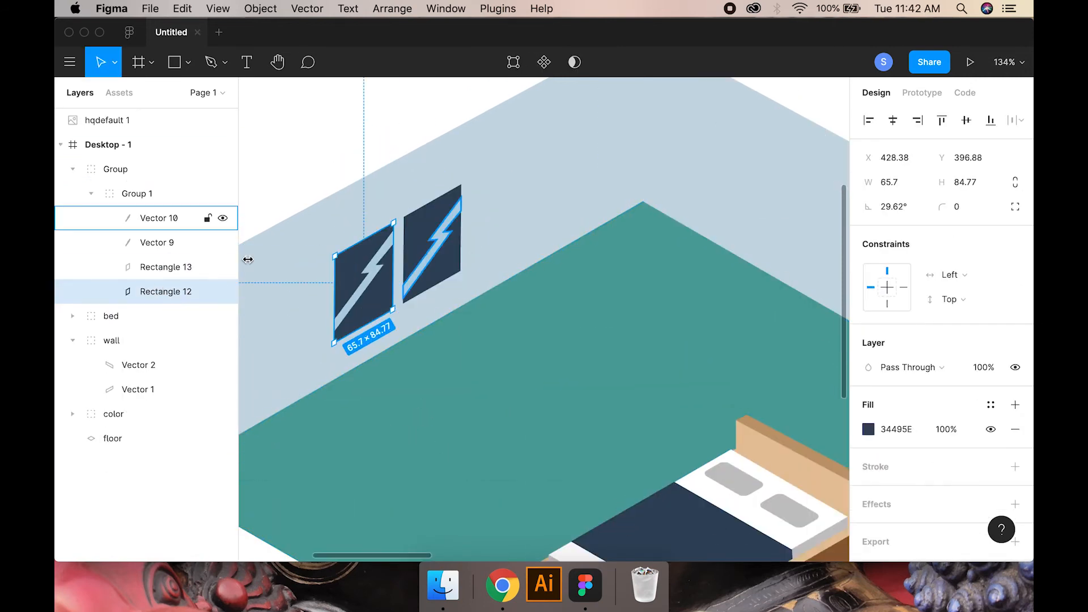
left_click(441, 205)
left_click_drag(437, 200, 434, 178)
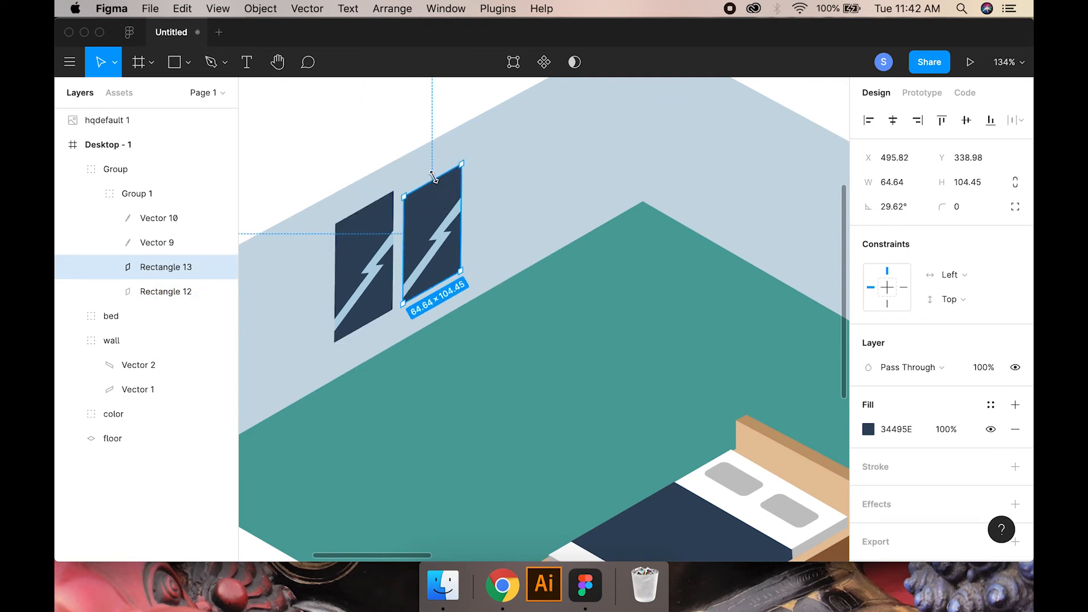
- Recolor the right lightning shape blue, 4E88C1, and copy that color to the left one
left_click(442, 257)
left_click(868, 429)
left_click(776, 226)
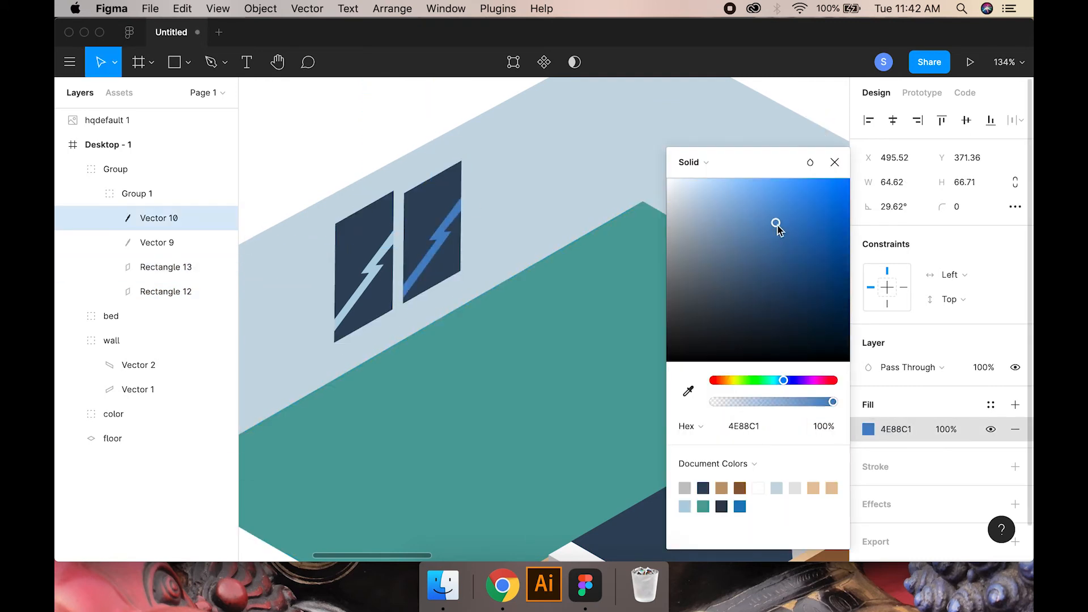
left_click(835, 163)
left_click(374, 293)
left_click(372, 269)
key("i")
left_click(442, 245)
key("Escape")
- Try to group the left panel with its lightning shape, then undo the grouping
left_click(437, 233)
left_click(166, 243)
left_click(170, 291, "shift")
left_click(170, 267, "shift")
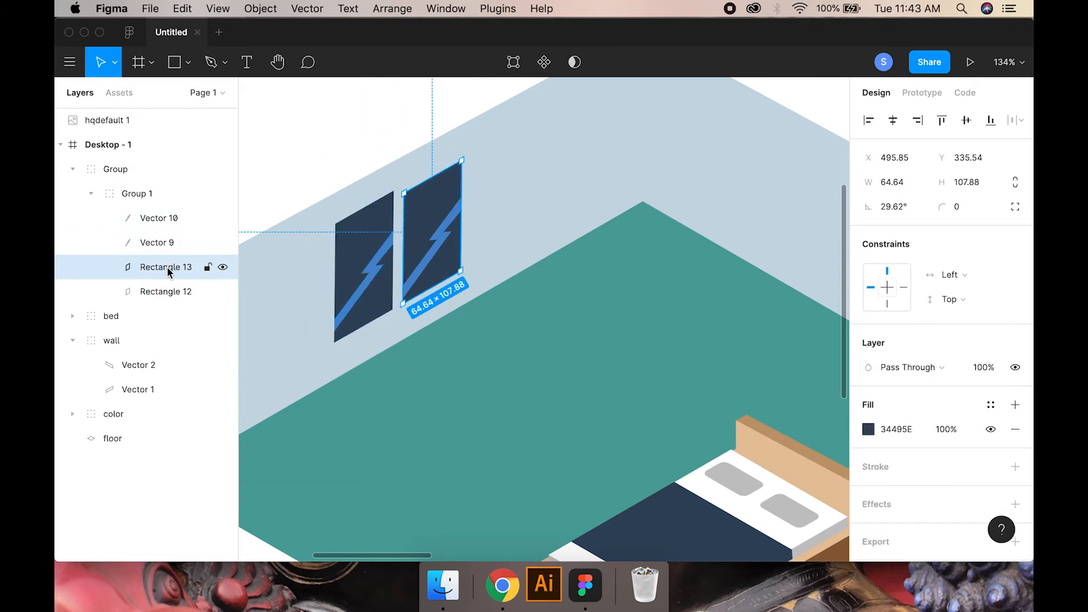
left_click(168, 271)
left_click(166, 289)
left_click(163, 253, "shift")
key("super+g")
left_click(223, 243)
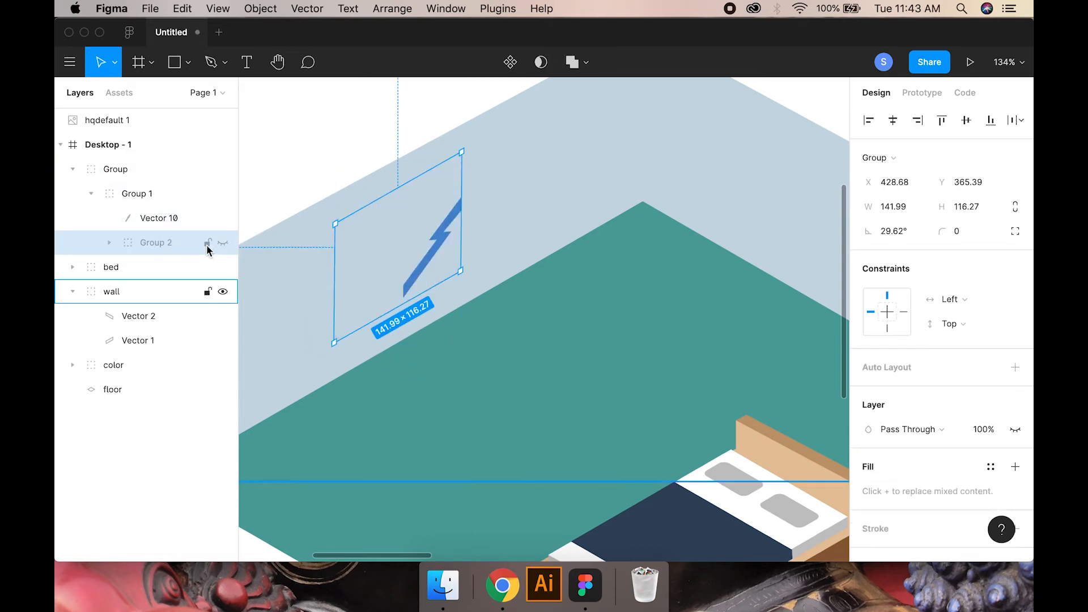
key("super+z")
key("super+z")
- Move the left lightning layer directly above its dark panel in the layer order and group the two
left_click(163, 267)
left_click(163, 289)
left_click(163, 247, "shift")
left_click(163, 271)
left_click_drag(162, 246, 165, 280)
left_click(165, 290, "shift")
key("super+g")
- Group the right panel with its lightning shape and move it along the wall away from the left panel
left_click(163, 247)
left_click(162, 224, "shift")
key("super+g")
left_click_drag(454, 235, 480, 222)
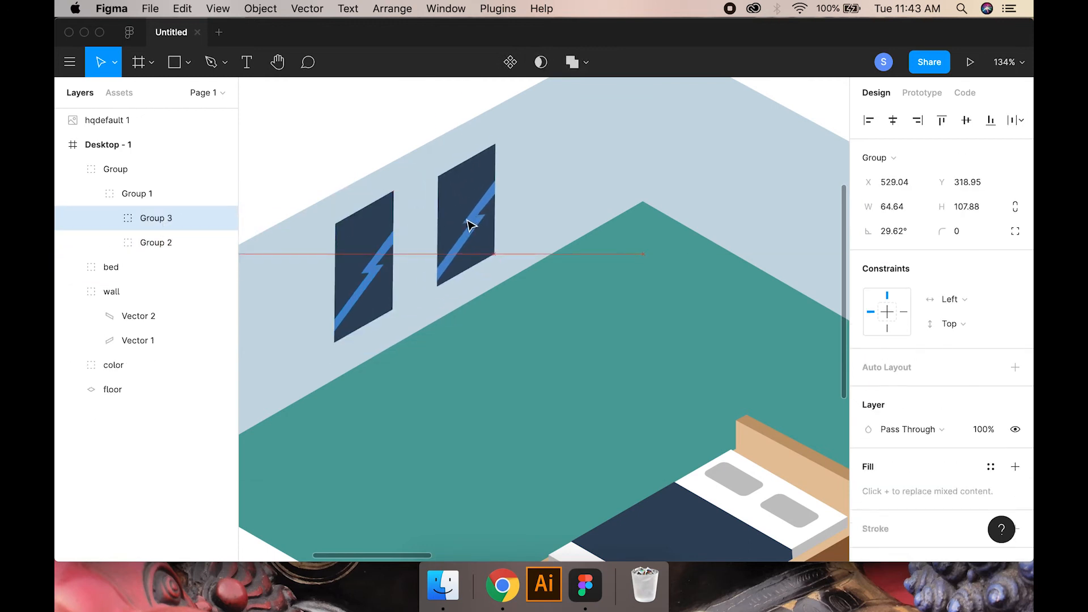
left_click(571, 314)
- Draw a 193 × 117 rectangle near the floor's back corner and fill it with green 53A378
scroll(539, 311, "right", 3)
scroll(538, 312, "down", 1)
scroll(525, 340, "up", 1)
scroll(525, 340, "right", 3)
key("r")
mouse_move(354, 286)
left_mouse_down()
mouse_move(492, 392)
mouse_move(550, 406)
left_mouse_up()
key("i")
left_click(617, 406)
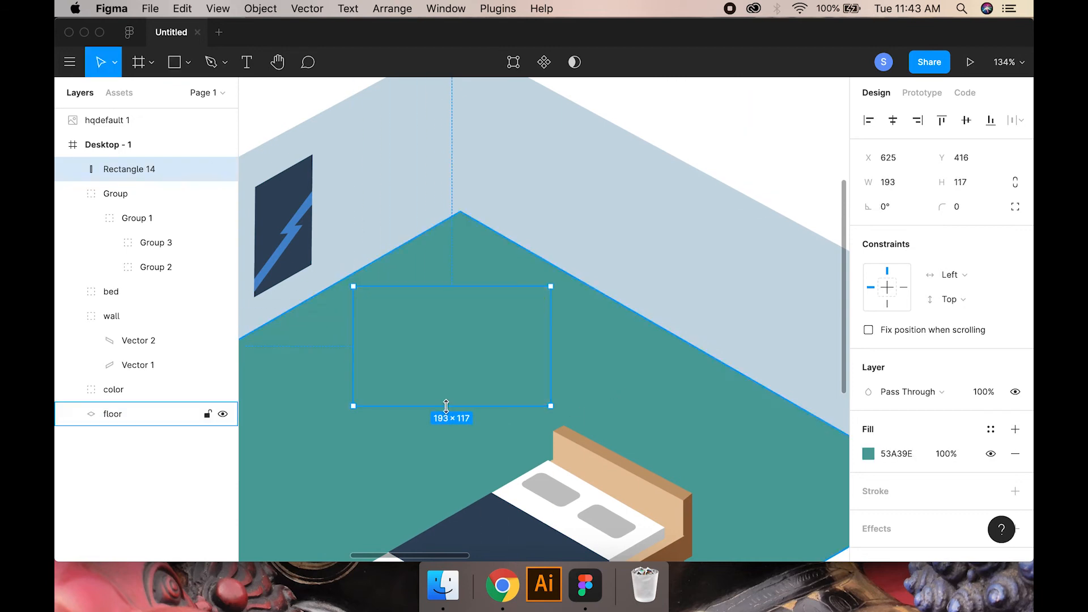
left_click(869, 454)
left_click(760, 378)
key("Escape")
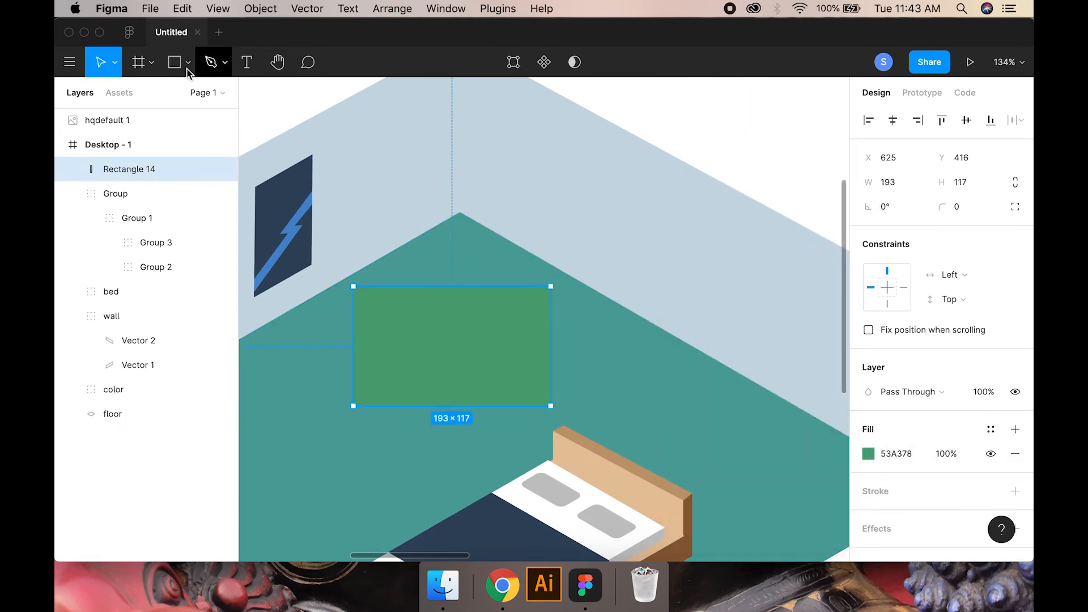
- Draw a mountain shape about 81 × 43 in the green rectangle, without stroke, filled with blue 4C8DCD sampled from the lightning
left_click(353, 362)
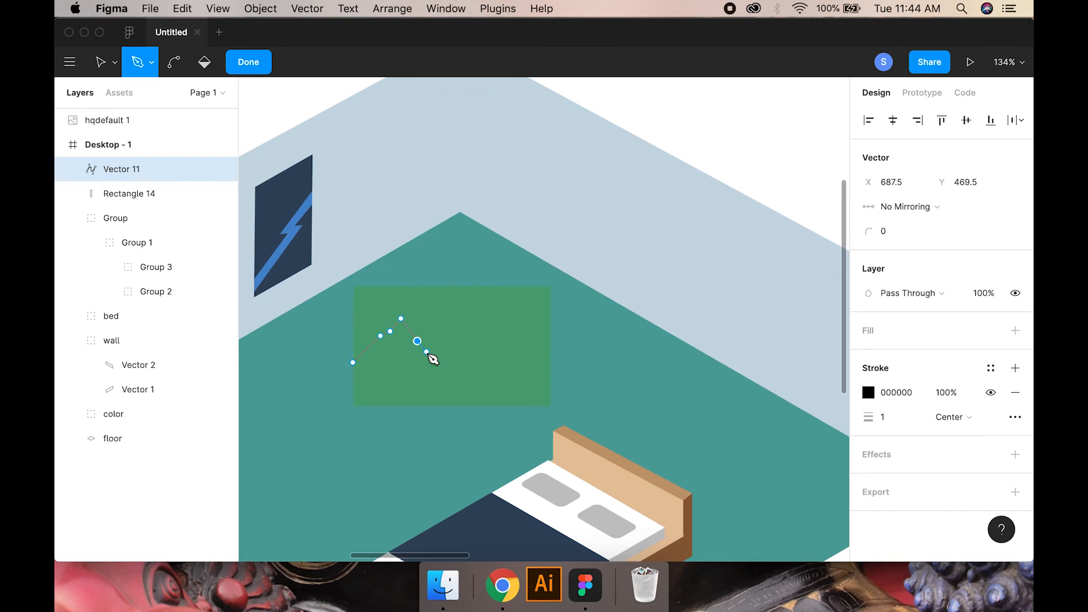
left_click(248, 61)
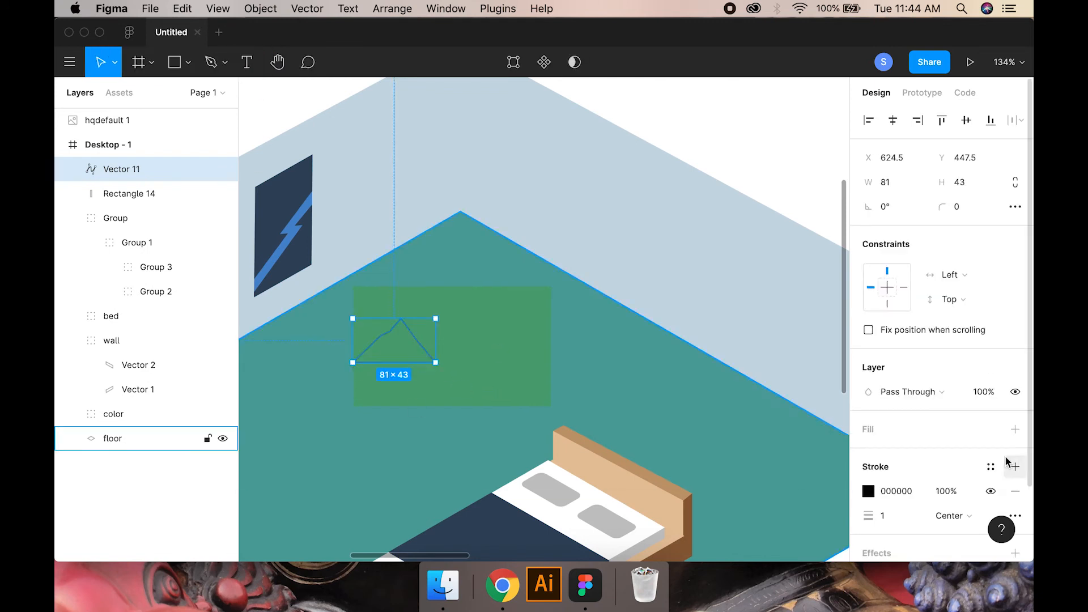
left_click(1015, 429)
left_click(1015, 515)
key("i")
left_click(288, 243)
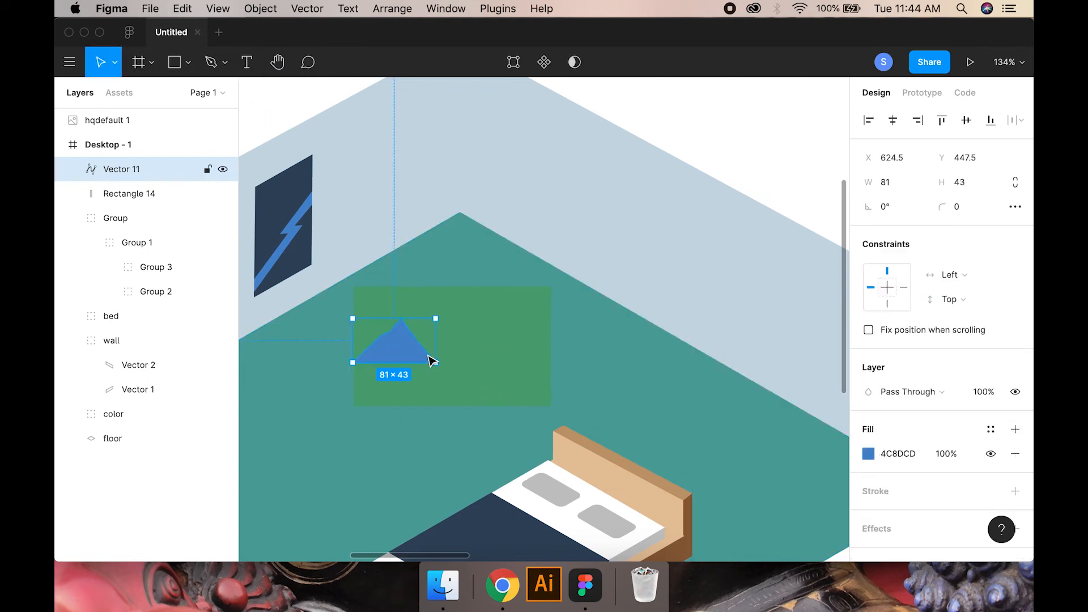
- Add a mountain copy enlarged to 161 × 85 at the rectangle's right side and resize the original to 110 × 58 on the same baseline
left_click_drag(413, 356, 509, 301)
key("super+z")
key("Return")
left_click(248, 62)
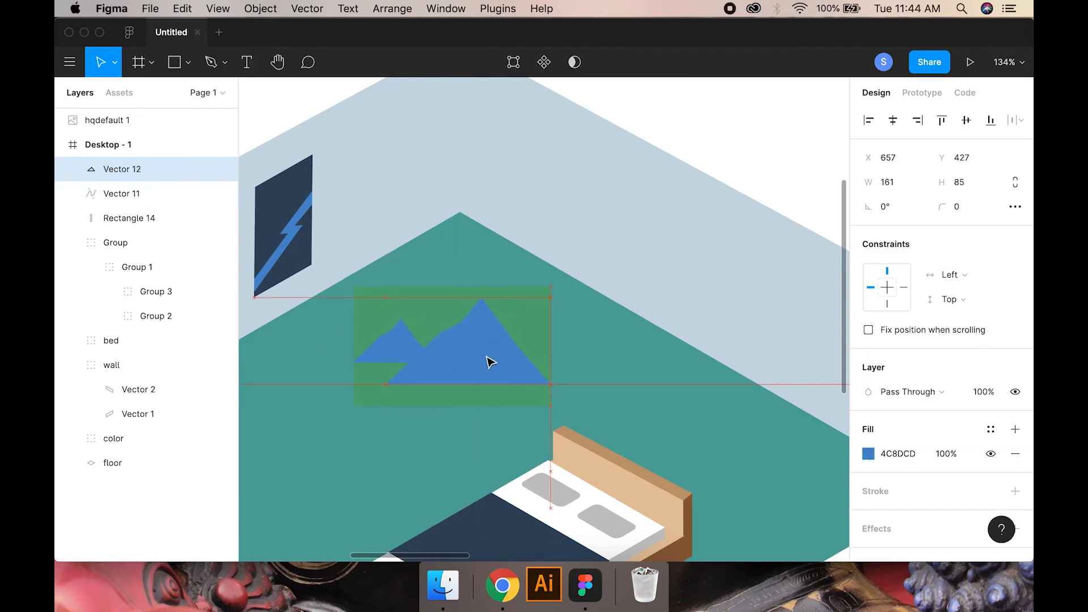
left_click(407, 353)
left_click_drag(435, 319, 452, 311)
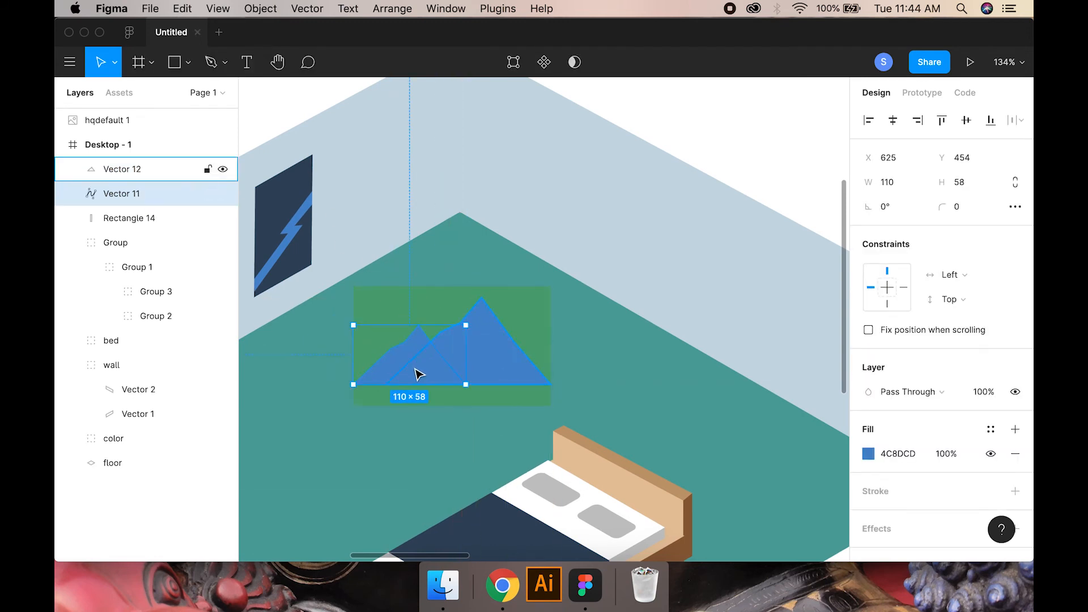
- Draw a 191 × 93 gray rectangle over the green one and send it behind both mountains
left_click(513, 359)
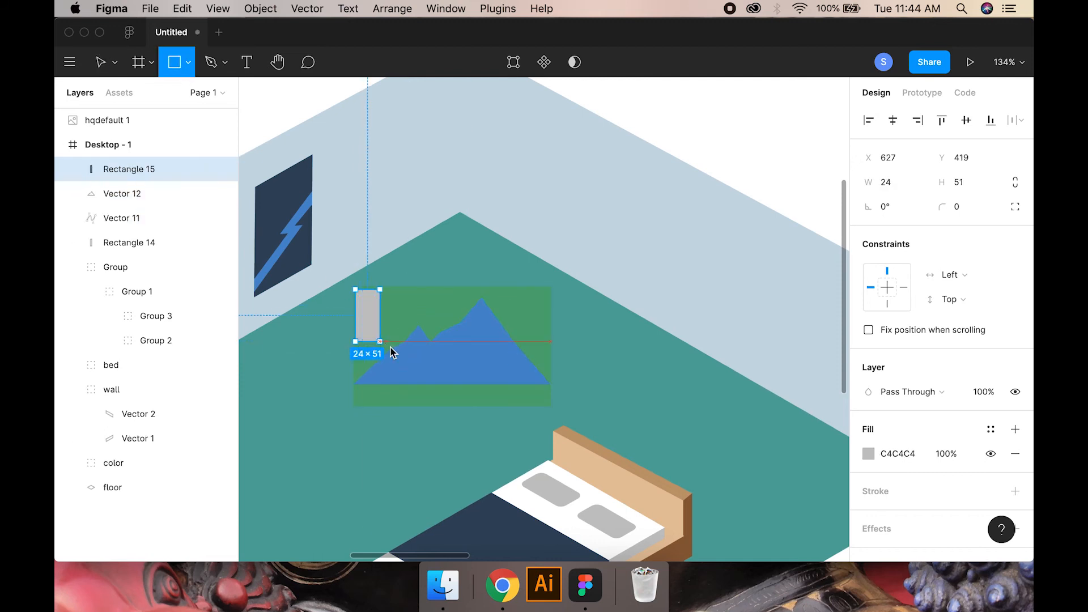
left_click_drag(390, 348, 548, 378)
key("super+bracketleft")
key("super+bracketleft")
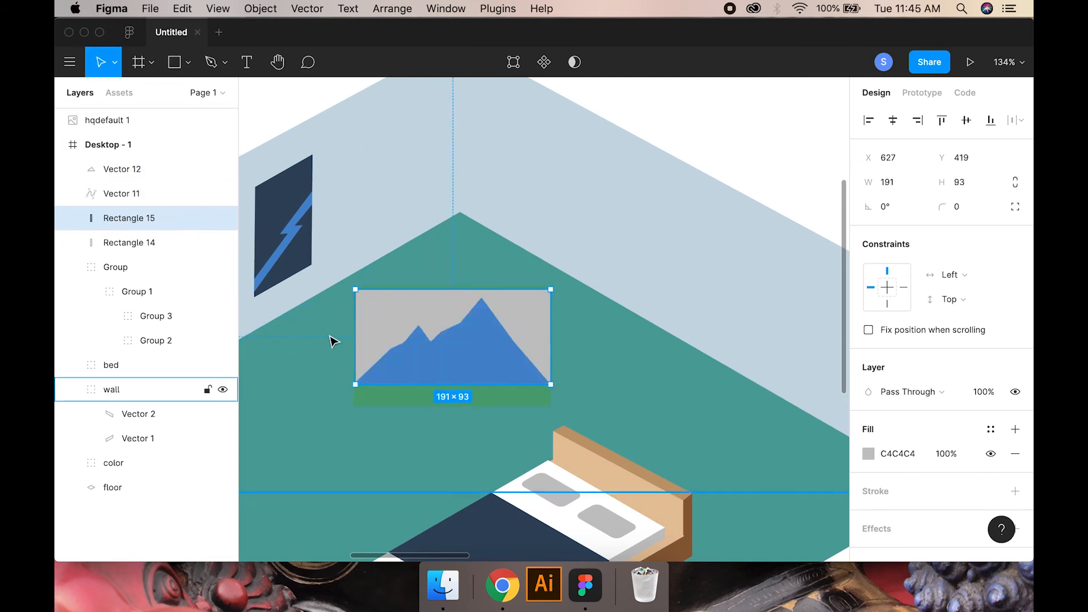
- Recolour the gray rectangle behind the mountains light gray E4E4E4
key("i")
left_click(696, 125)
left_click(868, 454)
left_click_drag(671, 187, 665, 203)
- Draw a small circle for the sun in the picture's sky and fill it yellow
left_click(188, 67)
left_click(187, 154)
left_click_drag(392, 310, 405, 322)
left_click(867, 455)
left_click(734, 380)
left_click(783, 201)
left_click(805, 130)
- Group the sun, both mountains and the two rectangles, and name the group paint
left_click(108, 169)
left_click(117, 262, "shift")
key("super+g")
double_click(151, 180)
type("paint")
key("Return")
- Transform the paint group with the Isometric plugin, using its first perspective option at 45°
right_click(453, 340)
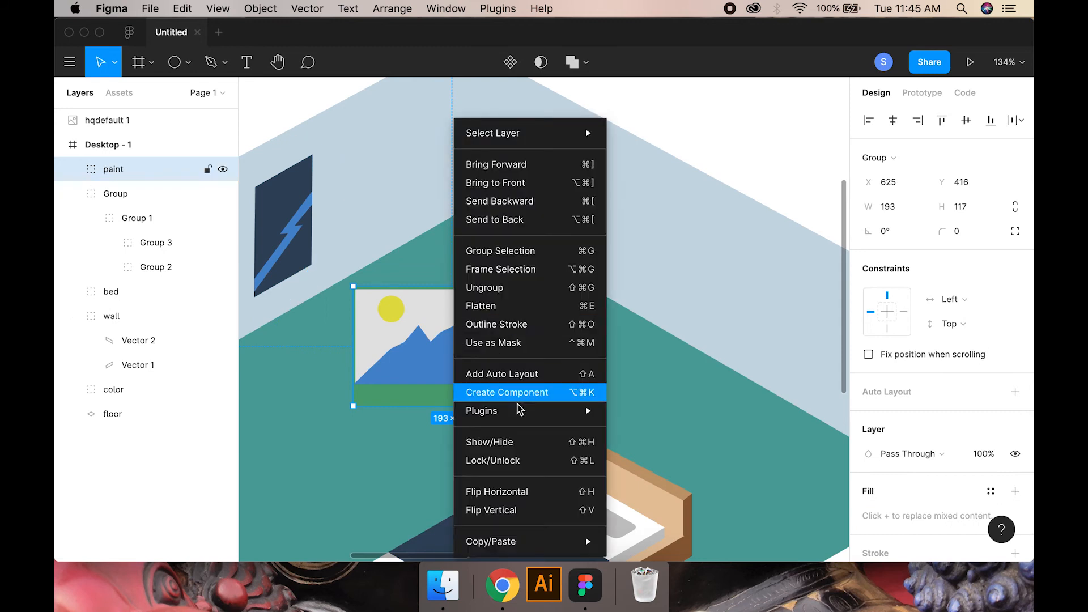
mouse_move(516, 410)
left_click(639, 270)
left_click(724, 309)
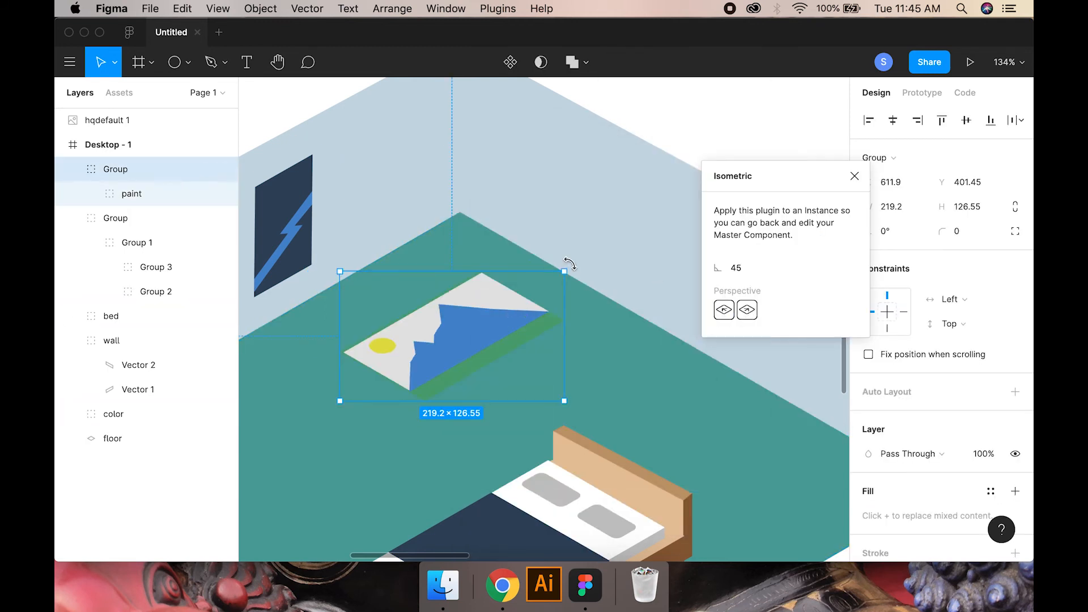
- Close the plugin, move the isometric picture onto the right-hand wall and rotate it to -56.52°
left_click_drag(575, 407, 543, 444)
left_click_drag(489, 337, 675, 243)
scroll(674, 244, "right", 2)
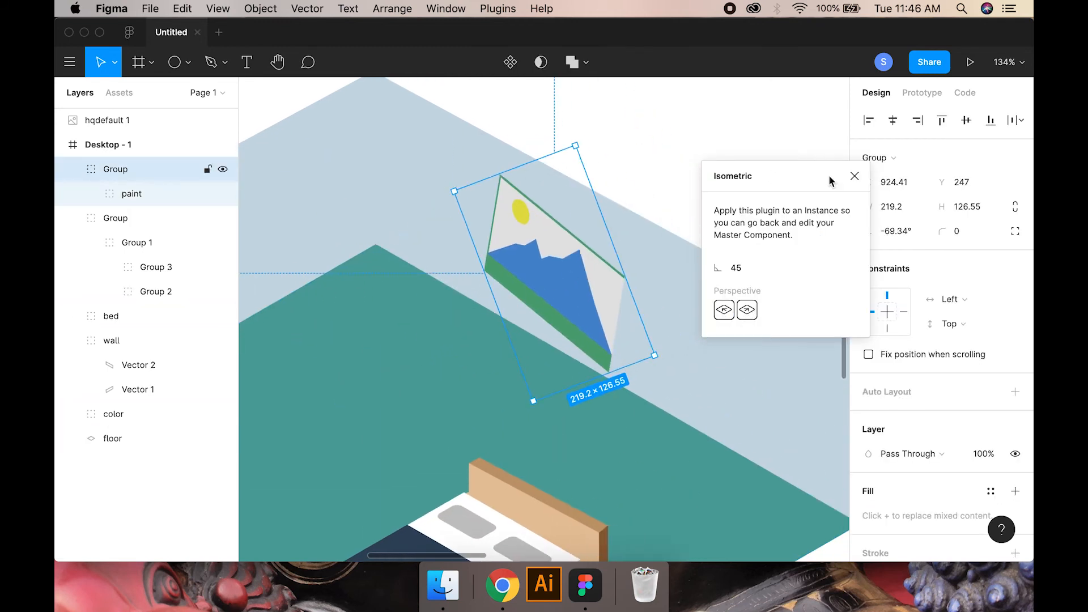
left_click(855, 176)
left_click_drag(669, 368, 680, 335)
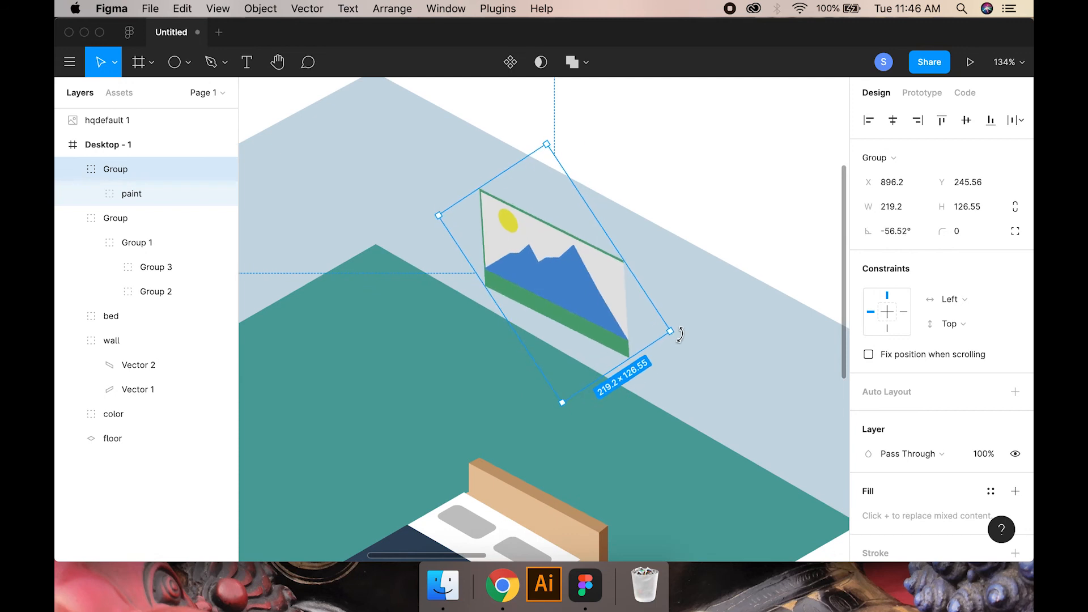
- Stretch the picture's light gray rectangle so it covers the green edges along its upper and side borders
left_click(91, 193)
left_click(158, 291)
scroll(582, 222, "up", 5)
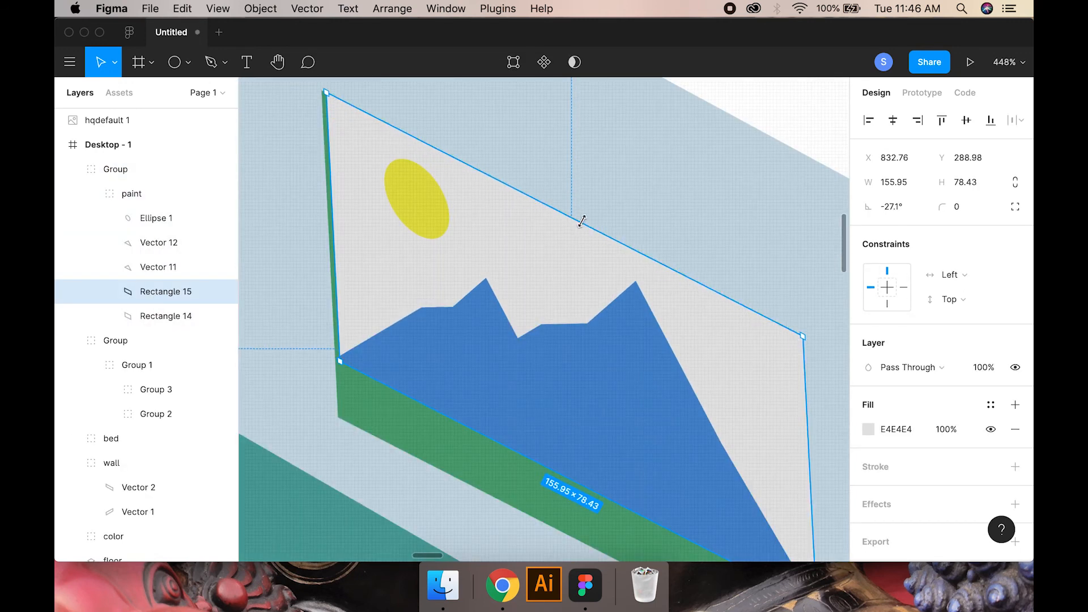
left_click(296, 251)
scroll(296, 251, "down", 8)
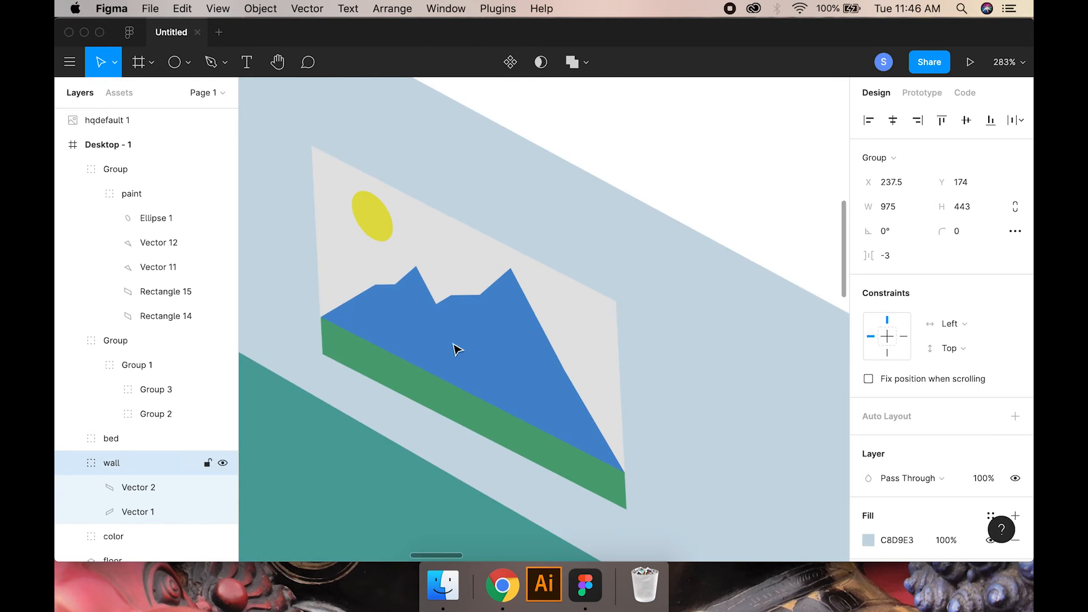
- Enlarge the bed proportionally and reposition it toward the front of the floor
left_click(513, 422)
left_click_drag(513, 422, 480, 407)
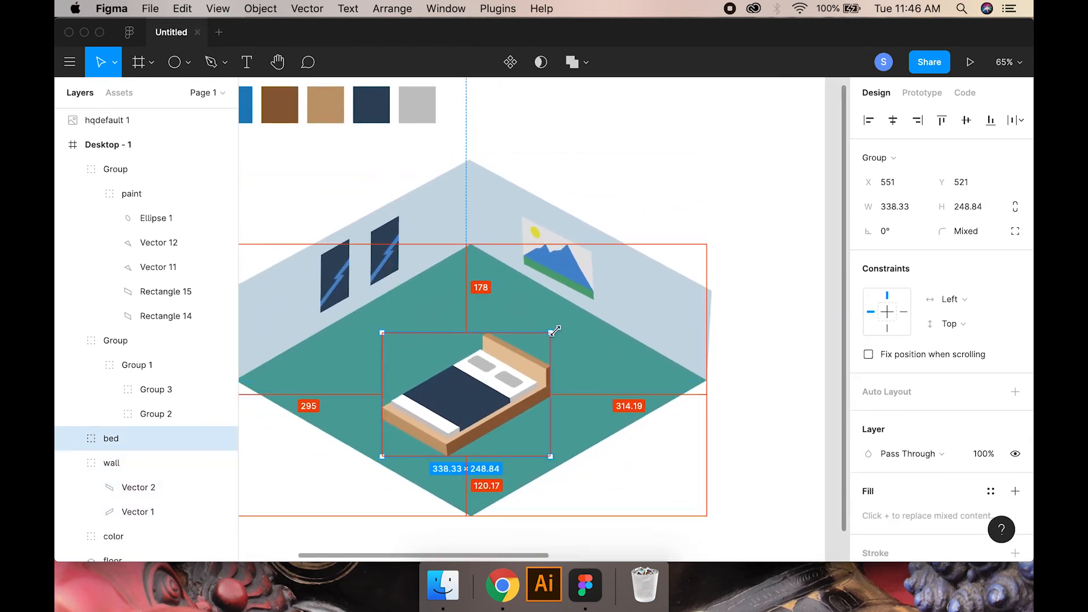
left_click_drag(551, 333, 573, 318)
left_click_drag(479, 414, 505, 425)
left_click(668, 476)
scroll(297, 345, "down", 2)
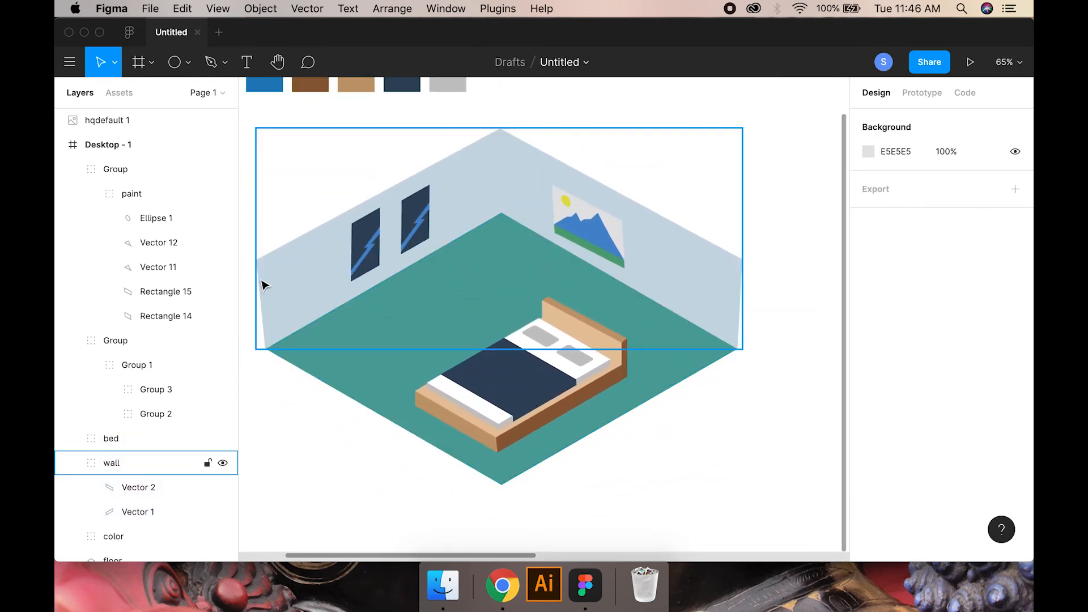
- Add a dark teal 4C827E floor copy named floorbase slightly below the floor and outline the gap at its left corner
left_click(284, 312)
left_click(417, 364)
key("alt")
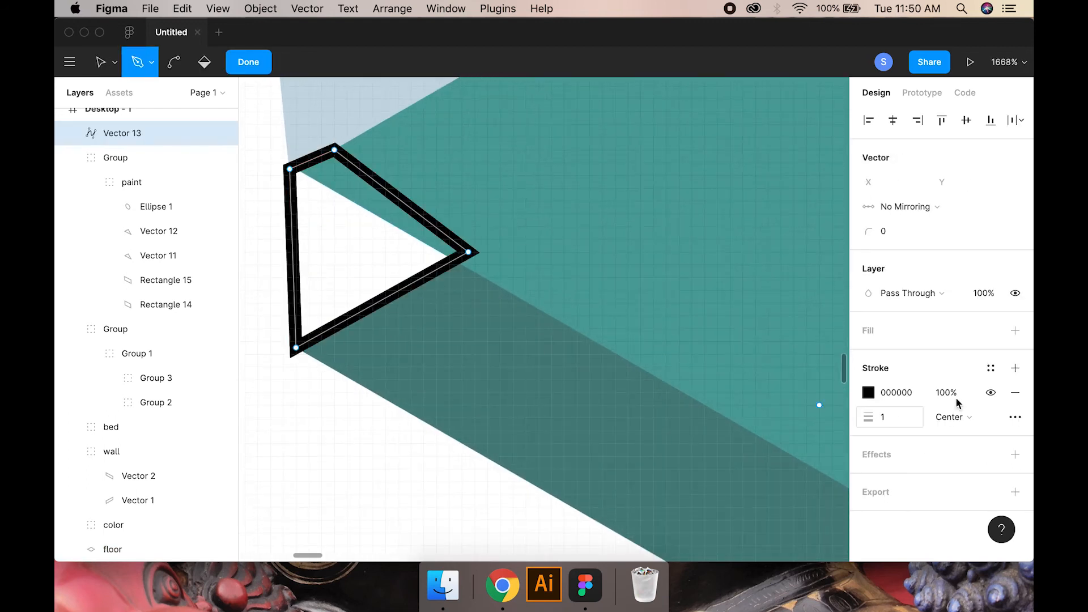
- Remove the corner outline's stroke and fill the shape with the floor base's dark teal 4C827E
left_click(1015, 393)
left_click(1016, 330)
key("Escape")
key("i")
left_click(472, 321)
scroll(425, 311, "down", 3)
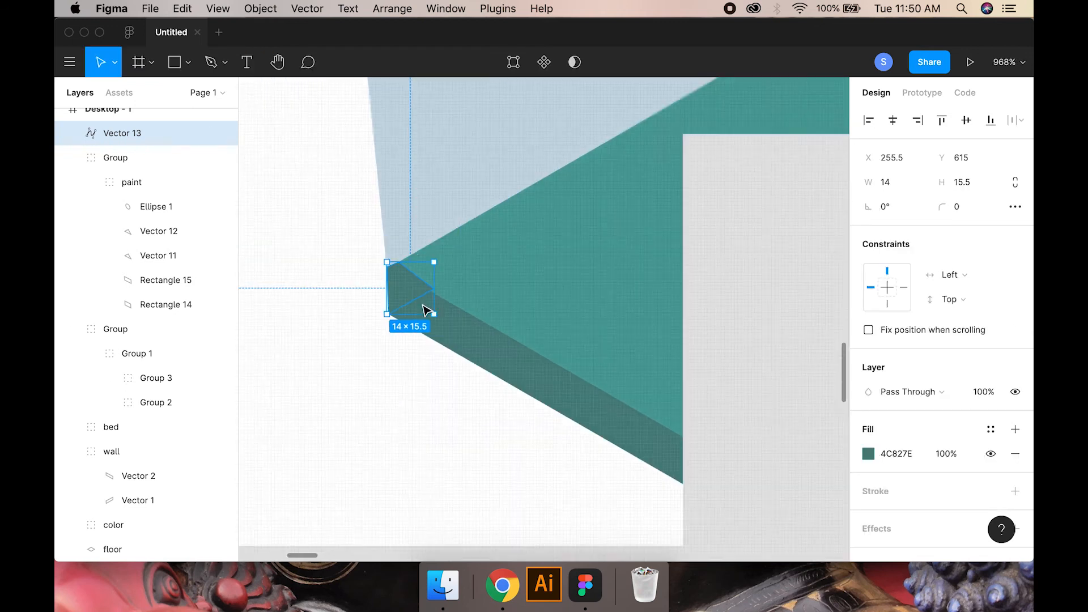
- Place the left corner patch in the layer order between the floor and floorbase
scroll(425, 310, "down", 1)
left_click(280, 477)
key("super+z")
left_click_drag(129, 133, 130, 531)
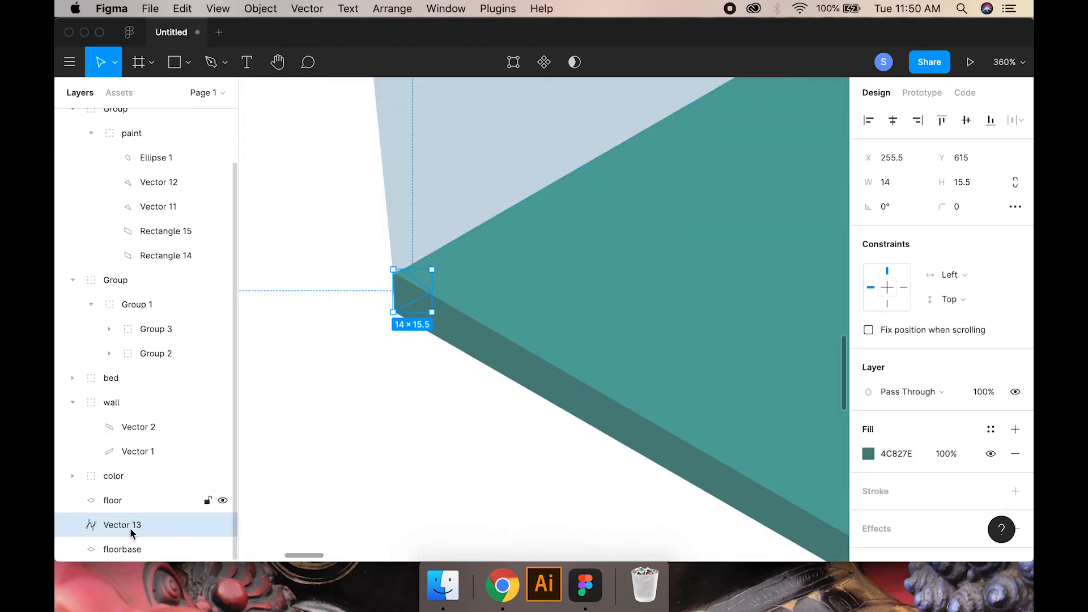
- Try to cover the gap at the floor's right corner with a filled, stroke-free triangle about 19 × 14.5
left_click(317, 453)
left_click_drag(539, 345, 102, 369)
left_click_drag(805, 284, 474, 375)
scroll(439, 329, "right", 5)
key("p")
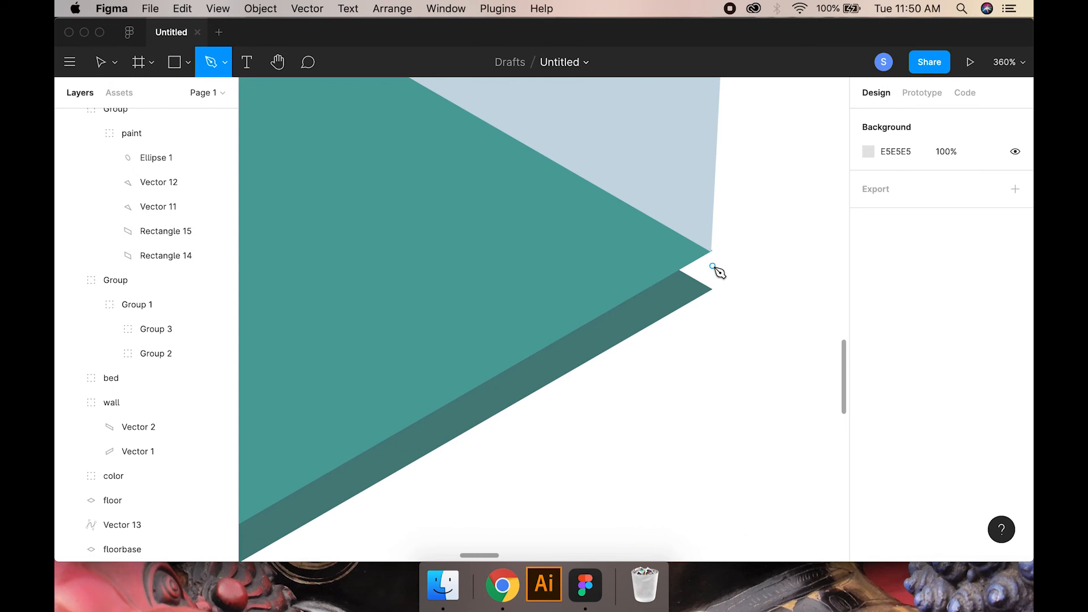
left_click(710, 252)
left_click(235, 56)
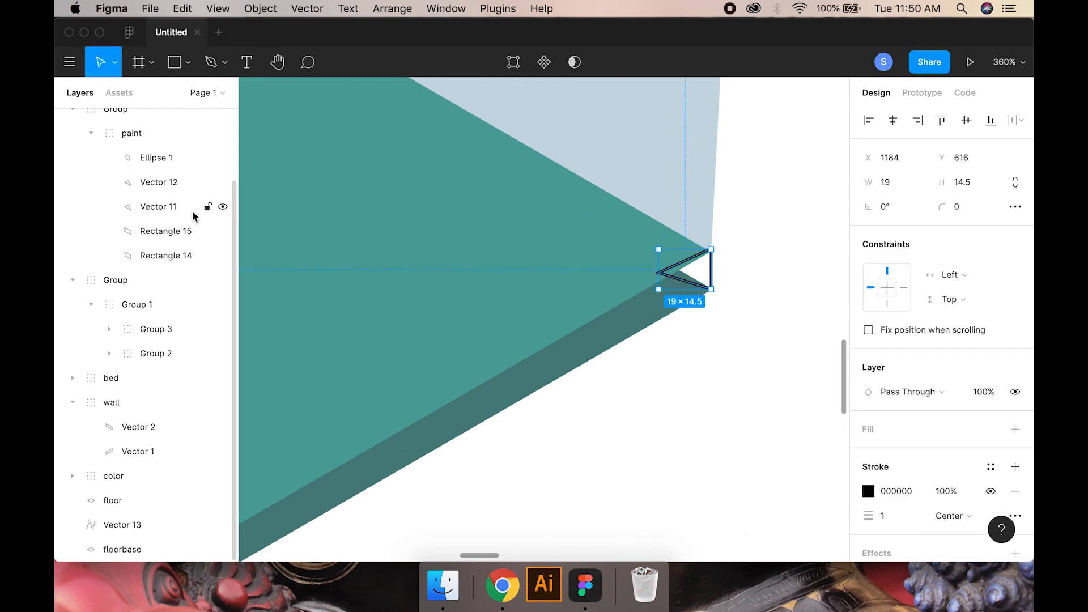
left_click(1015, 429)
left_click(1015, 516)
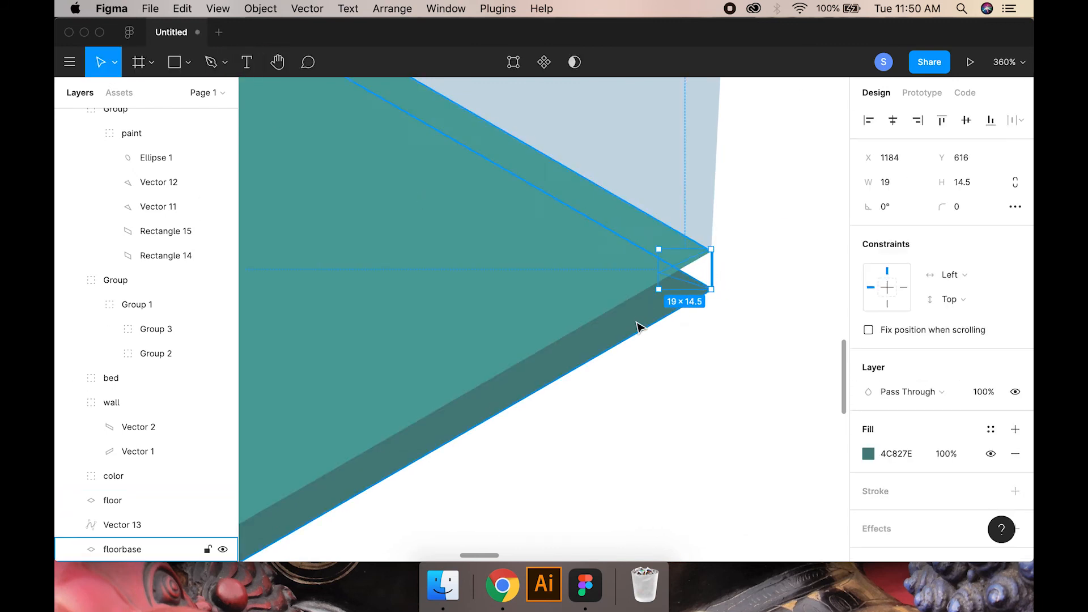
- Try to match the right corner triangle to the floor base's dark teal 4C827E and place it beneath the floor
scroll(240, 262, "up", 2)
key("i")
left_click(533, 369)
scroll(122, 172, "up", 1)
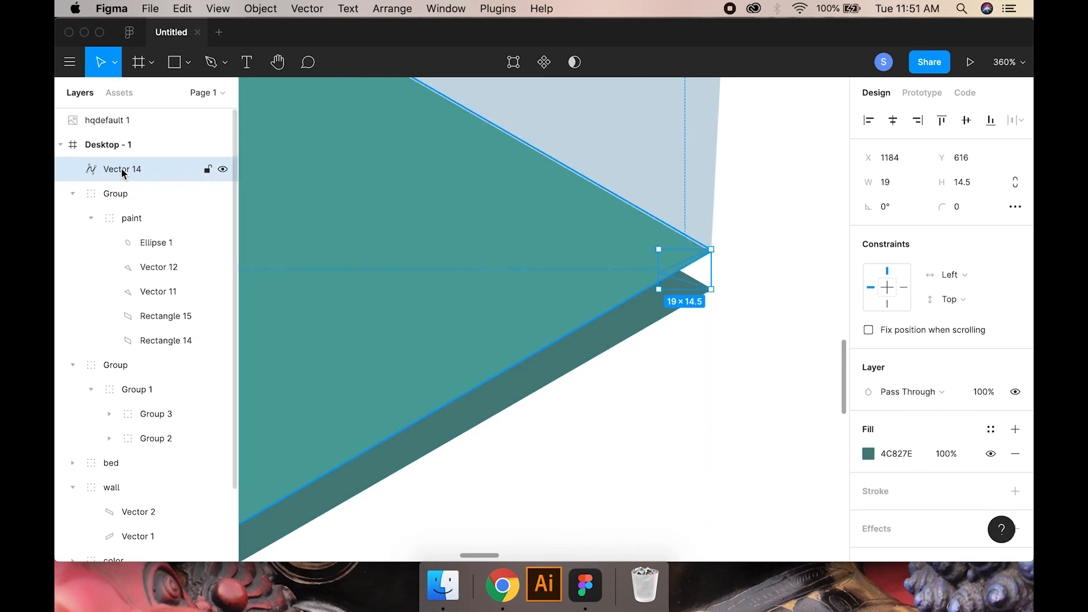
left_click_drag(123, 173, 90, 541)
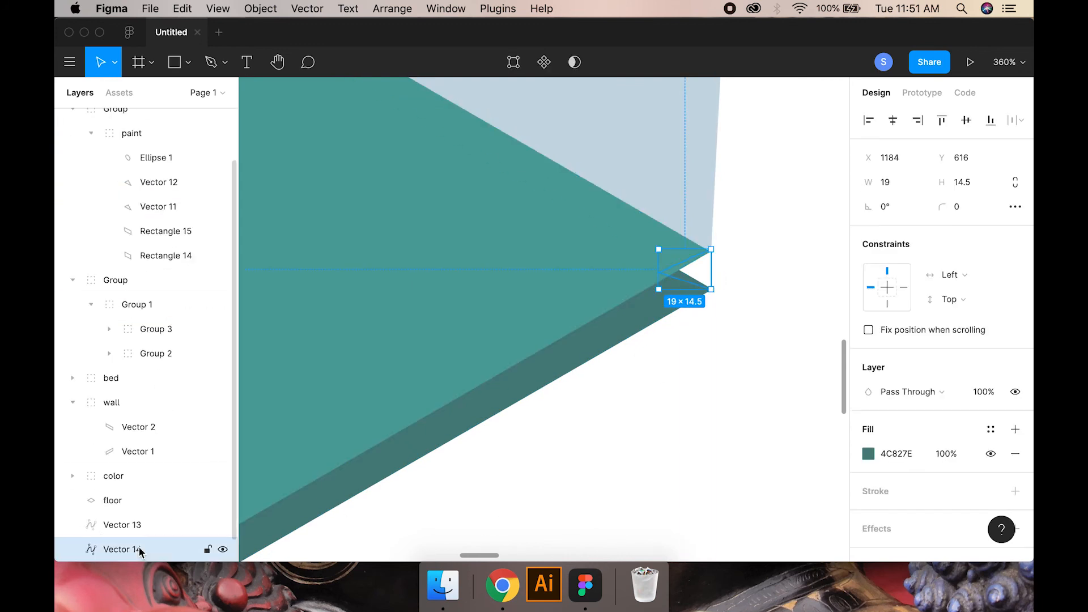
left_click(742, 272)
- Draw a new triangular patch over the floor's right corner gap, without stroke, filled with the floor base's dark teal
left_click(713, 252)
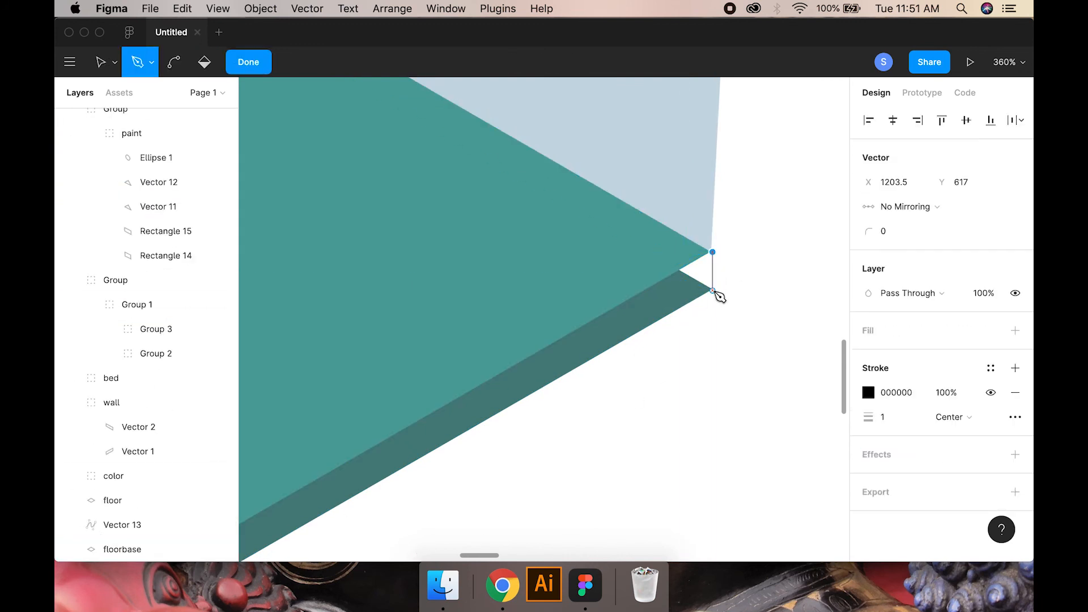
left_click(1015, 331)
left_click(1016, 417)
key("i")
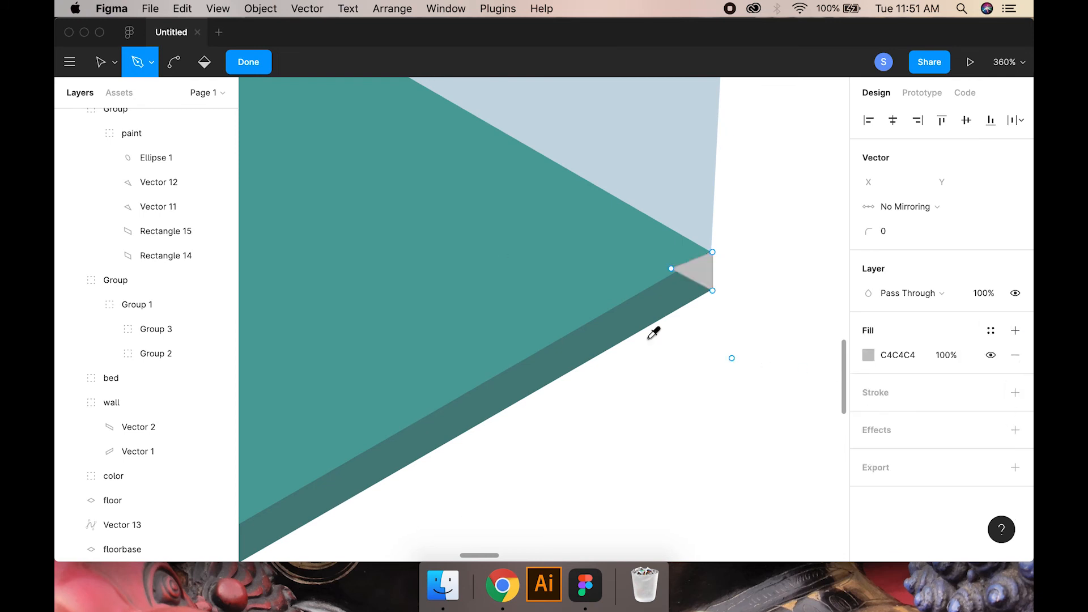
left_click(643, 318)
left_click(245, 65)
- Place the right corner patch directly beneath the floor in the layer order
scroll(149, 227, "up", 3)
left_click_drag(136, 170, 118, 518)
key("Escape")
scroll(391, 389, "down", 1)
scroll(340, 431, "down", 1)
- Group both corner patches with floorbase and name the group floor base
left_click(128, 505)
scroll(129, 515, "down", 1)
left_click(129, 548)
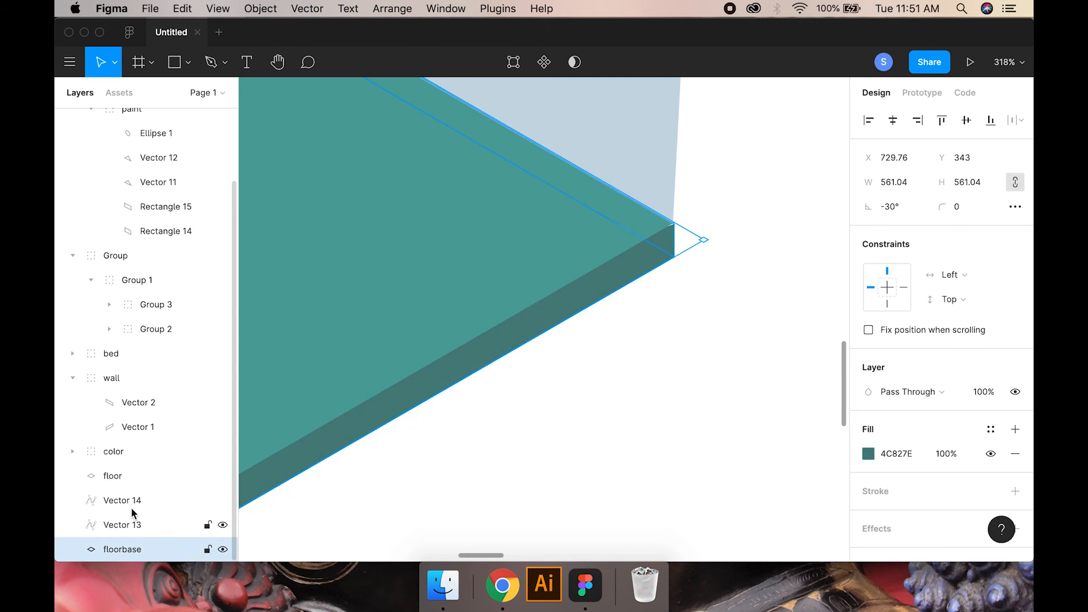
left_click(131, 504, "shift")
key("super+g")
type("floor base")
key("Return")
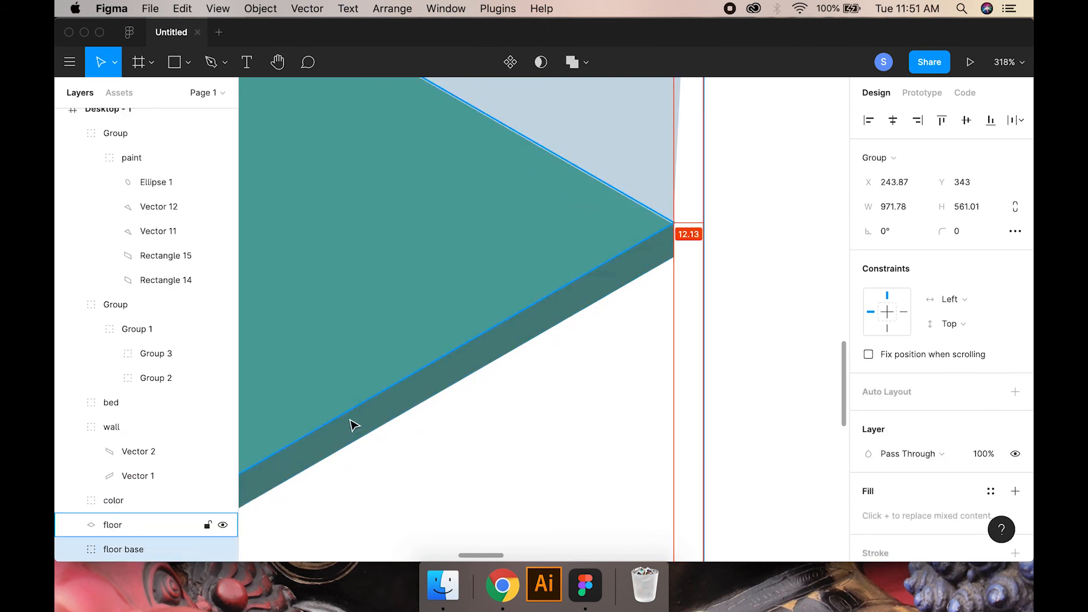
- Duplicate the wall group and rename the lower copy wallbase
scroll(353, 425, "down", 5)
left_click_drag(325, 389, 674, 381)
scroll(252, 321, "up", 1)
left_click(316, 319)
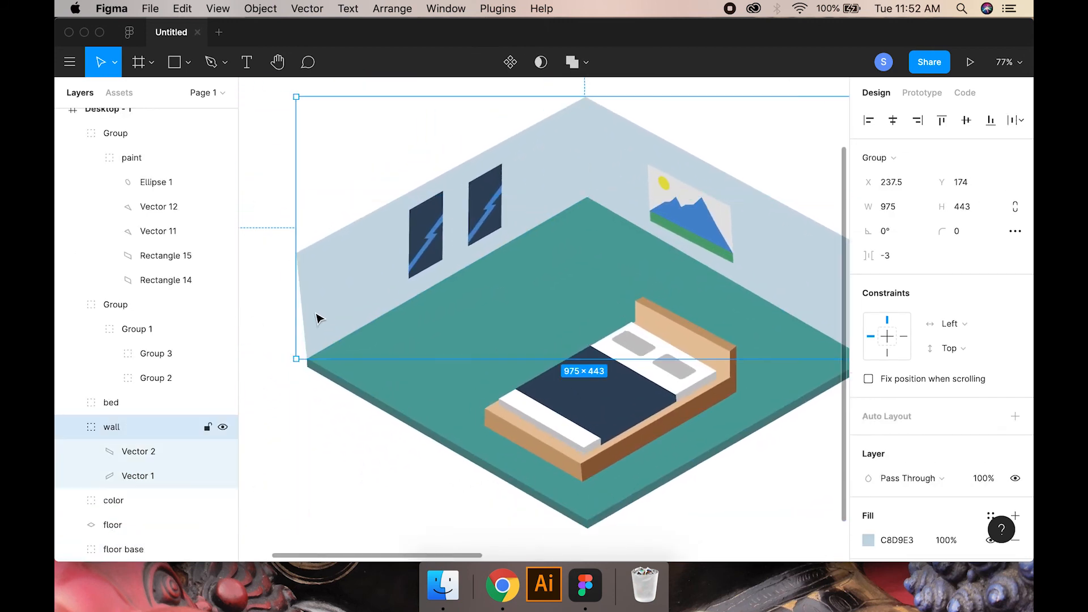
key("super+v")
double_click(146, 475)
left_click(73, 426)
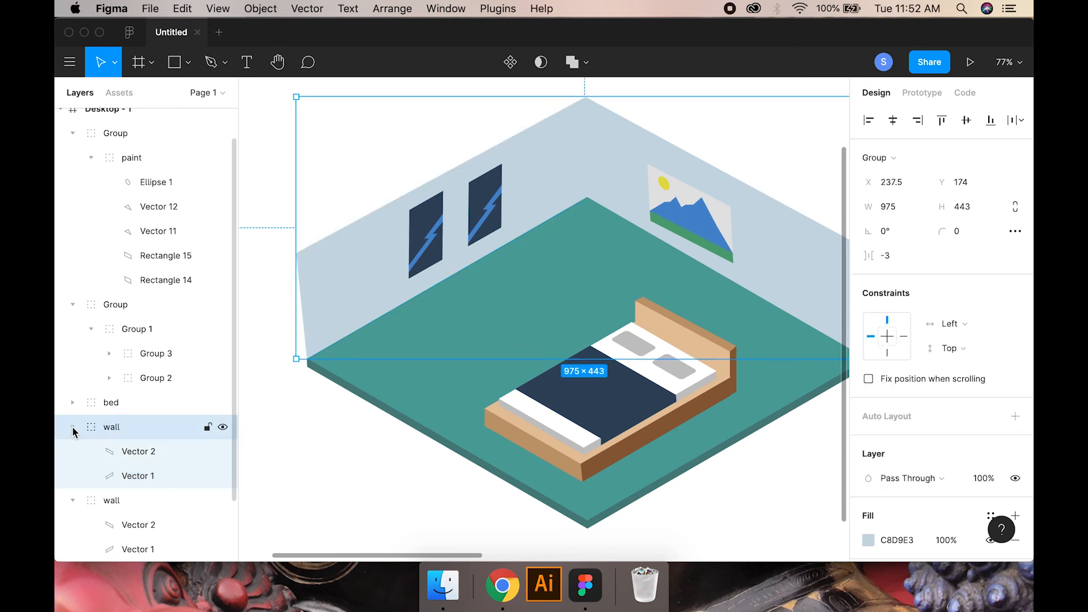
left_click(72, 451)
double_click(121, 477)
type("wallbase")
key("Return")
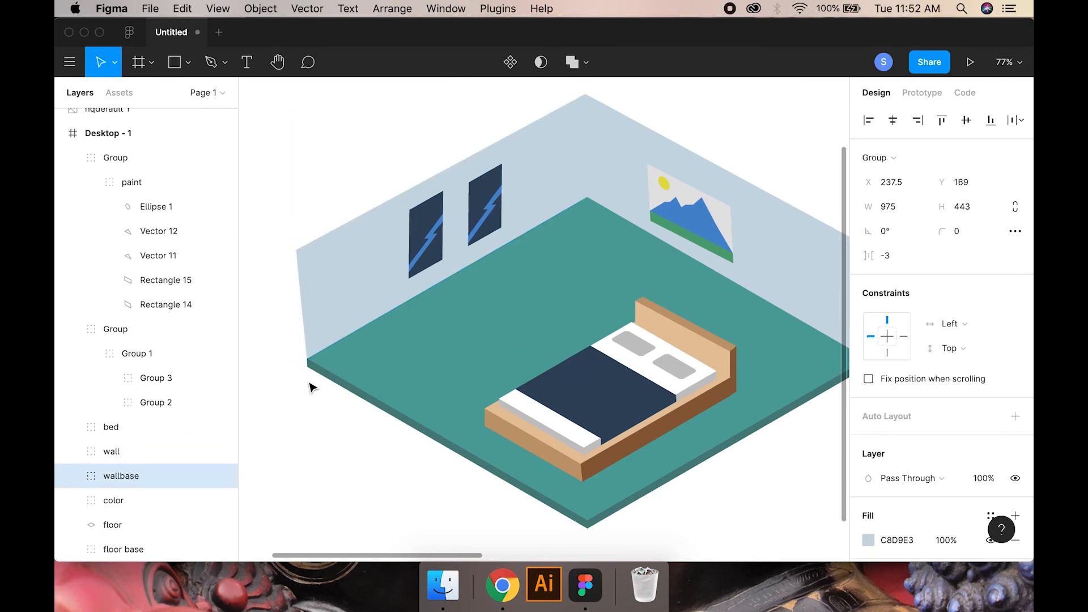
- Offset the wallbase group to X 227.5, Y 166 and select its Vector 2 piece
mouse_move(543, 305)
left_mouse_down()
mouse_move(503, 313)
mouse_move(557, 318)
left_mouse_up()
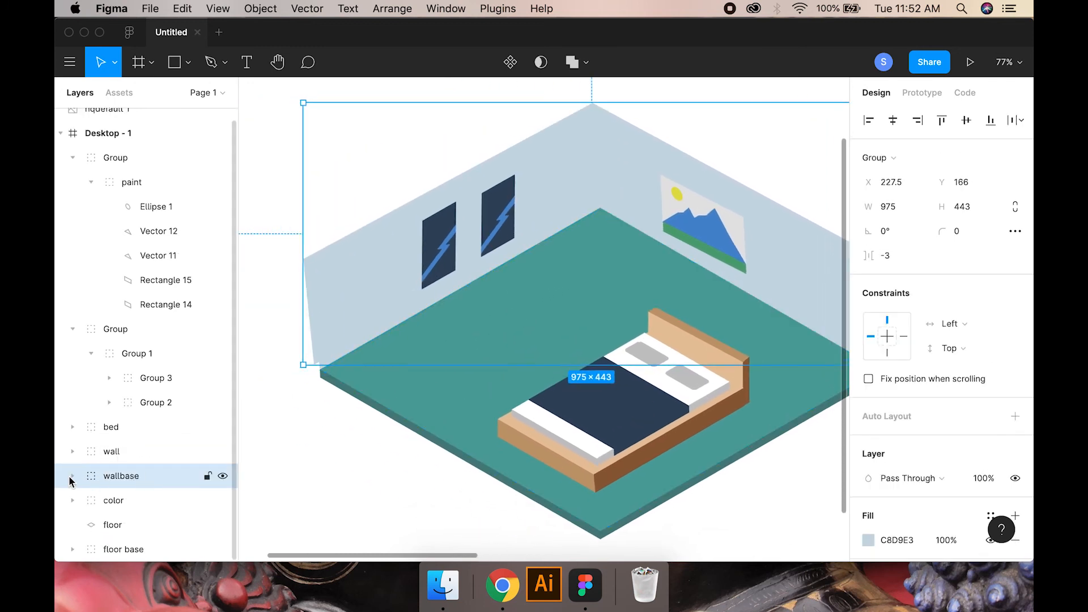
left_click(72, 476)
left_click(130, 501)
- Try to reposition the right-hand wallbase piece, then undo the changes
left_click_drag(691, 326, 493, 347)
left_click_drag(663, 259, 653, 316)
left_click_drag(413, 207, 403, 191)
scroll(403, 191, "left", 4)
key("Escape")
scroll(619, 278, "right", 3)
key("super+z")
key("super+z")
key("super+z")
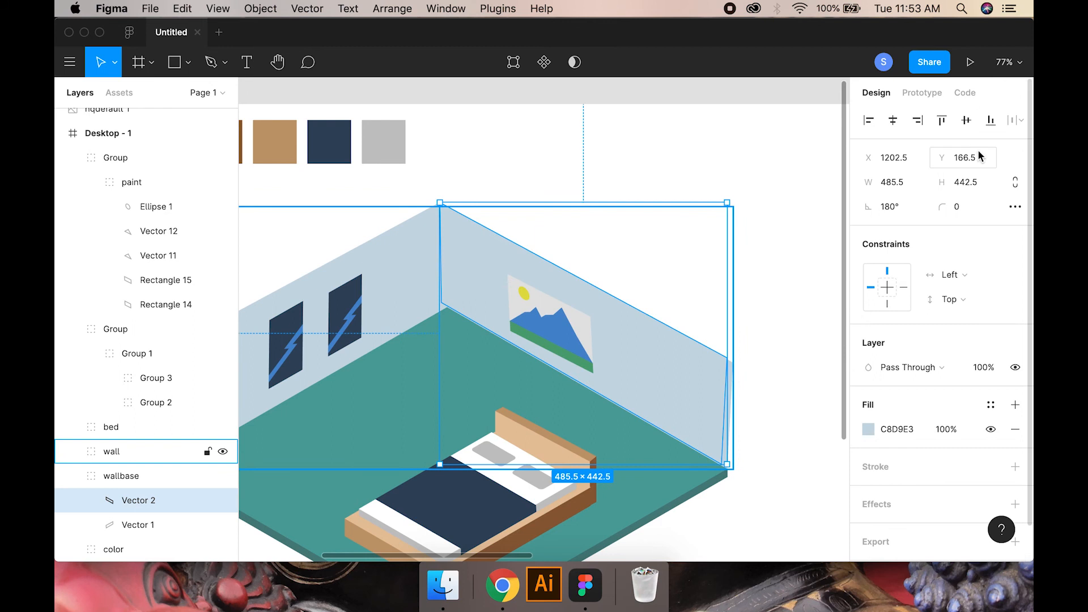
- Move wallbase's right-hand piece to X 1226.5, Y 177.5 and its left-hand piece to X 227.5, Y 182
key("Up")
key("Up")
key("Up")
key("Up")
key("Up")
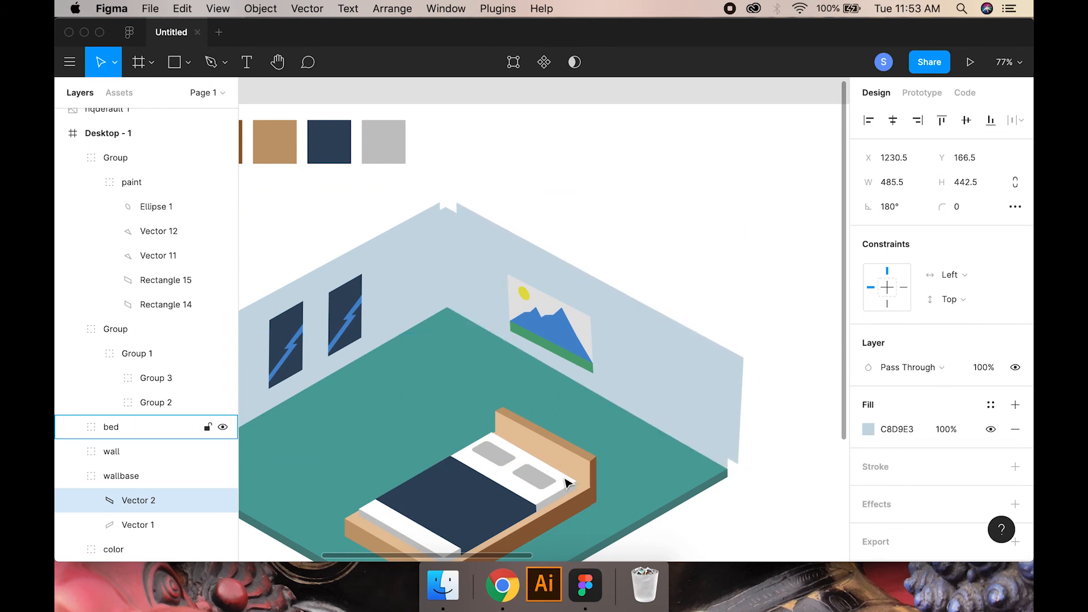
scroll(408, 385, "left", 5)
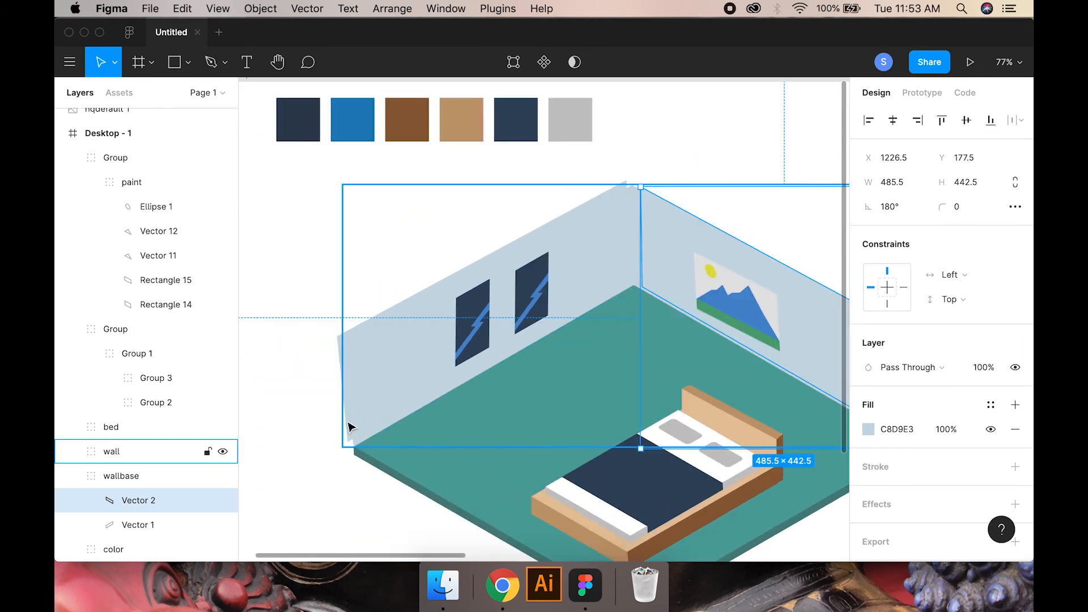
left_click(574, 425)
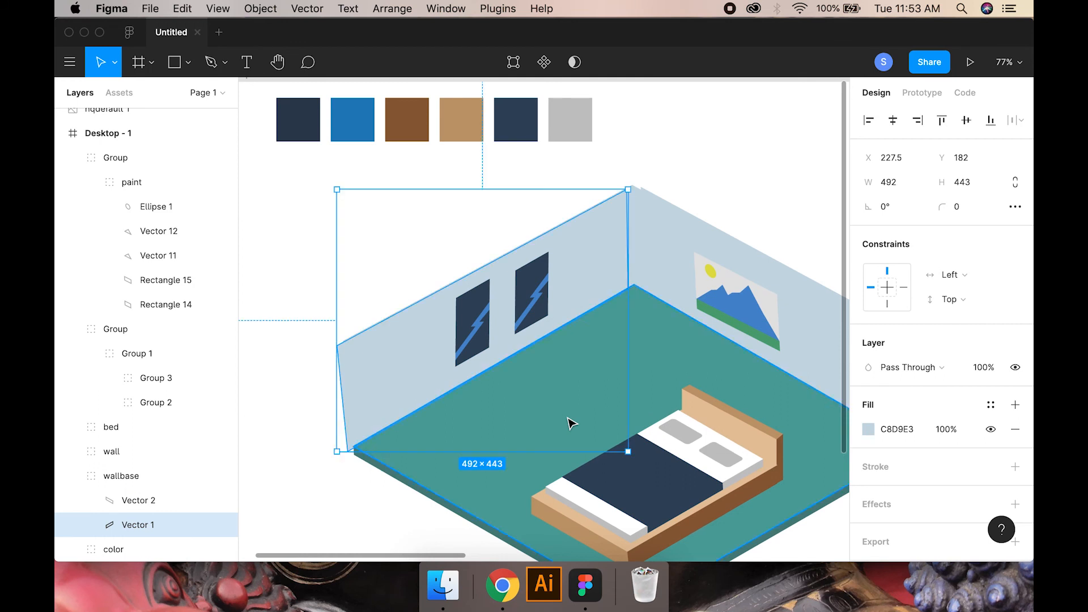
left_click(323, 503)
- Try to fill the gap between the left wallbase corner and the floor base with a gray C4C4C4 triangle
scroll(326, 496, "up", 5)
key("p")
left_click(441, 306)
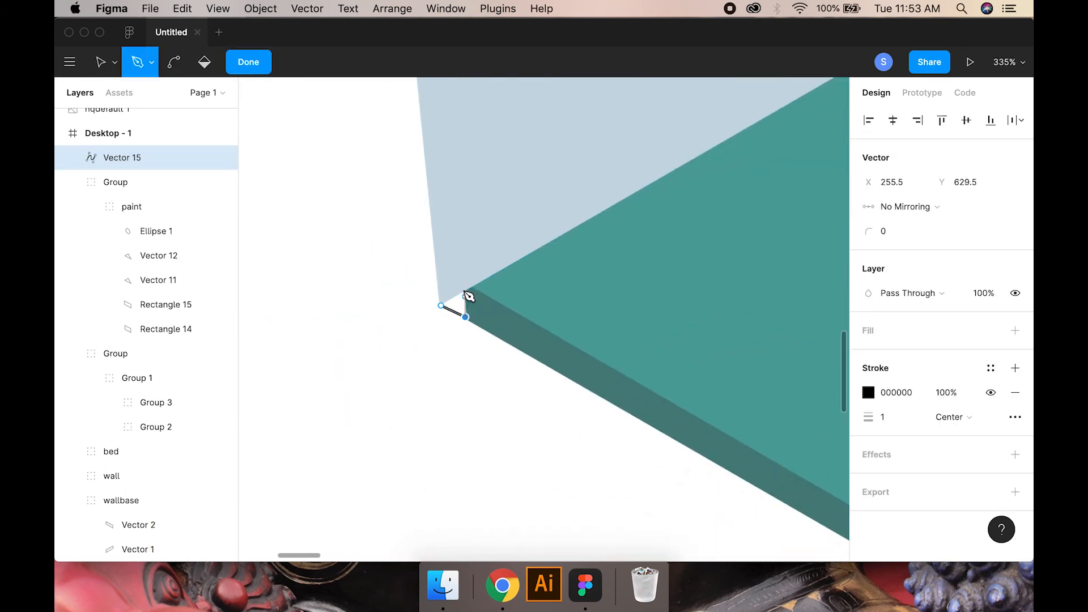
left_click(1015, 330)
left_click(1016, 417)
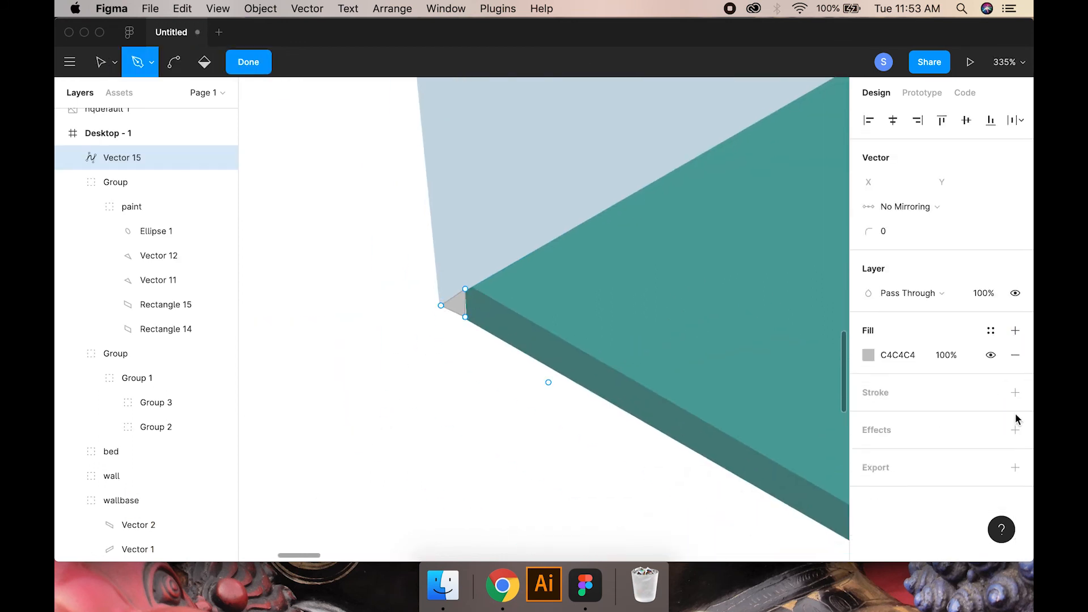
left_click(242, 64)
key("BackSpace")
scroll(466, 318, "down", 6)
left_click(136, 500)
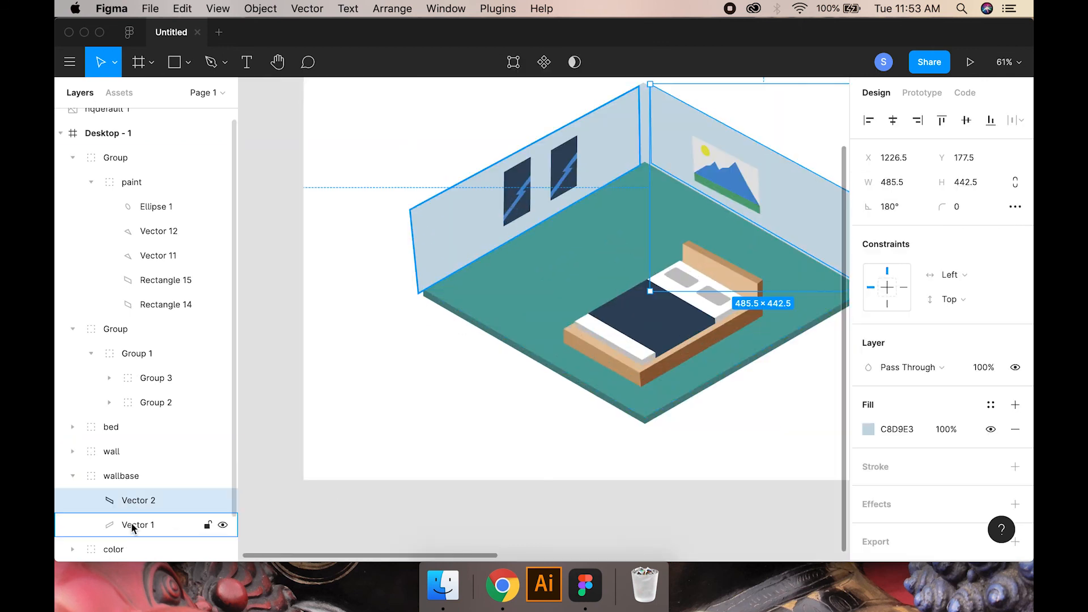
scroll(359, 367, "right", 6)
scroll(360, 367, "left", 3)
scroll(408, 328, "down", 1)
left_click(120, 452)
left_click(868, 541)
key("Escape")
- Try to recolour the front wall group with gray C4C4C4 from the palette, then undo it
key("i")
left_click(359, 97)
left_click(136, 453)
key("i")
left_click(353, 102)
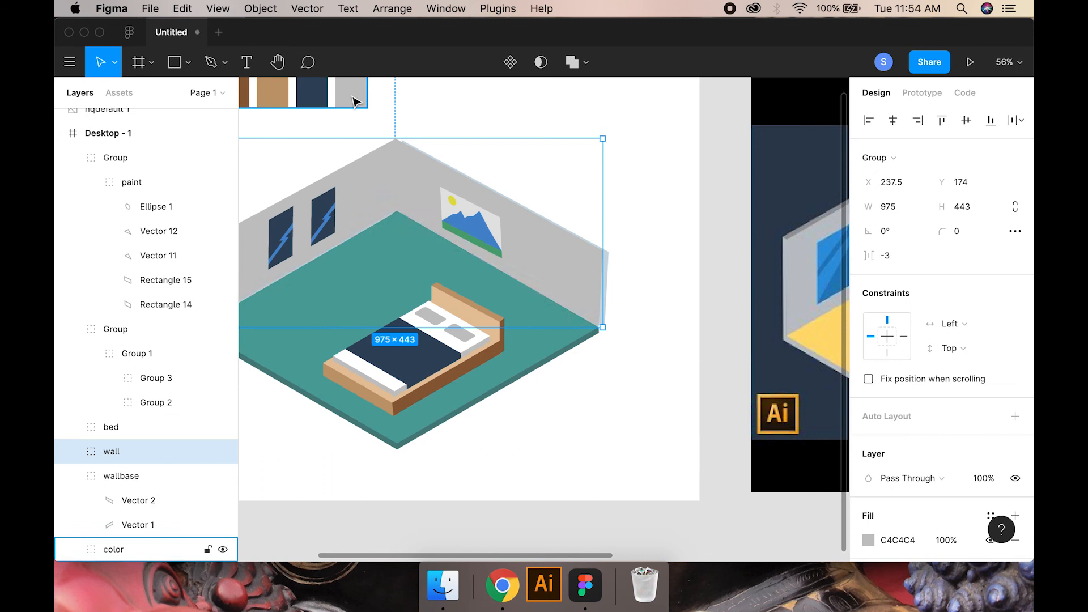
left_click_drag(342, 383, 423, 428)
key("super+z")
- Fill the wallbase group with gray C4C4C4 sampled from the palette
left_click(317, 453)
left_click(130, 478)
key("i")
left_click(432, 134)
left_click(328, 352)
scroll(264, 338, "up", 5)
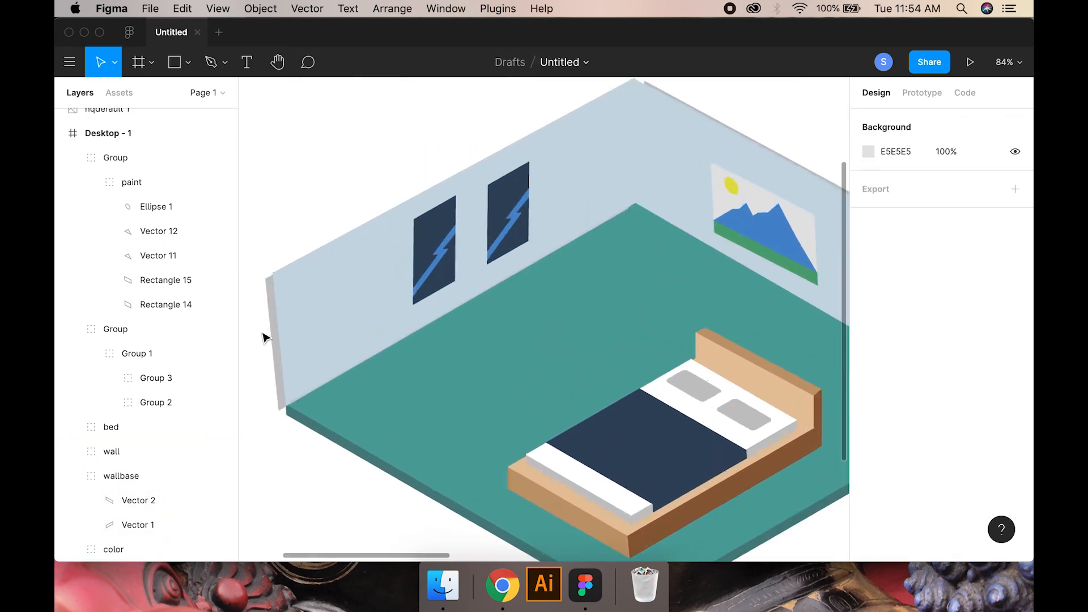
- Move the wallbase group to X 227, Y 157, and set its left-hand piece at X 226, Y 162
scroll(263, 334, "up", 3)
left_click_drag(282, 362, 281, 348)
left_click_drag(602, 256, 419, 430)
left_click_drag(839, 403, 559, 346)
left_click_drag(674, 312, 678, 313)
left_click_drag(245, 300, 787, 314)
left_click_drag(363, 425, 365, 422)
scroll(499, 430, "down", 3)
left_click_drag(477, 353, 478, 350)
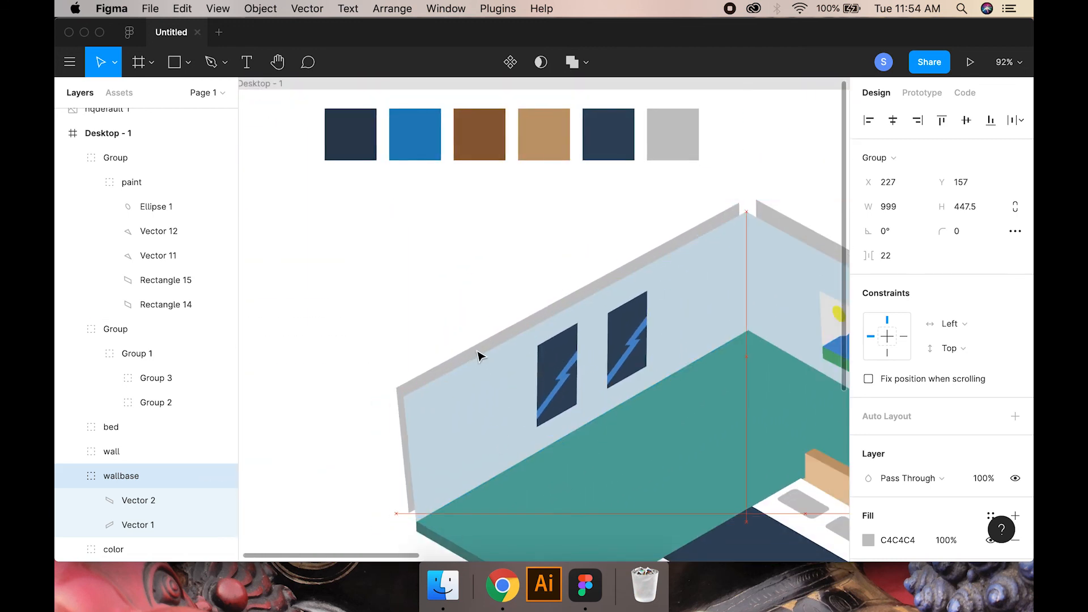
left_click(137, 525)
scroll(454, 357, "right", 5)
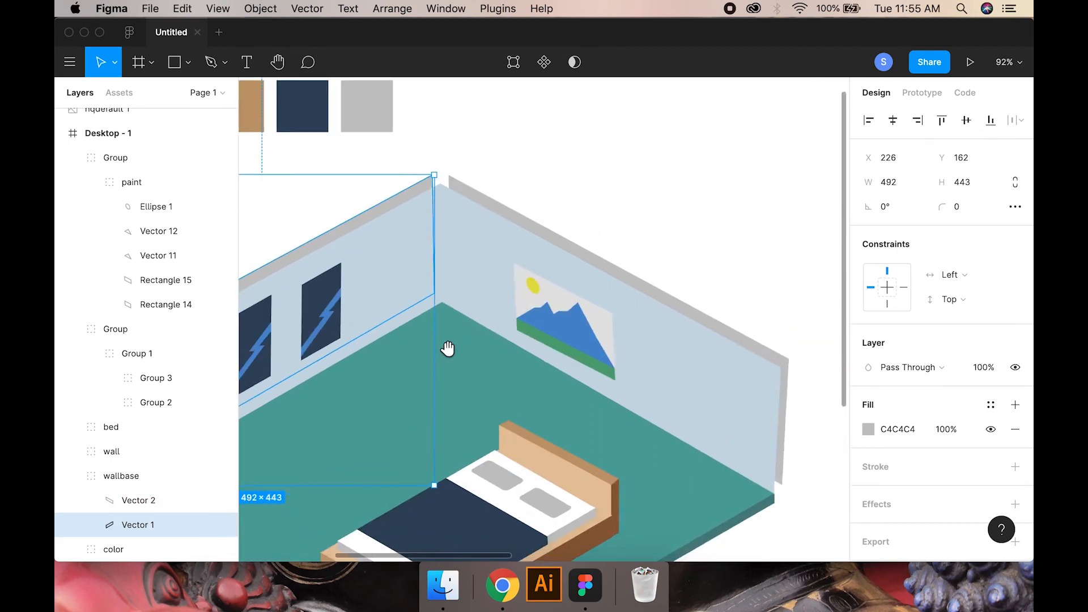
- Draw a closed triangle about 11.5 by 19 with the Pen tool between the left gray edge's lower end and the floor corner
scroll(448, 350, "left", 5)
scroll(408, 425, "up", 5)
key("p")
left_click(418, 376)
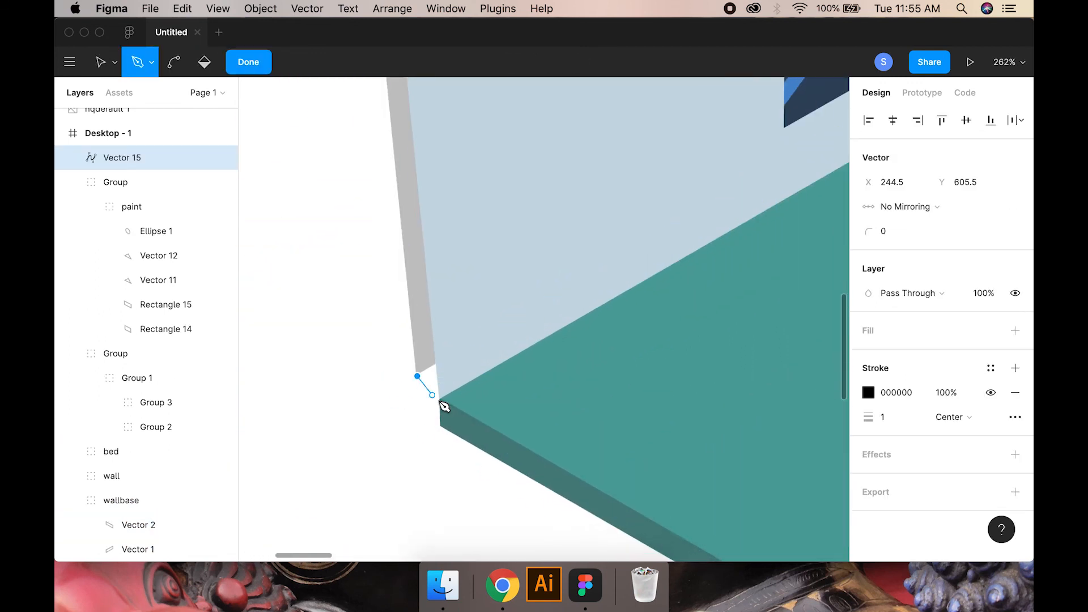
scroll(451, 397, "up", 5)
left_click(411, 266)
left_click_drag(593, 230, 624, 90)
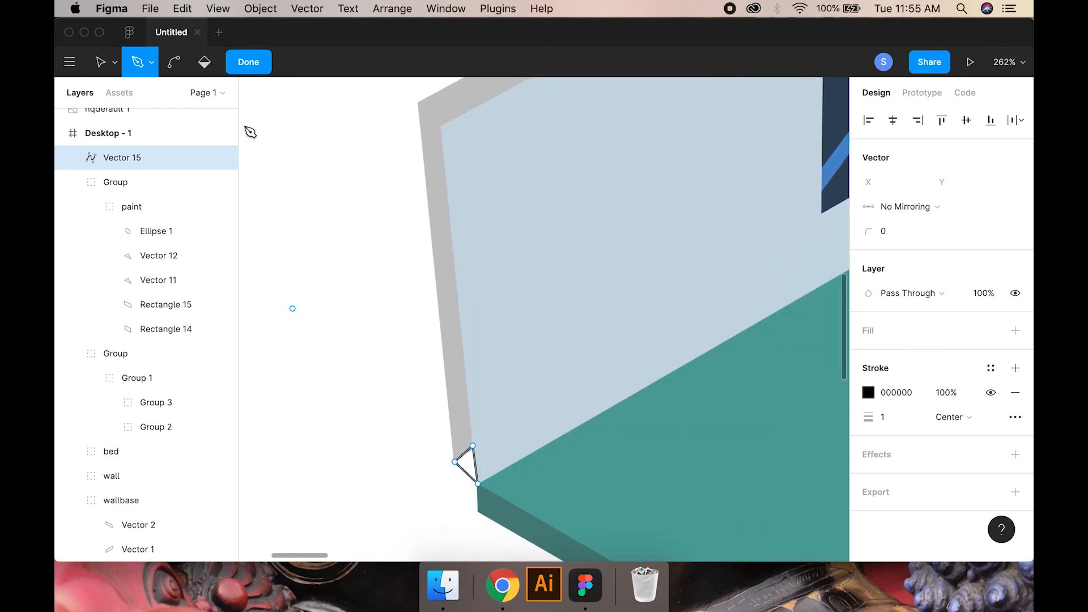
- Fill the left floor-corner triangle with gray C4C4C4, remove its stroke and finish editing it
left_click(1015, 330)
left_click(1015, 416)
left_click(249, 63)
left_click(461, 474)
left_click(465, 474)
scroll(466, 475, "up", 2)
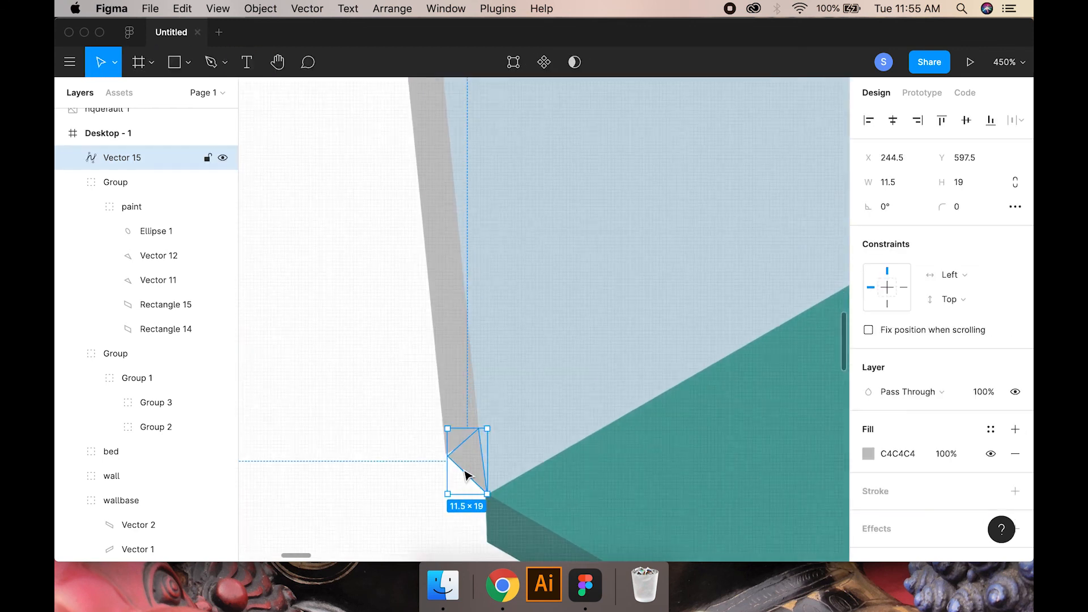
scroll(466, 475, "up", 10)
double_click(422, 439)
key("Escape")
left_click(326, 296)
- Draw a gray triangle without stroke between the left wall edge's upper end and the peak where the walls meet
scroll(327, 295, "down", 10)
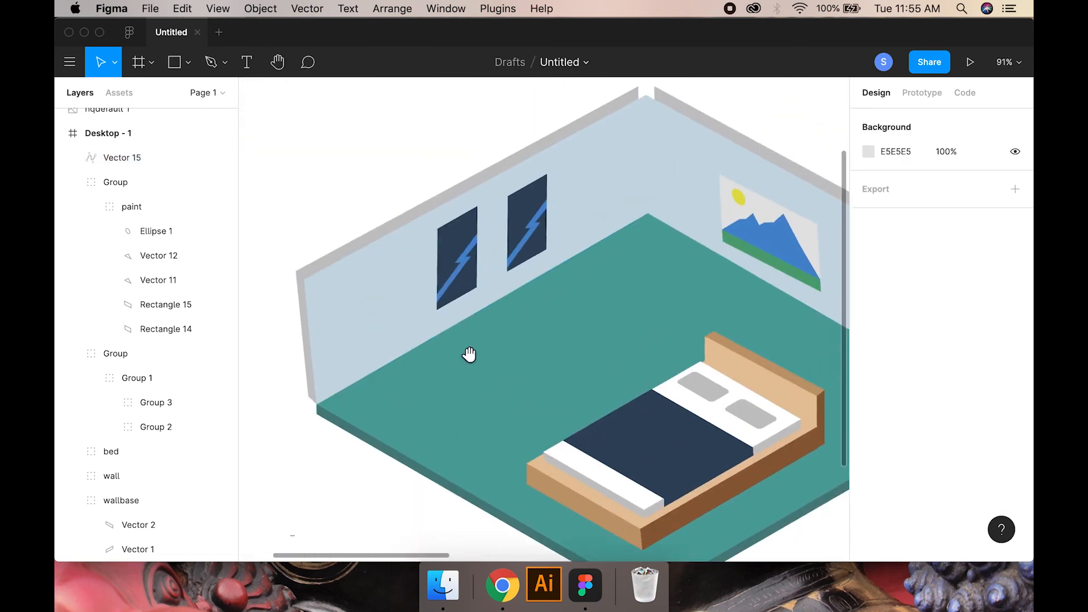
left_click_drag(469, 355, 458, 438)
scroll(634, 187, "up", 8)
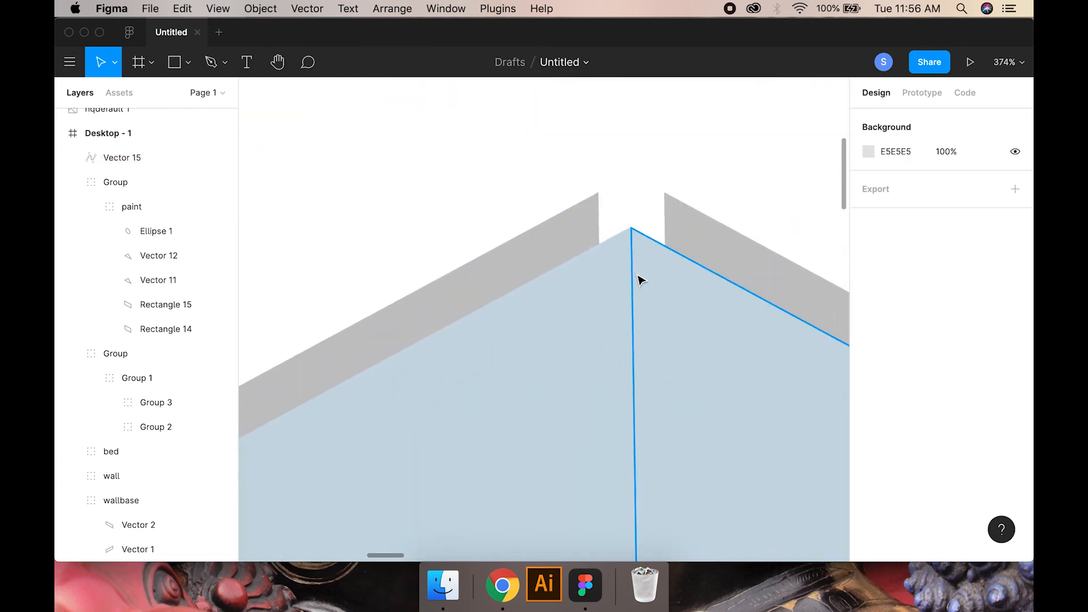
key("p")
left_click(592, 179)
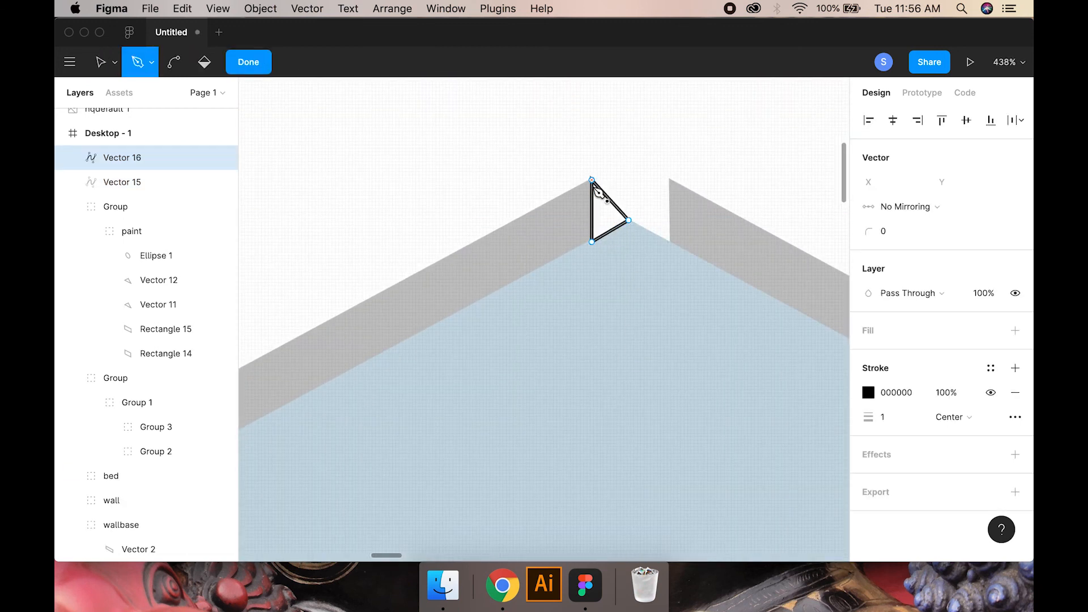
left_click(1016, 330)
left_click(1015, 417)
left_click(248, 62)
left_click(454, 250)
- Outline a triangle with the Pen tool between the wall peak and the upper end of the right-hand gray edge
scroll(647, 253, "down", 1)
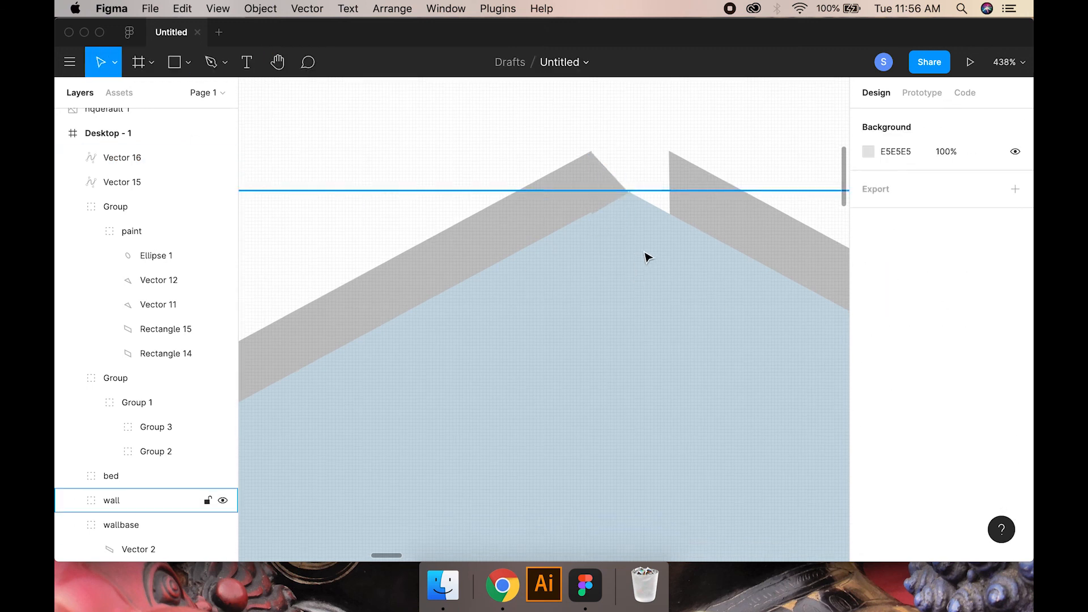
key("p")
left_click(667, 151)
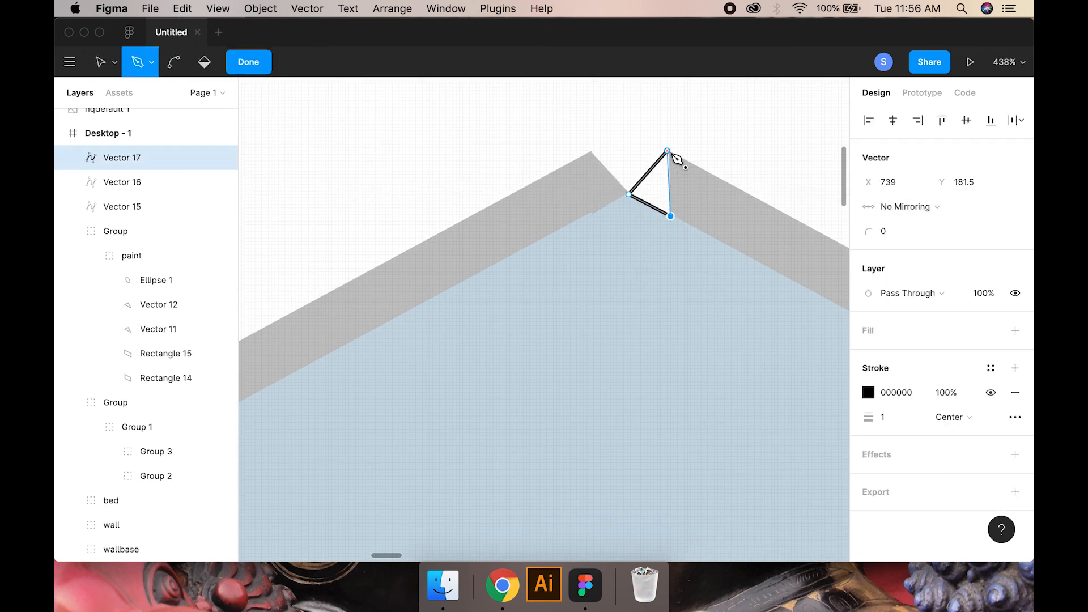
left_click(1015, 331)
left_click(1018, 417)
key("super+z")
key("super+z")
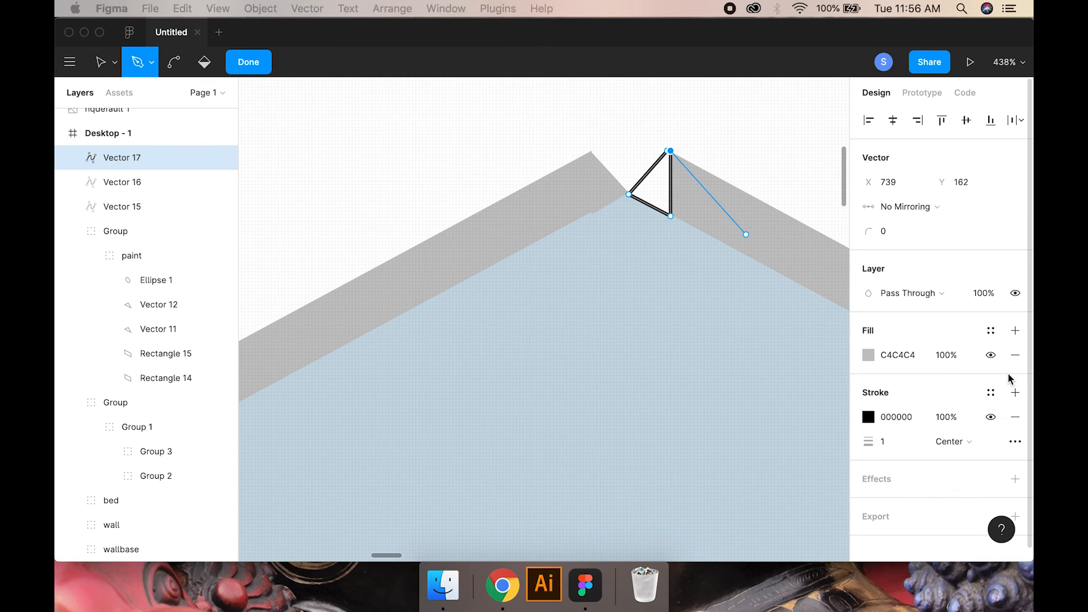
key("super+z")
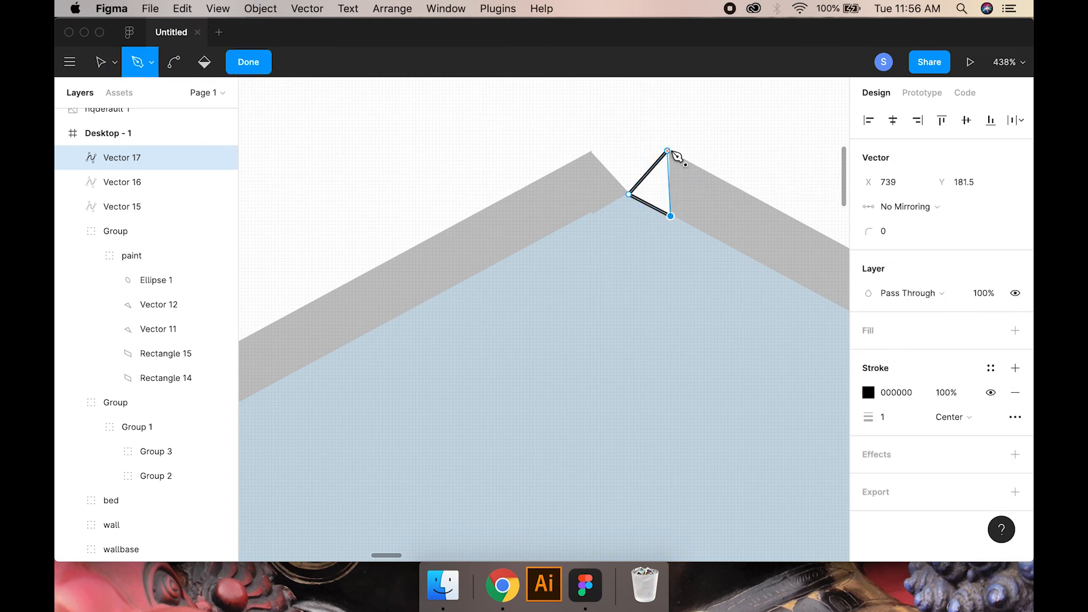
- Close the triangle right of the wall peak at about 12.5 by 19.5, fill it with C4C4C4 and remove its stroke
left_click(1015, 429)
left_click(1015, 514)
scroll(671, 162, "up", 10)
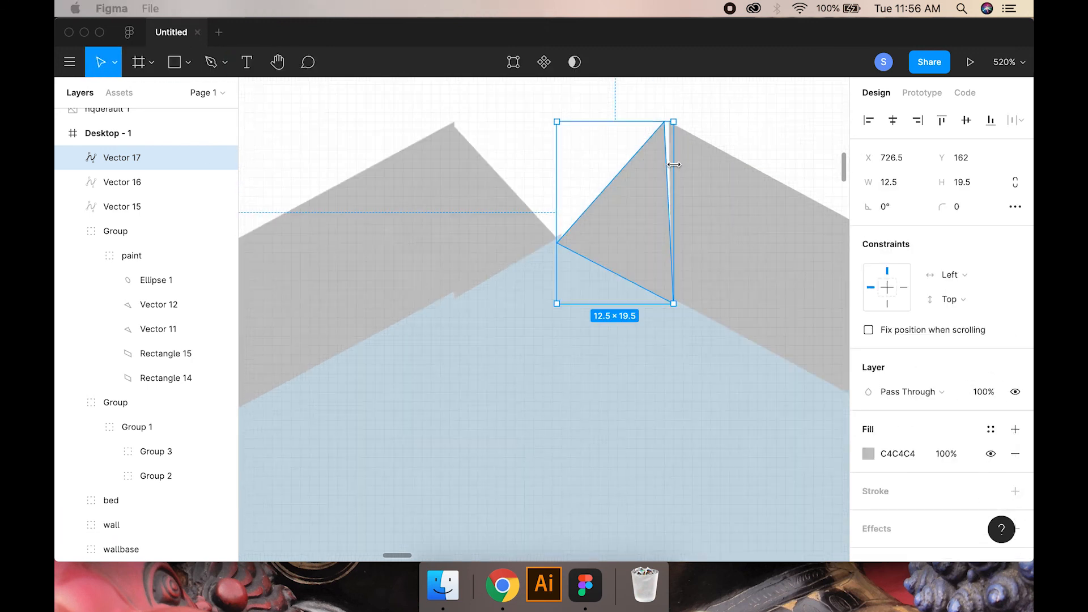
- Shift the upper corner point of the triangle right of the peak across to meet the right-hand gray edge
double_click(592, 317)
left_click_drag(597, 193, 618, 193)
key("Return")
scroll(461, 228, "down", 8)
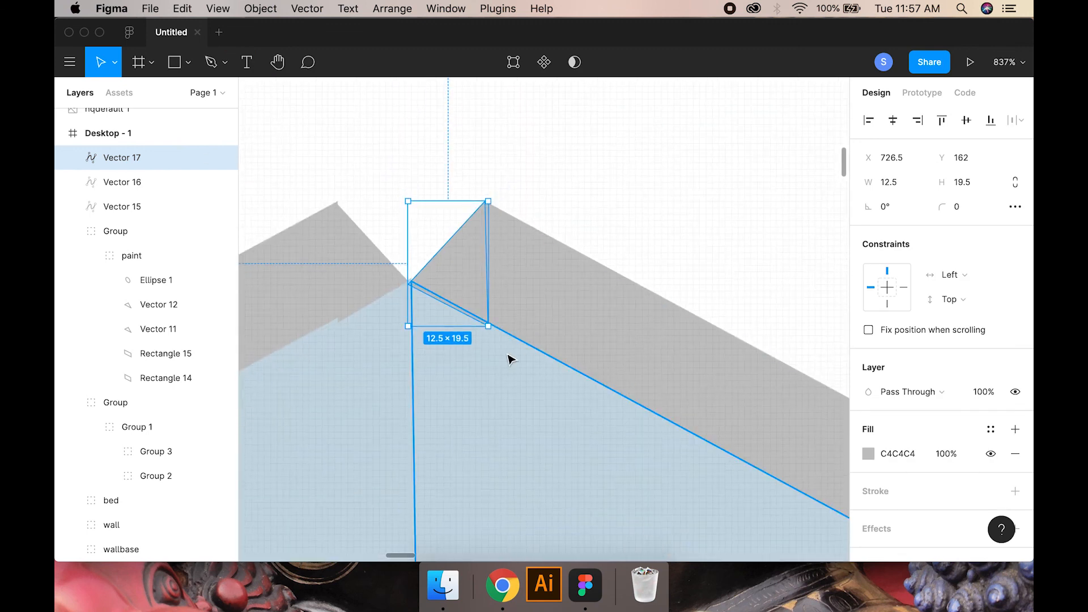
- Draw a closed triangle with the Pen tool between the right gray edge's lower end and the floor's right-hand corner
left_click(559, 440)
scroll(560, 440, "down", 6)
left_click_drag(593, 467, 479, 347)
left_click_drag(604, 491, 479, 345)
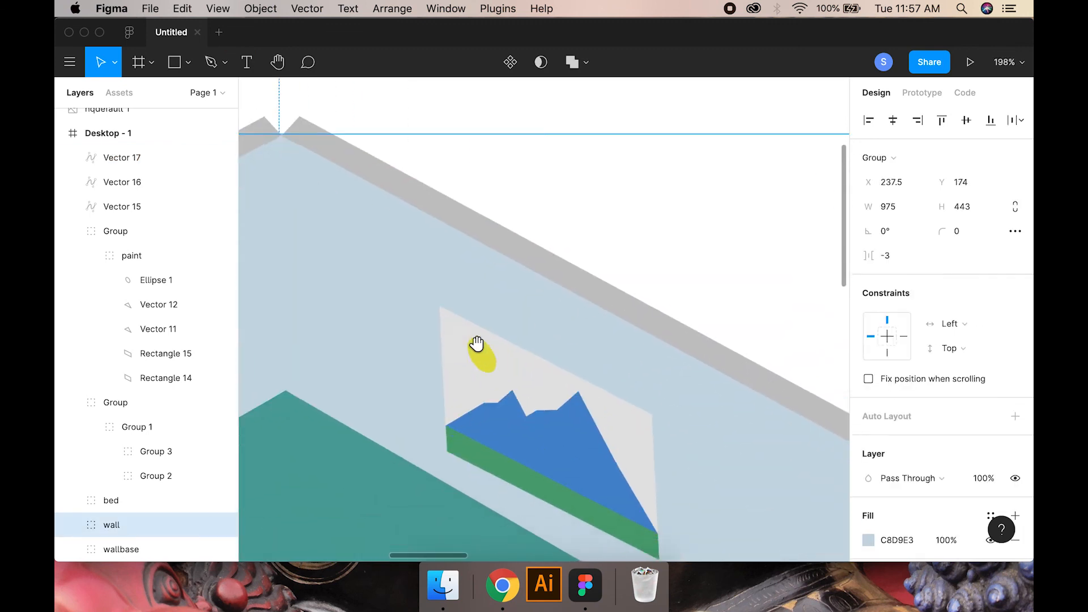
left_click_drag(651, 482, 345, 291)
scroll(733, 501, "up", 5)
key("p")
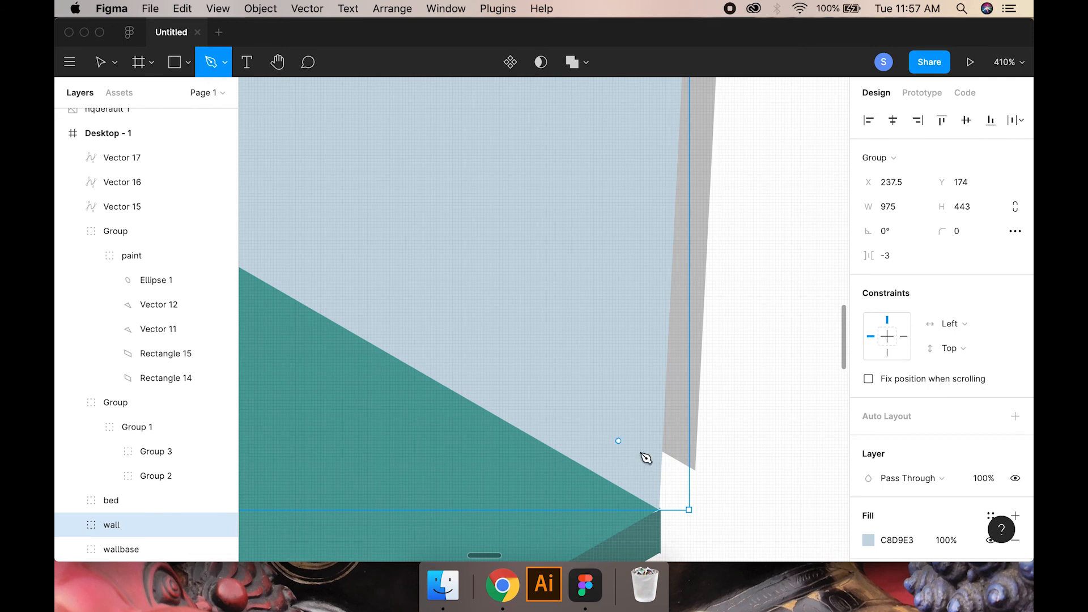
left_click(696, 471)
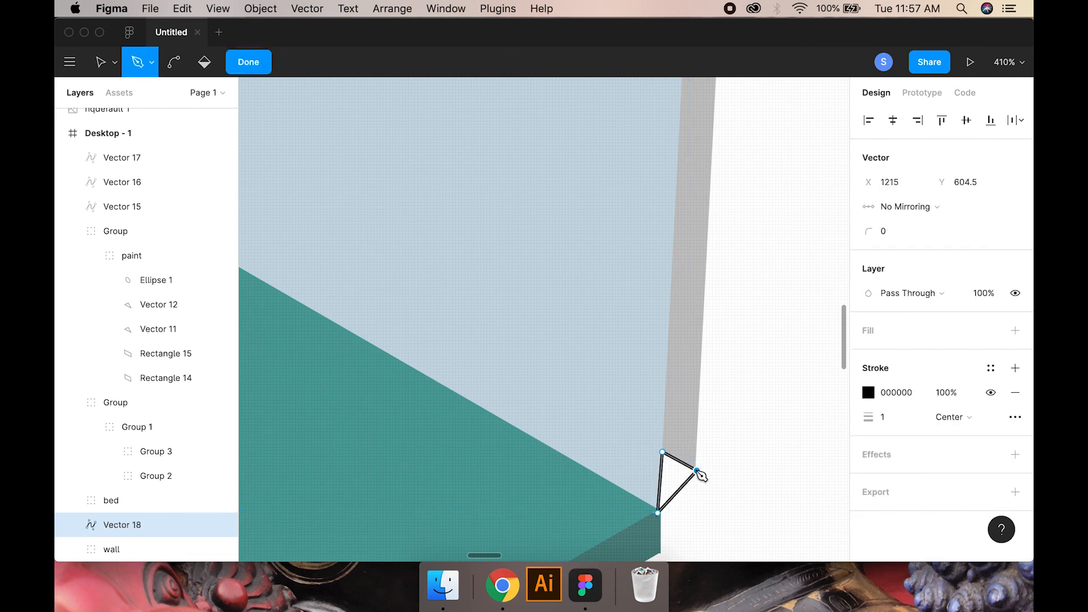
- Give the right floor-corner triangle a gray fill, remove its stroke and leave vector editing
left_click(1019, 334)
left_click(1015, 417)
left_click(252, 63)
left_click(740, 413)
- Reorder the layers Vector 15, Vector 16 and Vector 17 to sit directly below the wallbase group
scroll(748, 410, "down", 6)
mouse_move(579, 316)
left_mouse_down()
mouse_move(691, 488)
mouse_move(672, 478)
left_mouse_up()
scroll(132, 213, "down", 4)
scroll(115, 149, "up", 5)
left_click(118, 169)
left_click(122, 215, "shift")
scroll(127, 182, "down", 1)
left_click_drag(128, 182, 136, 485)
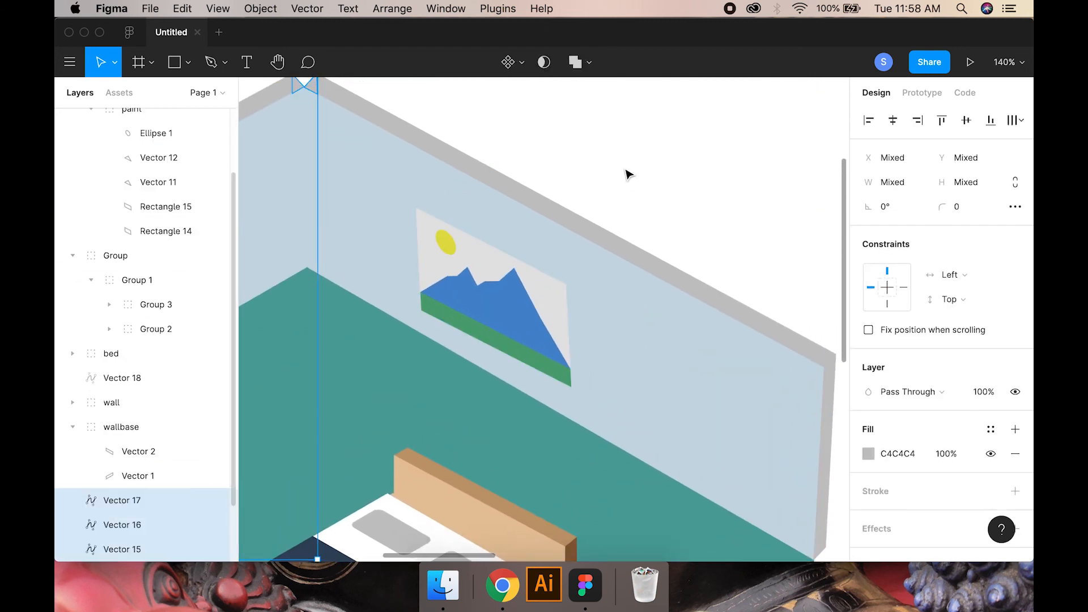
left_click(584, 190)
scroll(493, 267, "down", 4)
left_click_drag(422, 369, 576, 325)
scroll(576, 329, "down", 2)
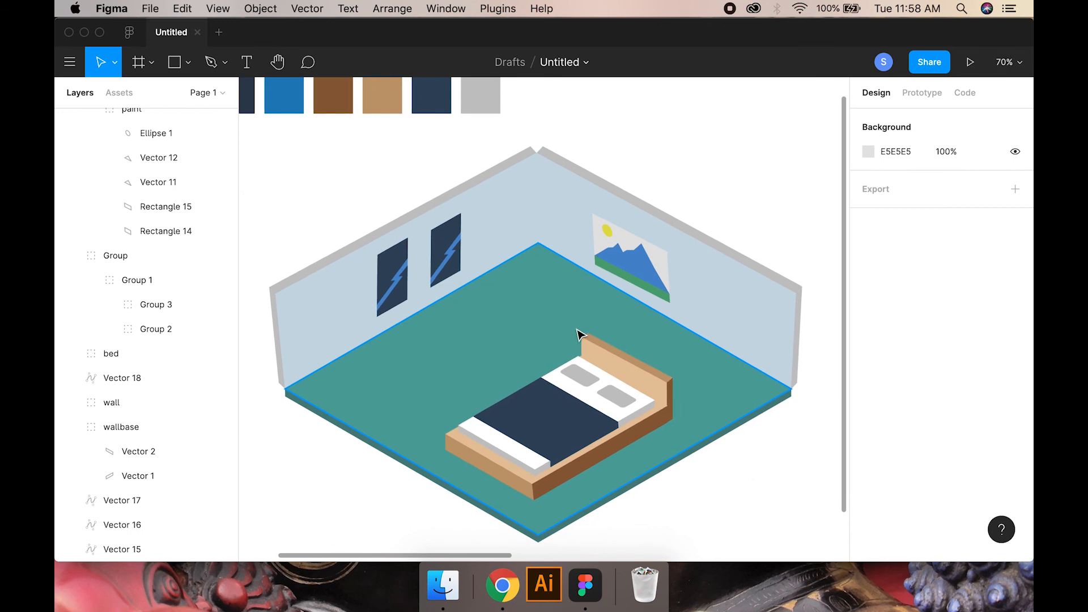